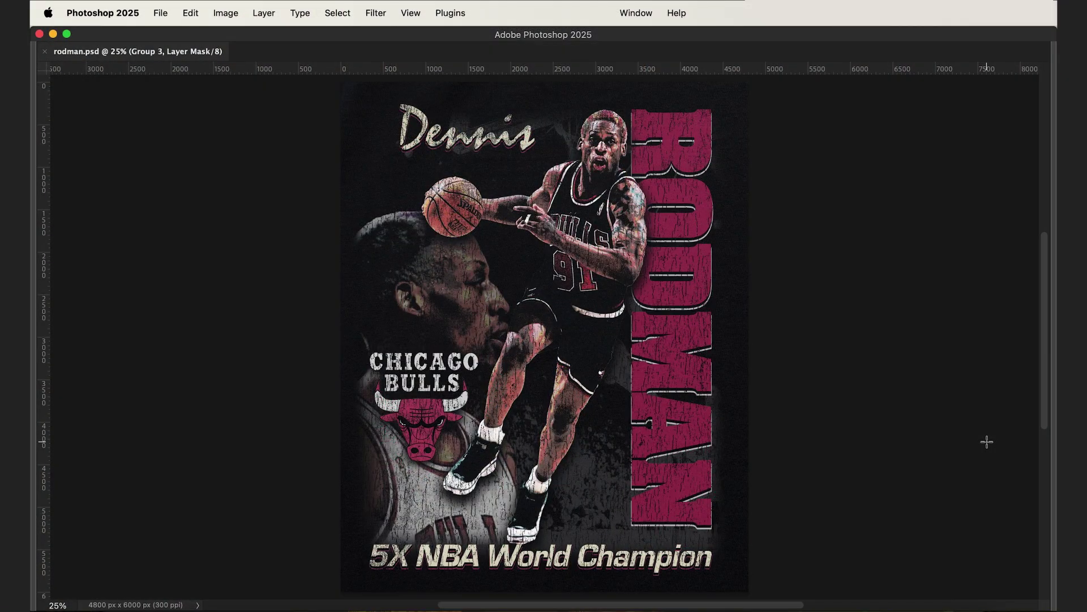
# Create a new 15 x 20 inch document at 300 pixels/inch in RGB Color with a black background
pyautogui.press('Tab')
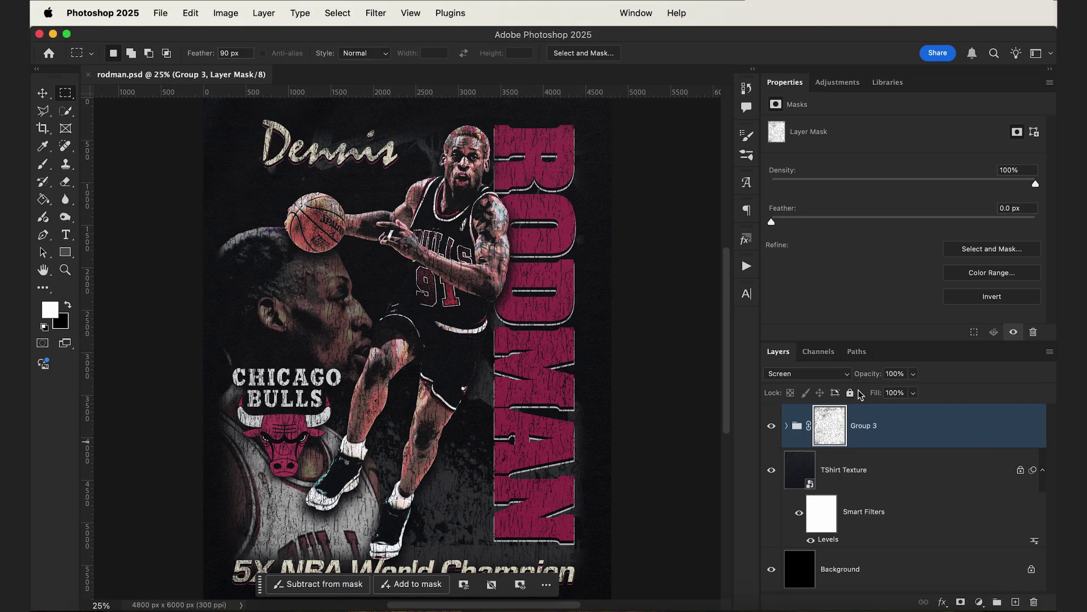
pyautogui.click(160, 12)
pyautogui.click(171, 36)
pyautogui.click(372, 197)
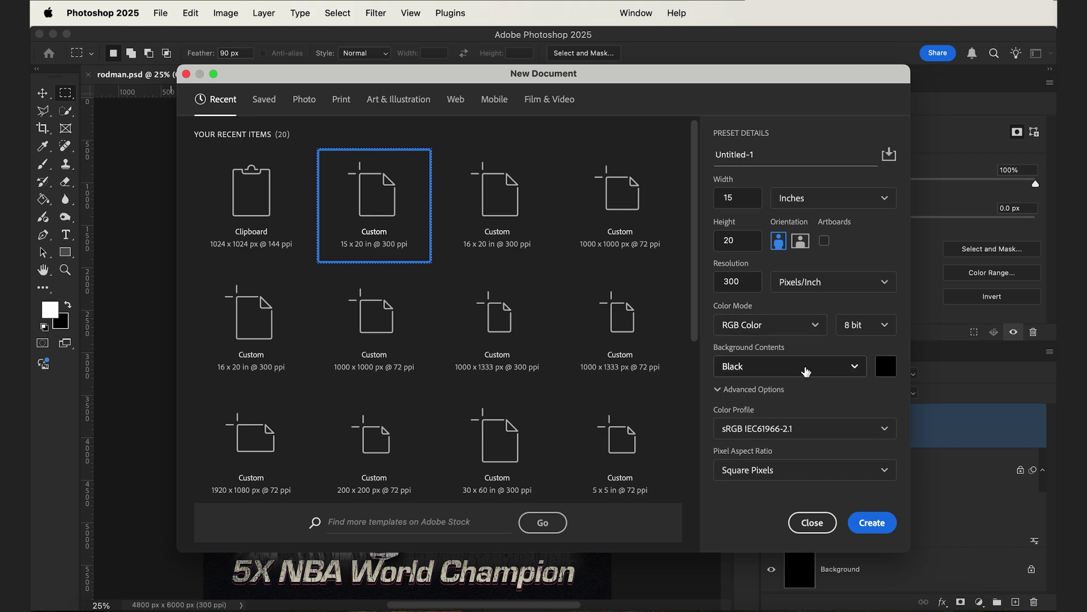
pyautogui.click(872, 522)
pyautogui.press('g')
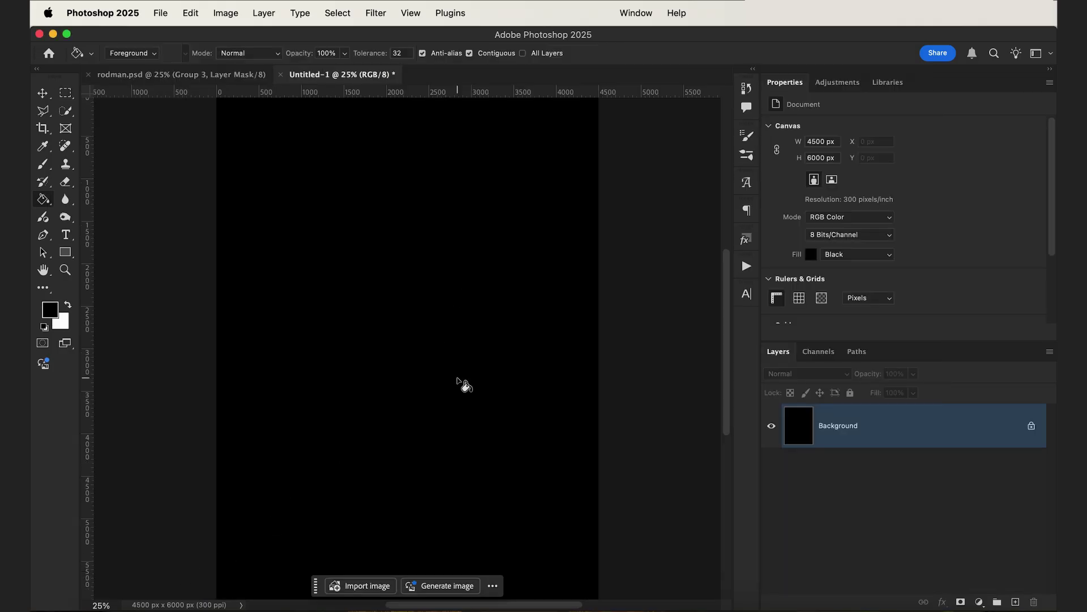
# Place the basketball player JPG from the Rodman Tut folder in Finder onto the new canvas at its default size
pyautogui.press('super+Tab')
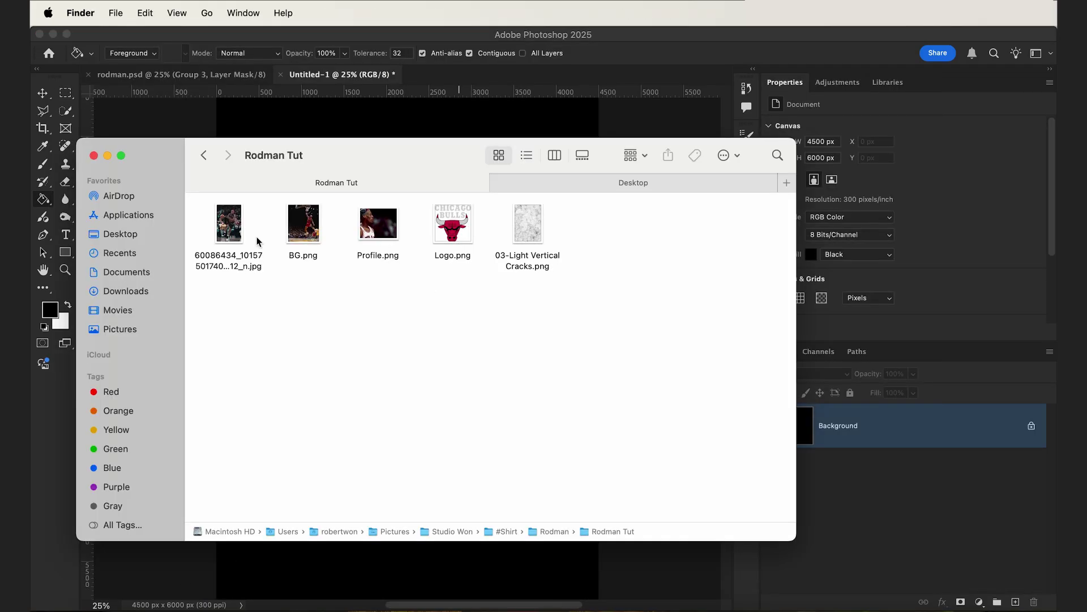
pyautogui.moveTo(227, 232); pyautogui.dragTo(287, 562)
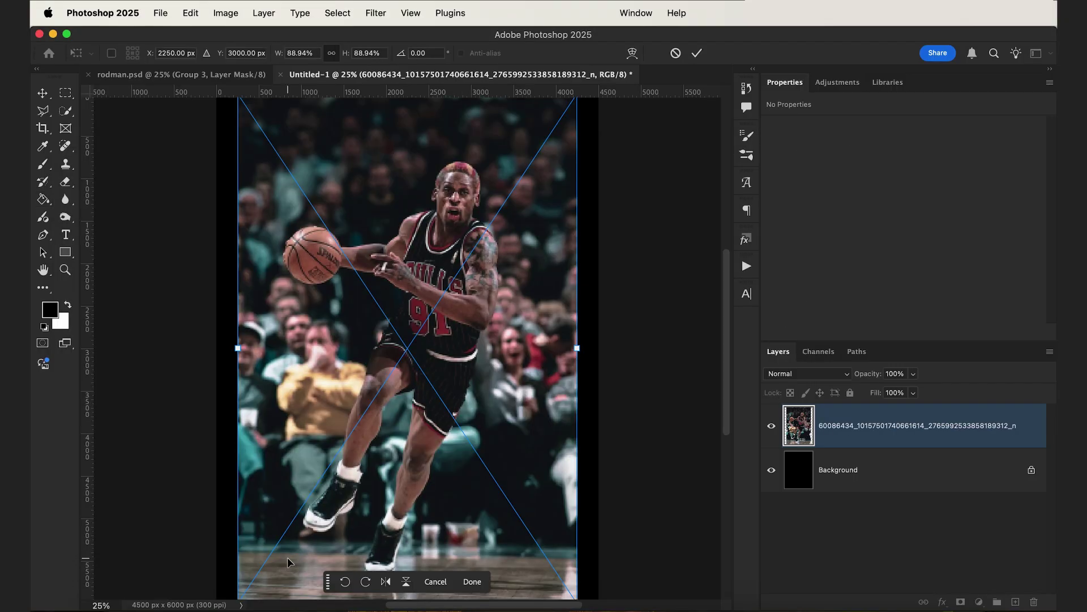
pyautogui.press('Return')
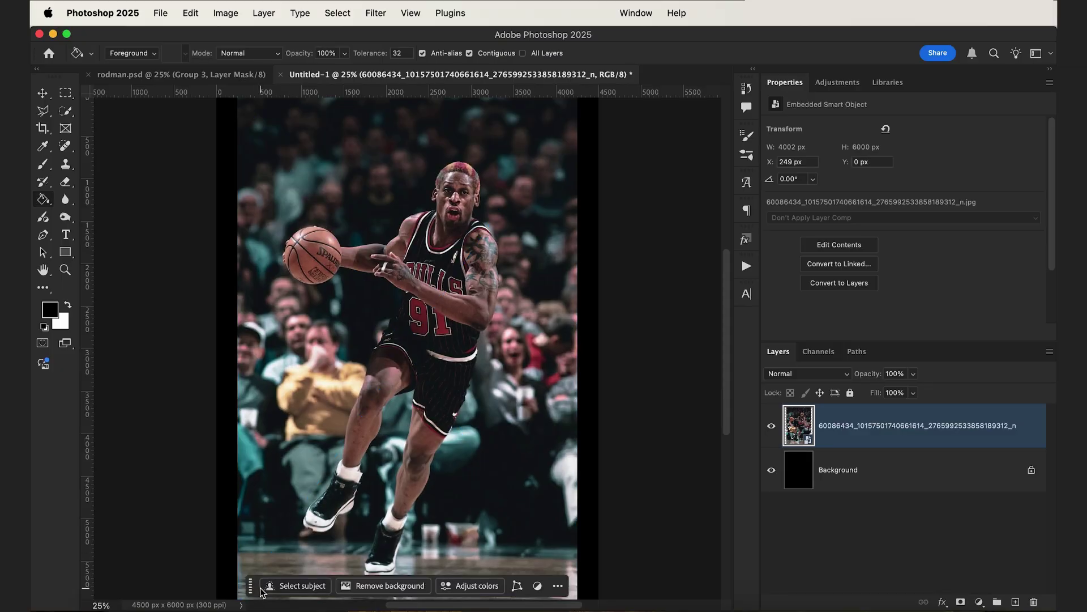
# Remove the background from the placed player photo
pyautogui.moveTo(251, 585); pyautogui.dragTo(238, 361)
pyautogui.hscroll(1, 283, 369)
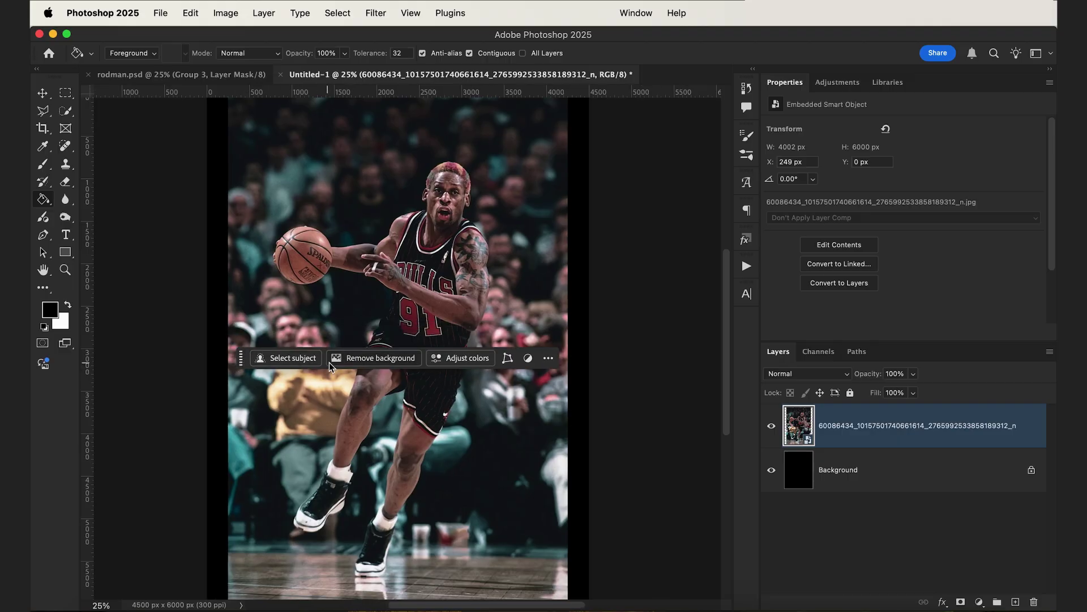
pyautogui.click(367, 362)
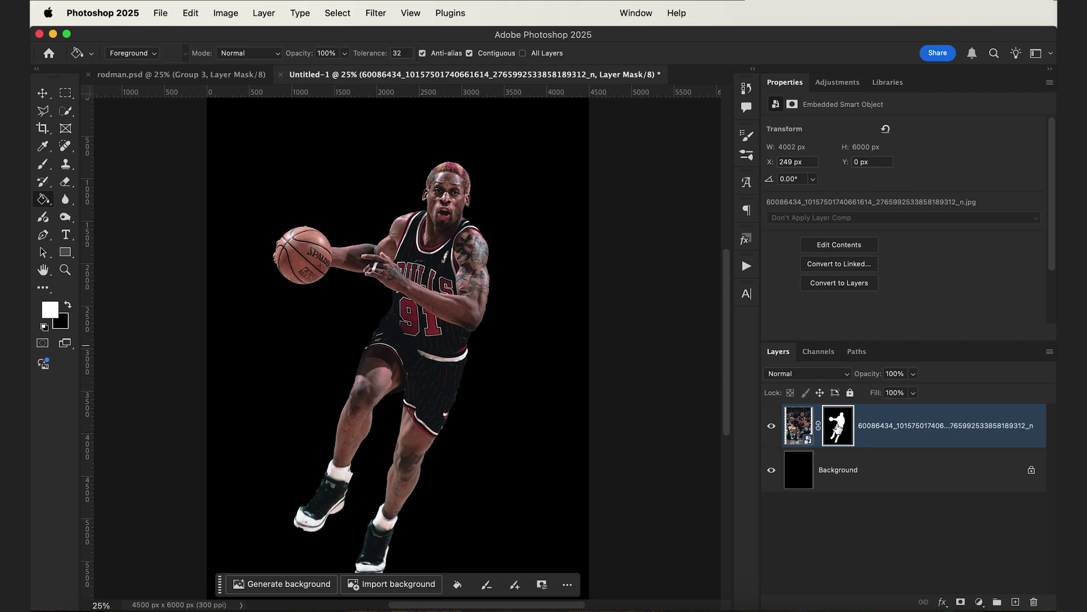
# Paint black (000000) on the player's layer mask to hide the leftover floor patch beneath the lower shoe
pyautogui.click(838, 427)
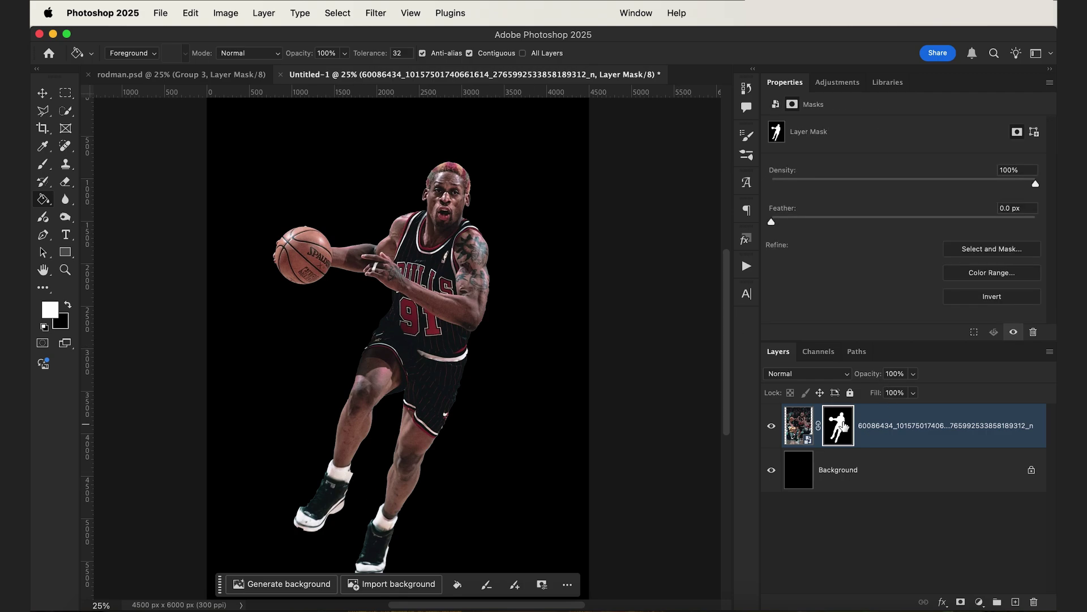
pyautogui.click(44, 166)
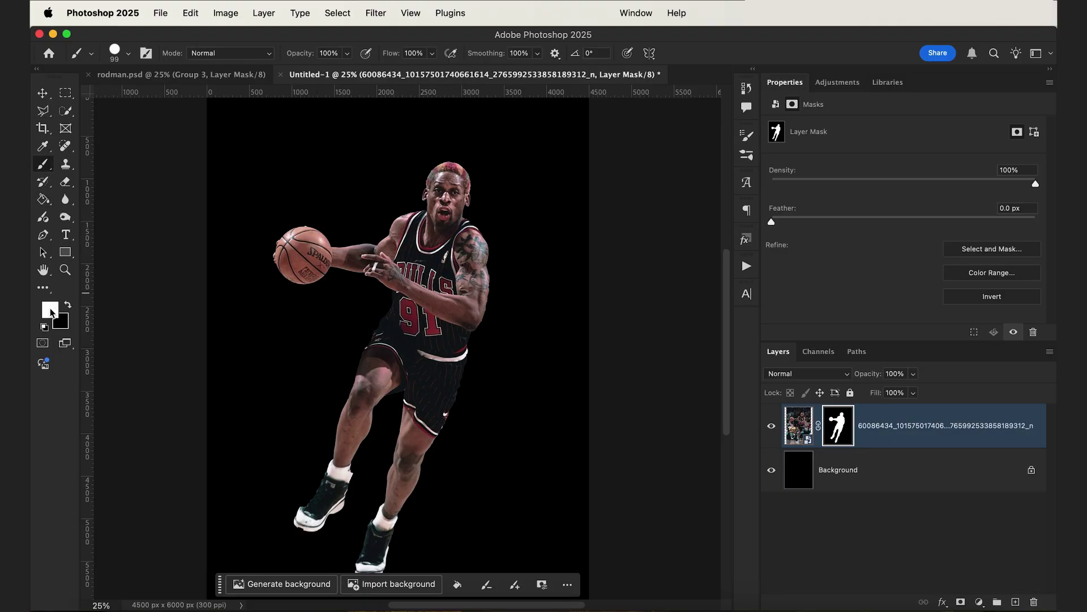
pyautogui.scroll(-2, 334, 477)
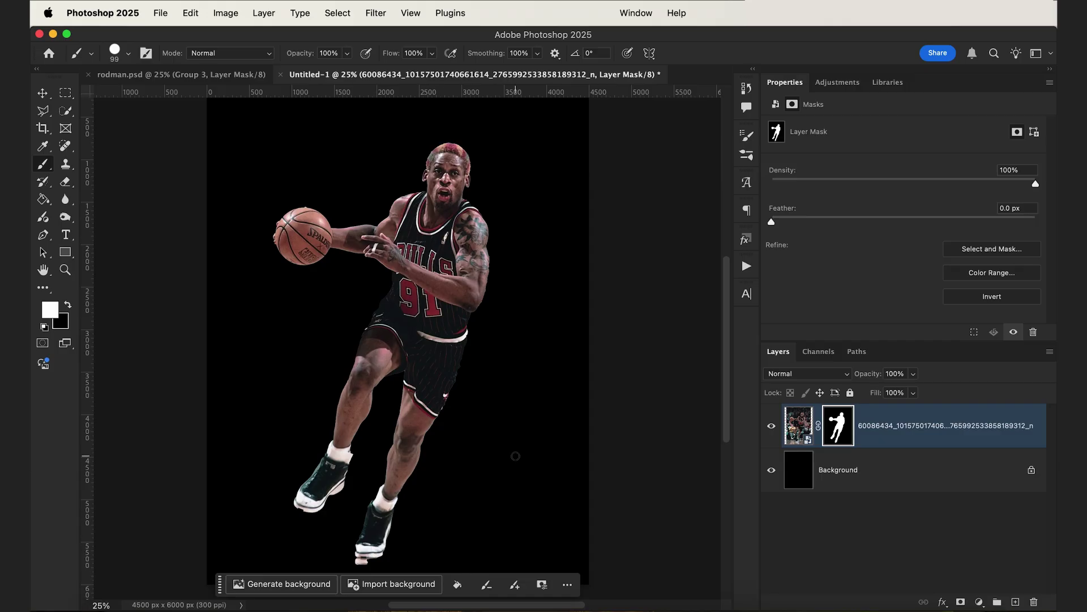
pyautogui.click(51, 310)
pyautogui.moveTo(773, 301); pyautogui.dragTo(842, 386)
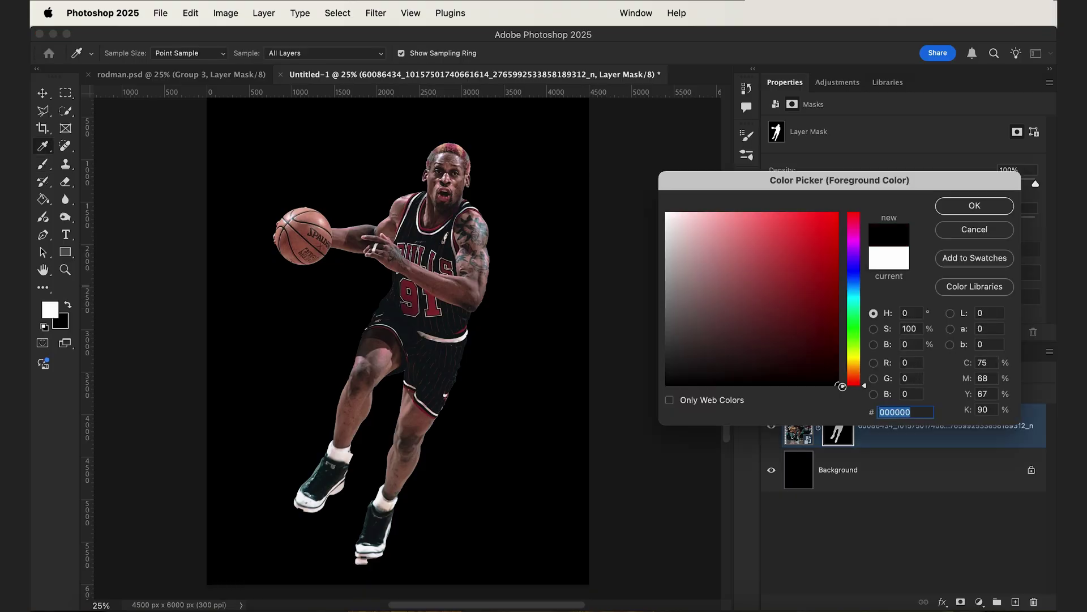
pyautogui.click(984, 203)
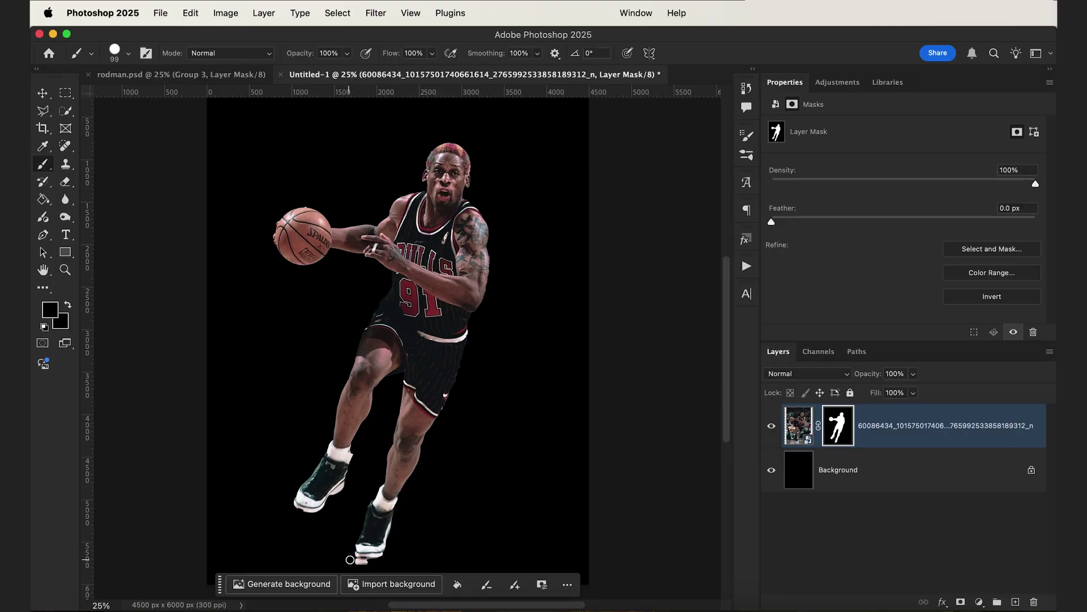
pyautogui.moveTo(352, 560); pyautogui.dragTo(372, 564)
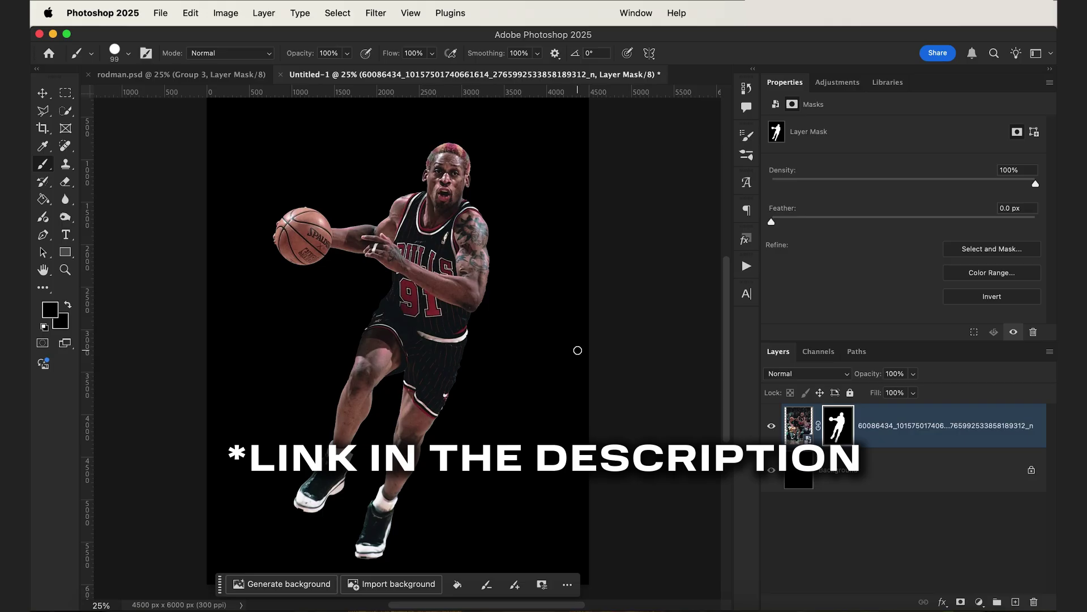
# Bring up the list of available Photoshop actions
pyautogui.click(631, 13)
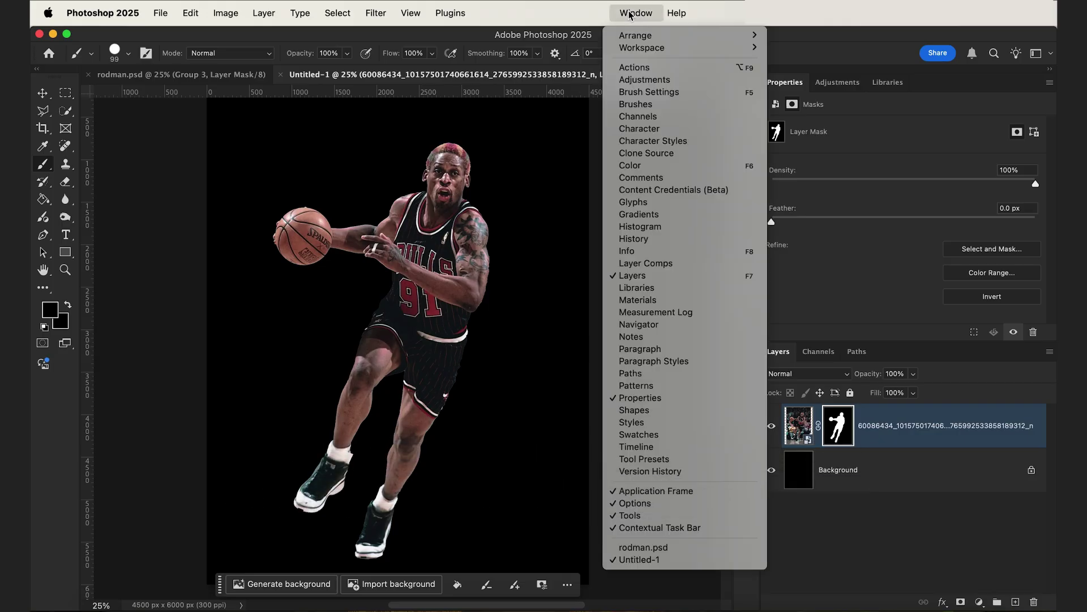
pyautogui.click(659, 74)
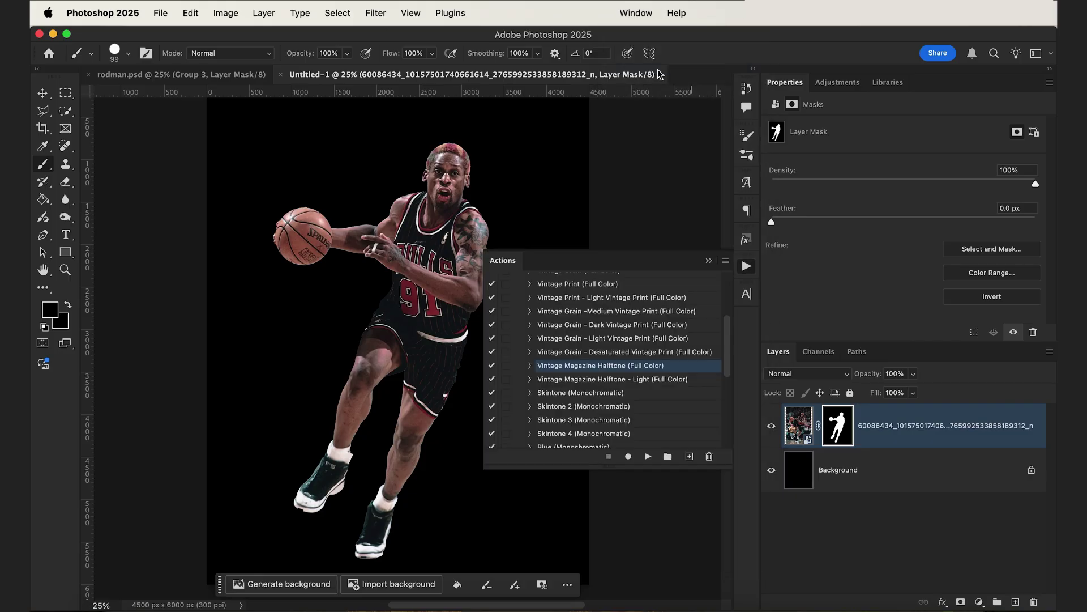
pyautogui.click(726, 261)
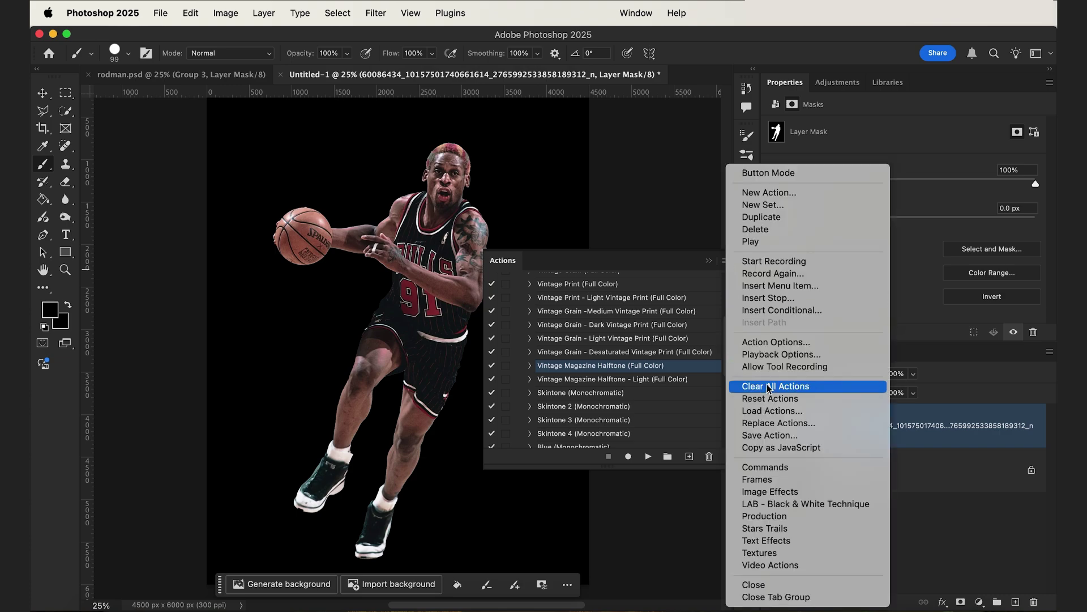
pyautogui.click(765, 412)
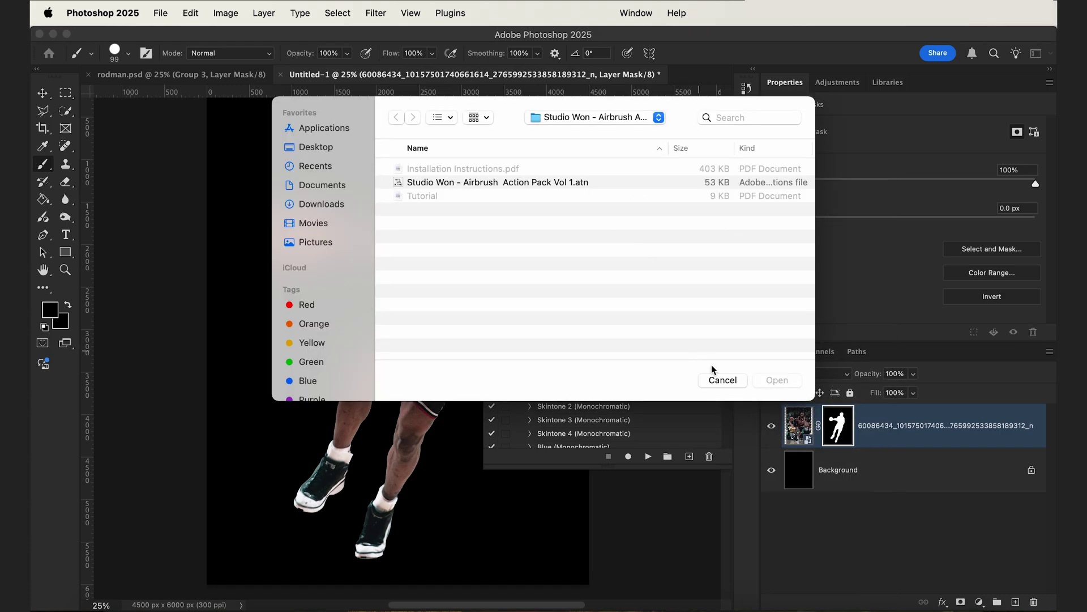
pyautogui.click(722, 380)
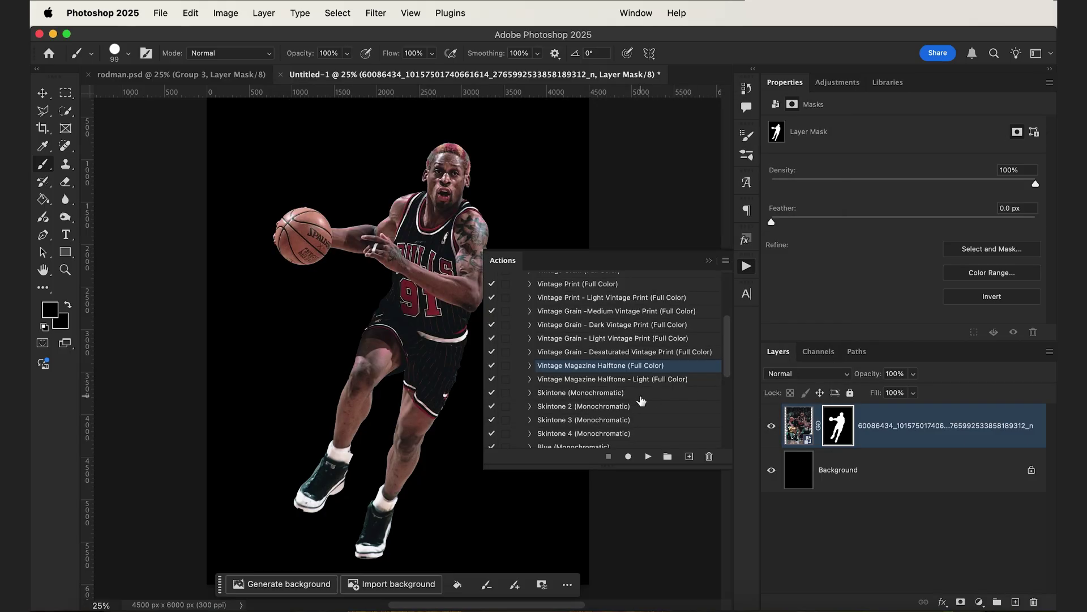
# Run the Vintage Magazine Halftone (Full Color) action from the RetroTone Vintage Effects set on the player photo itself, not its mask
pyautogui.scroll(3, 641, 400)
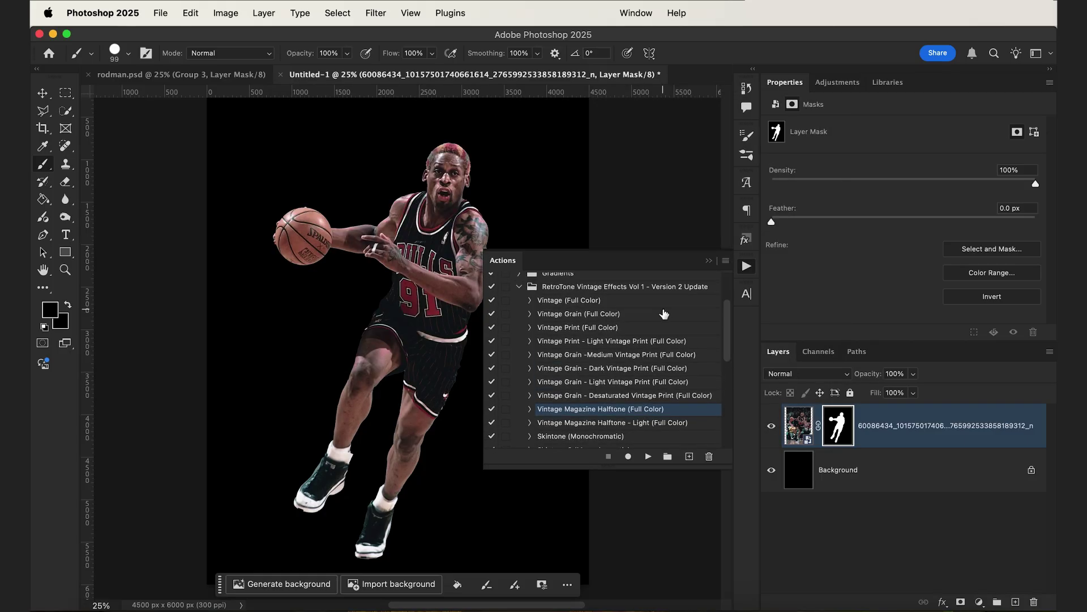
pyautogui.click(602, 302)
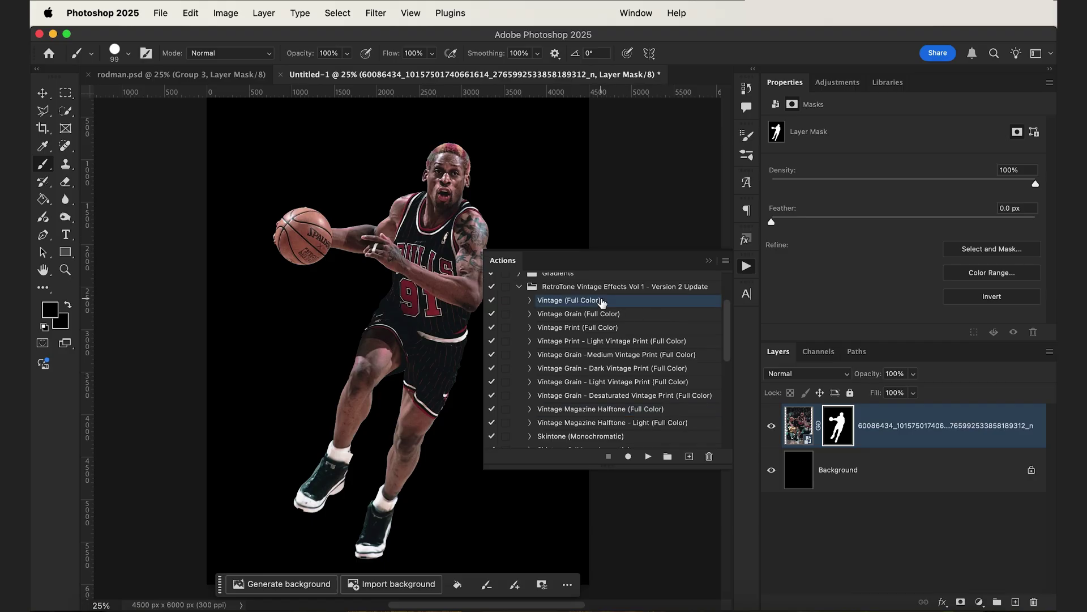
pyautogui.scroll(-4, 614, 344)
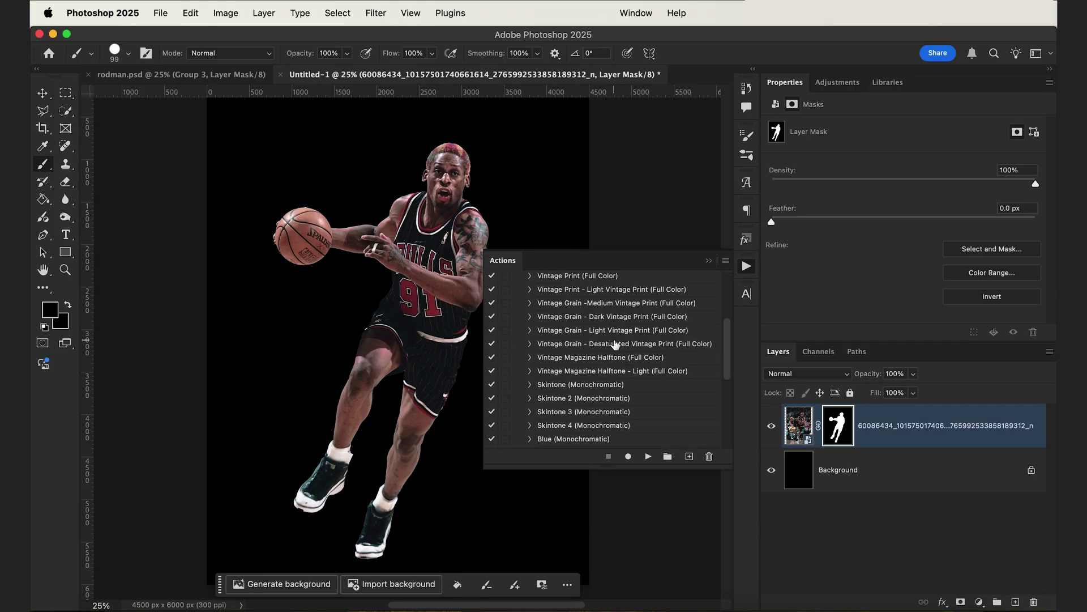
pyautogui.scroll(2, 614, 343)
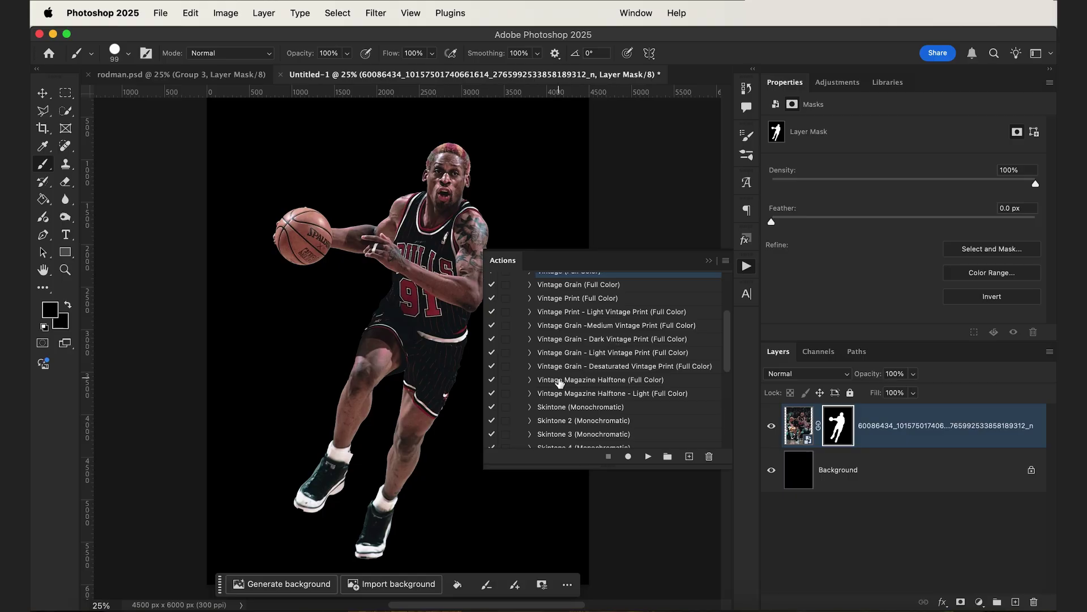
pyautogui.click(562, 386)
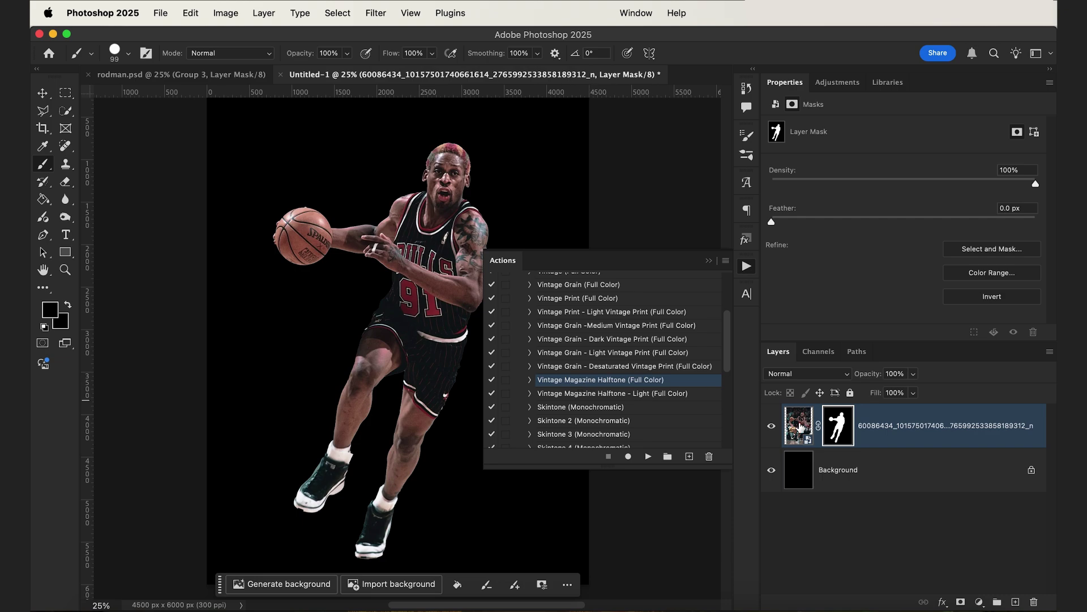
pyautogui.click(800, 426)
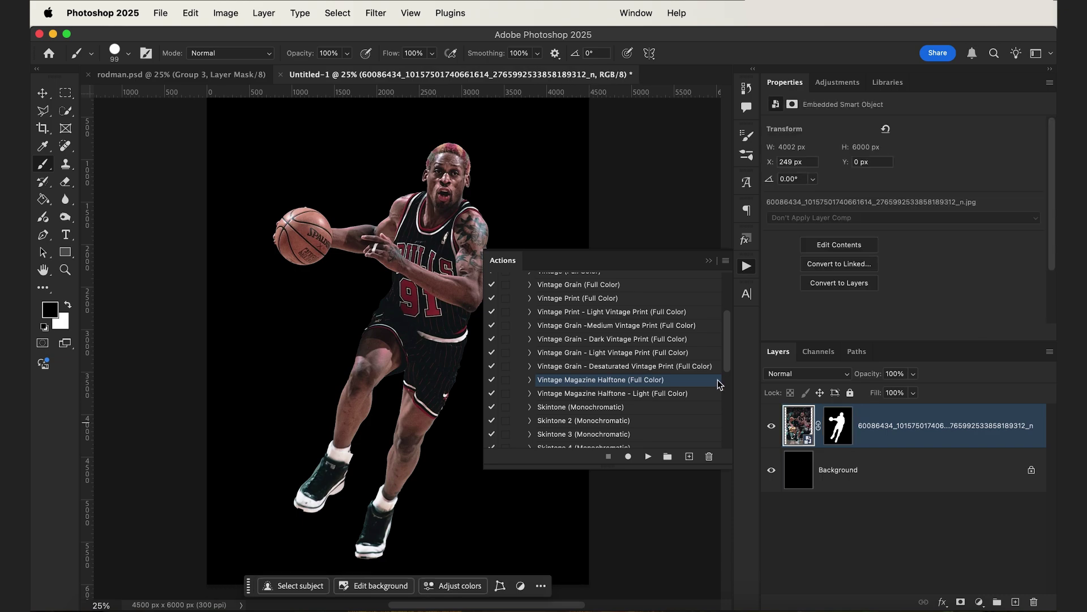
pyautogui.click(649, 457)
pyautogui.click(746, 266)
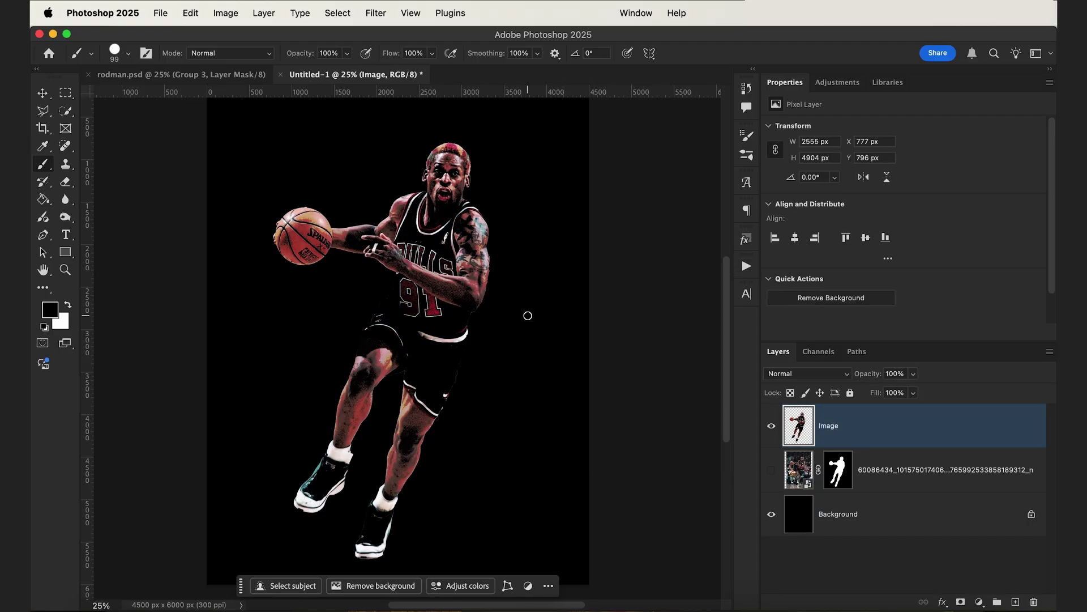
# Examine the halftone effect up close on the player's legs, jersey, arms, face and basketball
pyautogui.scroll(3, 426, 328)
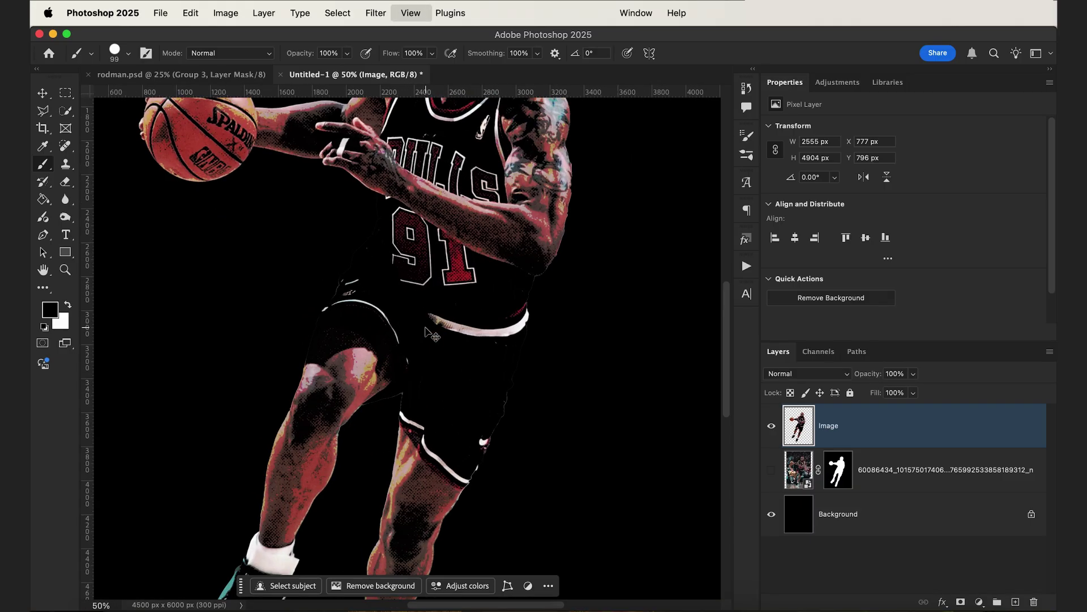
pyautogui.scroll(8, 493, 233)
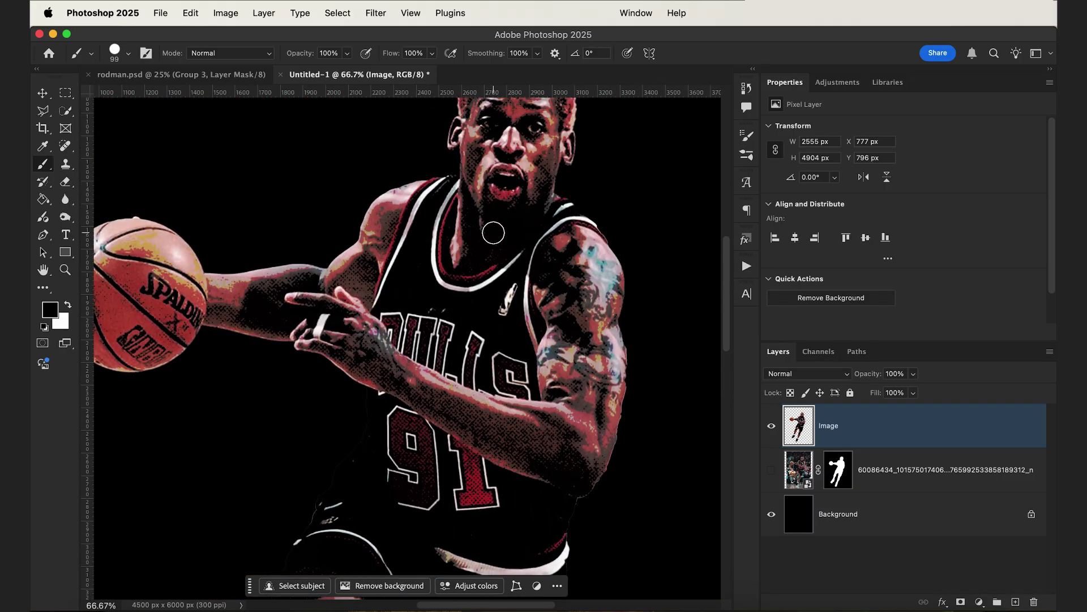
pyautogui.scroll(3, 493, 233)
pyautogui.hscroll(-3, 493, 233)
pyautogui.scroll(2, 493, 233)
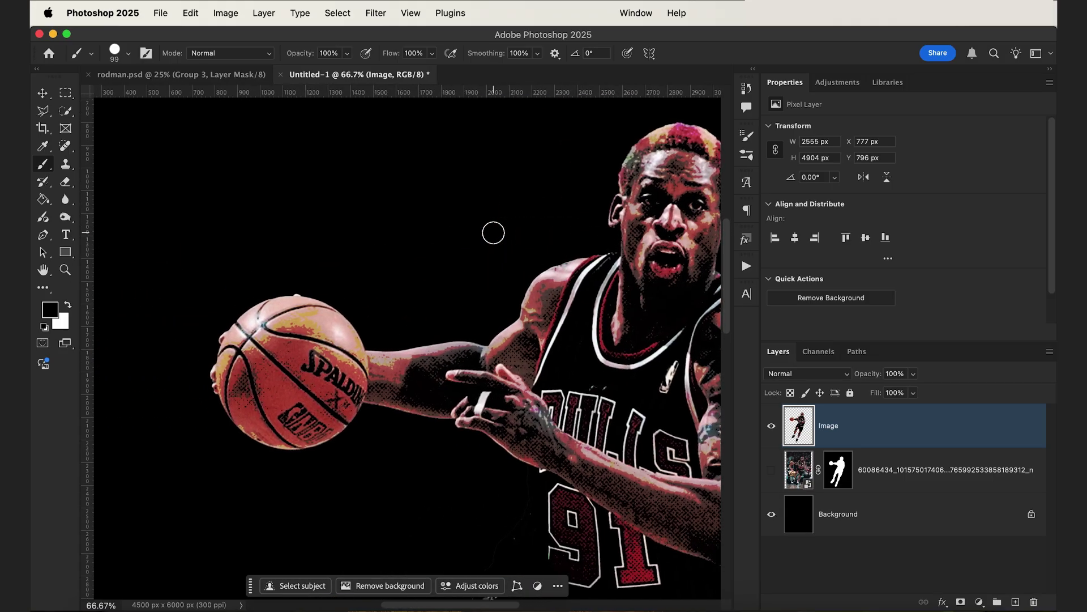
pyautogui.hscroll(5, 493, 233)
pyautogui.hscroll(-3, 493, 233)
pyautogui.hscroll(5, 493, 233)
pyautogui.scroll(-2, 493, 233)
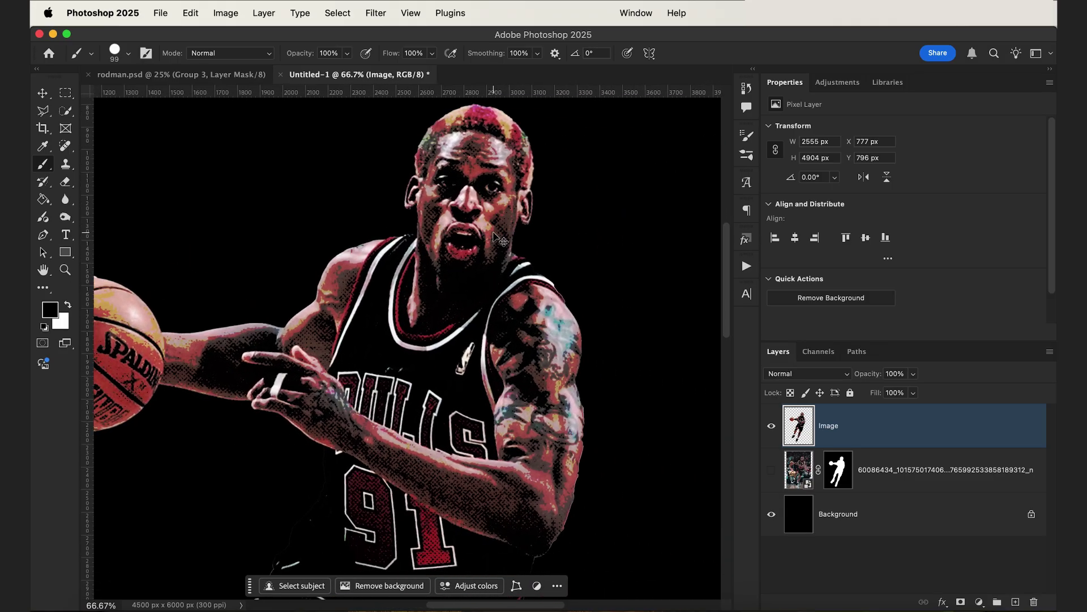
pyautogui.press('super+minus')
pyautogui.press('super+minus')
pyautogui.press('super+minus')
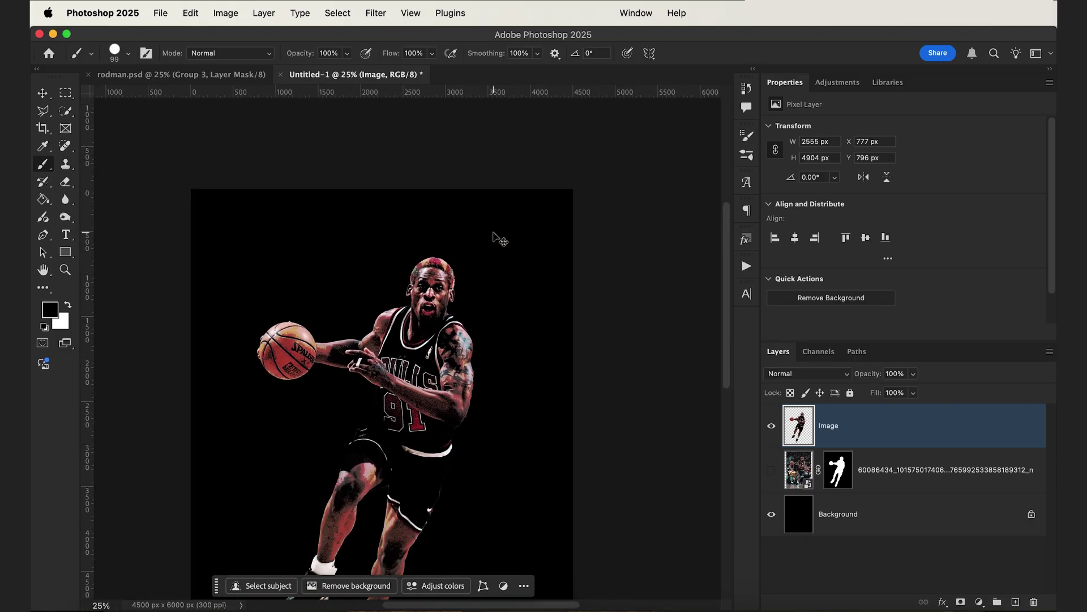
pyautogui.scroll(-4, 495, 233)
pyautogui.scroll(-1, 493, 232)
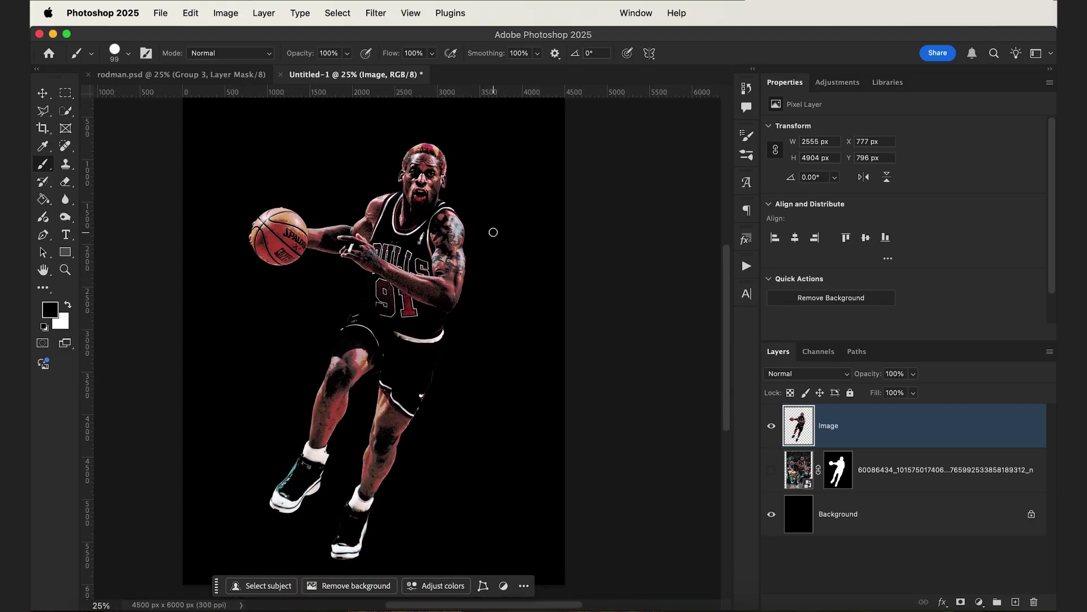
pyautogui.scroll(-1, 494, 232)
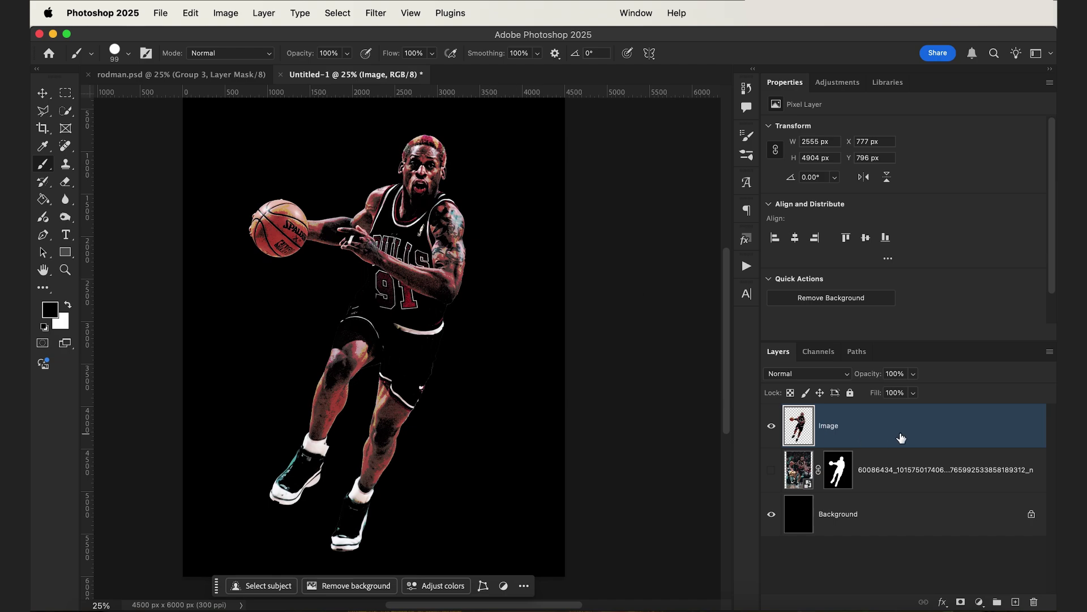
# Convert the halftoned Image layer to a smart object
pyautogui.rightClick(878, 416)
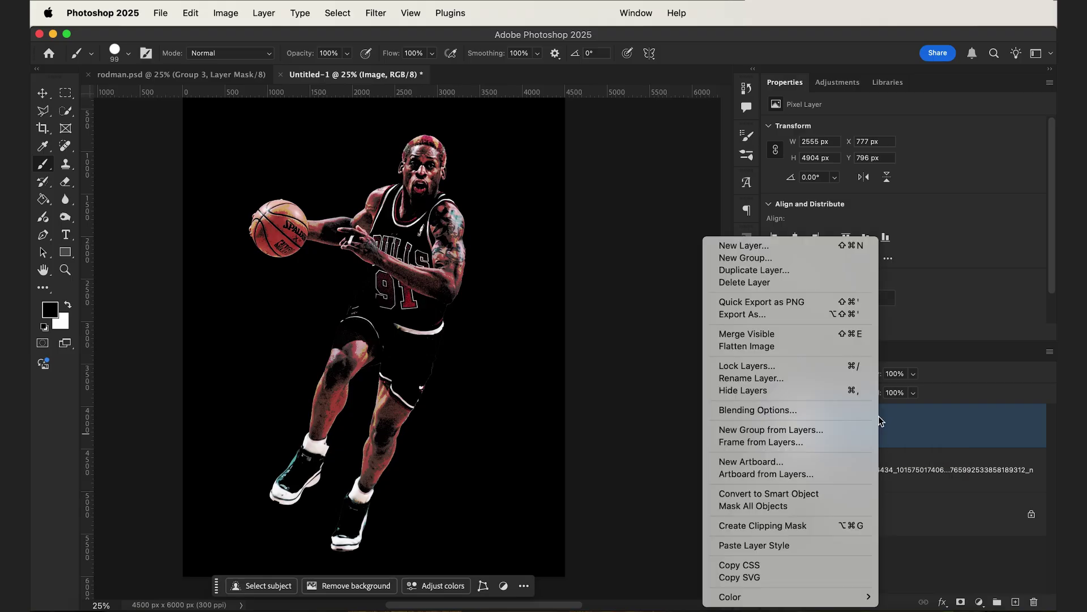
pyautogui.click(799, 493)
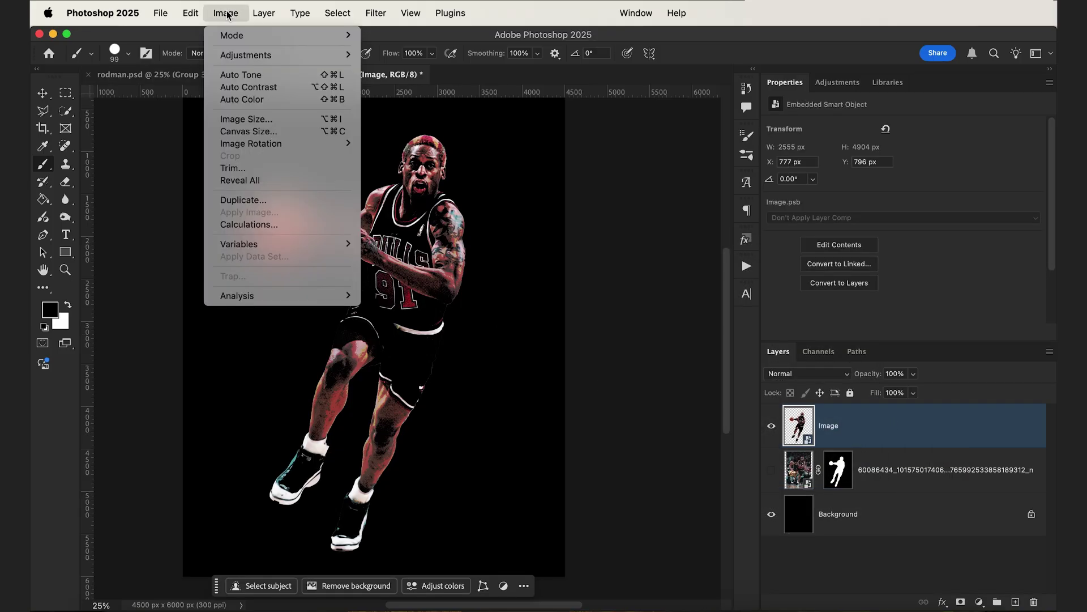
# Apply a Levels adjustment with the midtone input at 1.27 to the halftoned player's Image smart object
pyautogui.moveTo(240, 55)
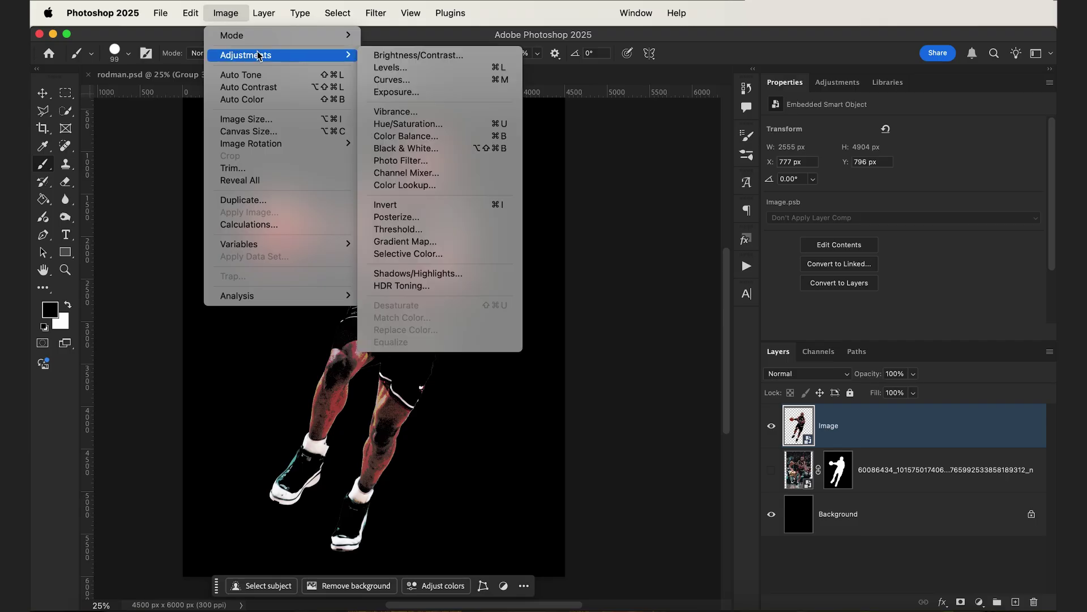
pyautogui.click(418, 68)
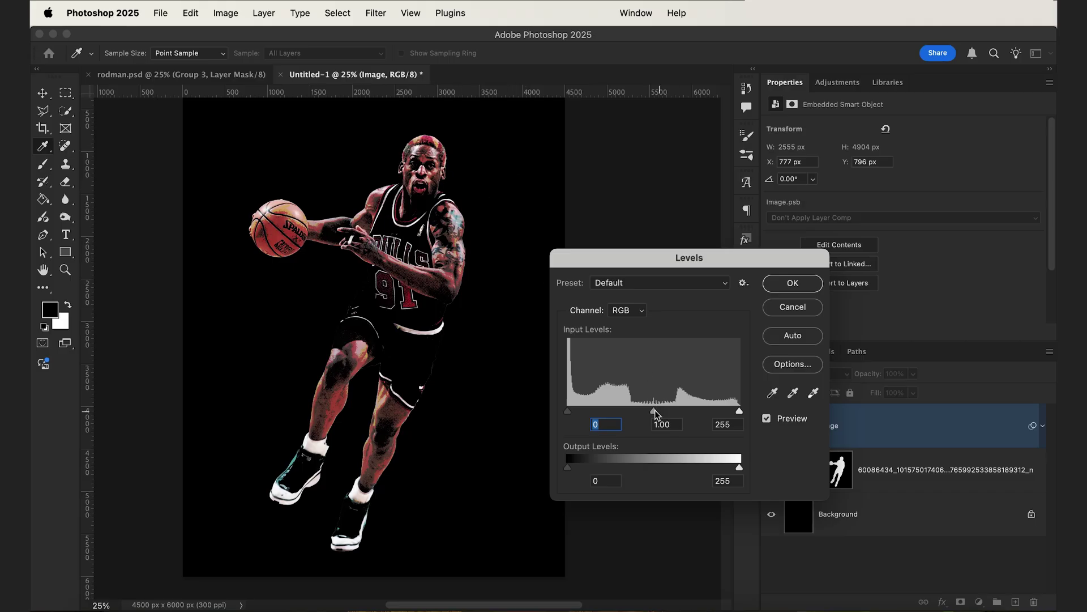
pyautogui.moveTo(654, 411); pyautogui.dragTo(644, 412)
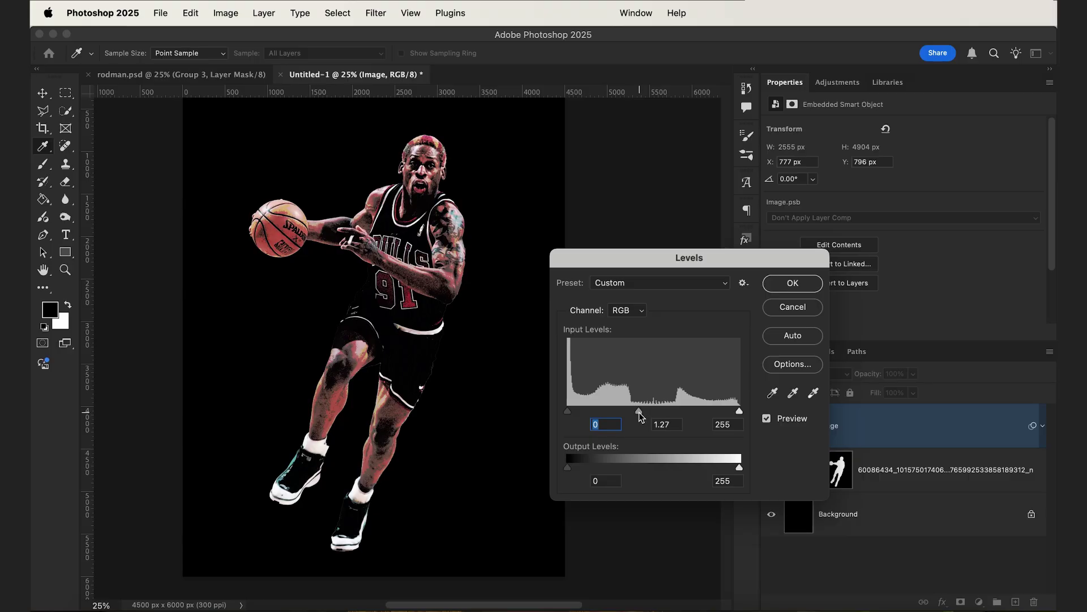
pyautogui.click(802, 286)
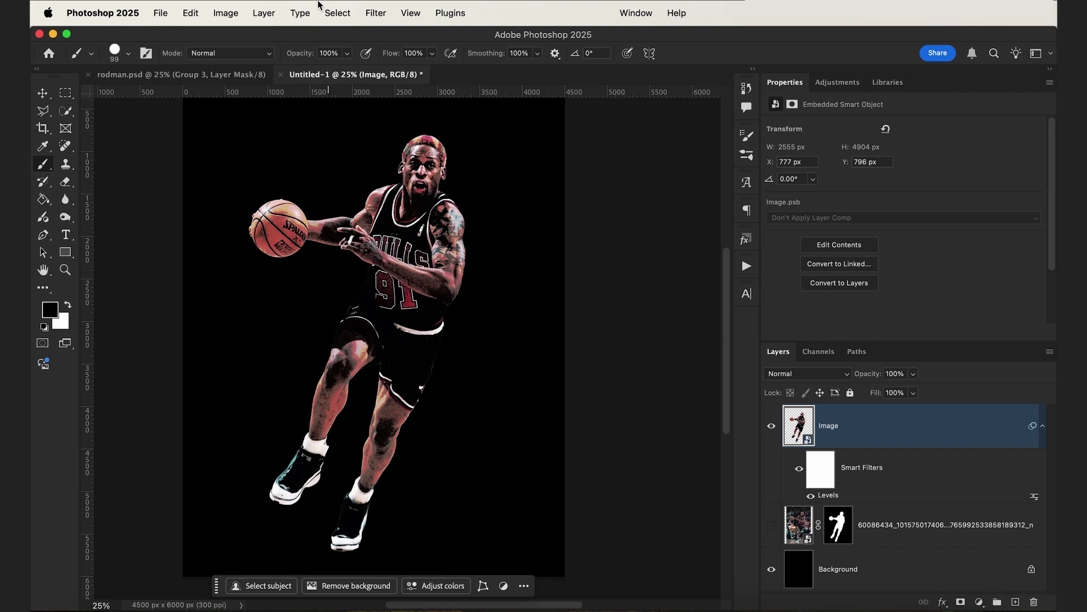
# Apply a Hue/Saturation adjustment with saturation -20 to the halftoned player's Image layer
pyautogui.click(223, 14)
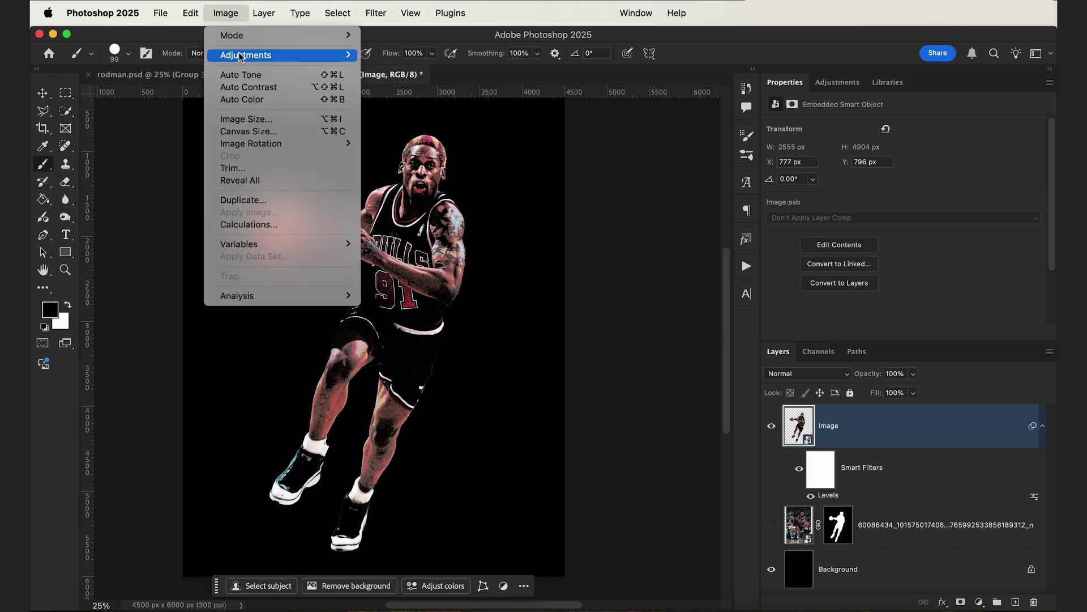
pyautogui.moveTo(255, 55)
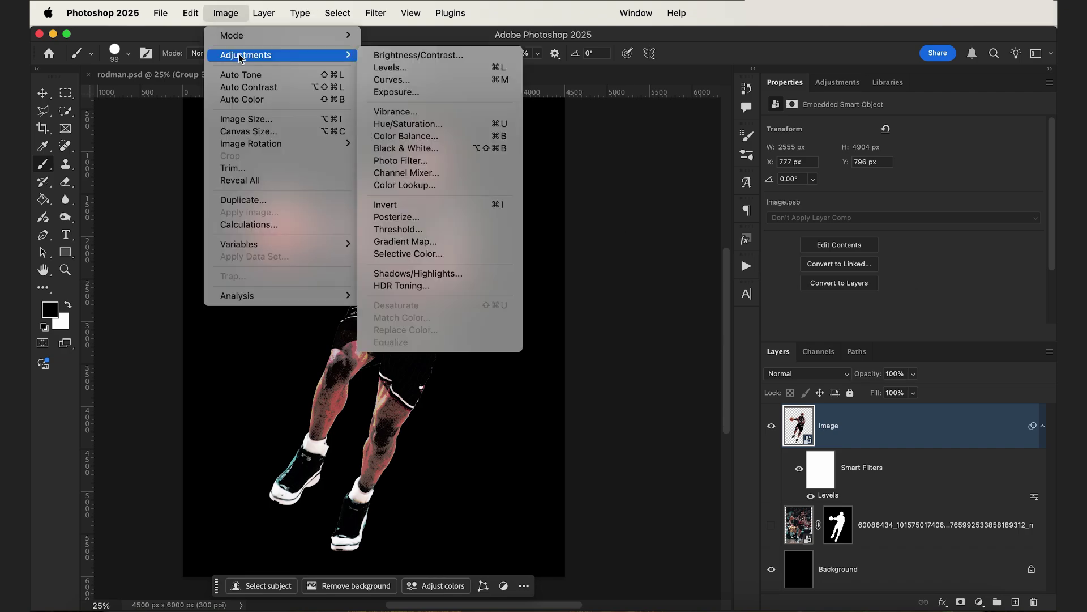
pyautogui.click(392, 124)
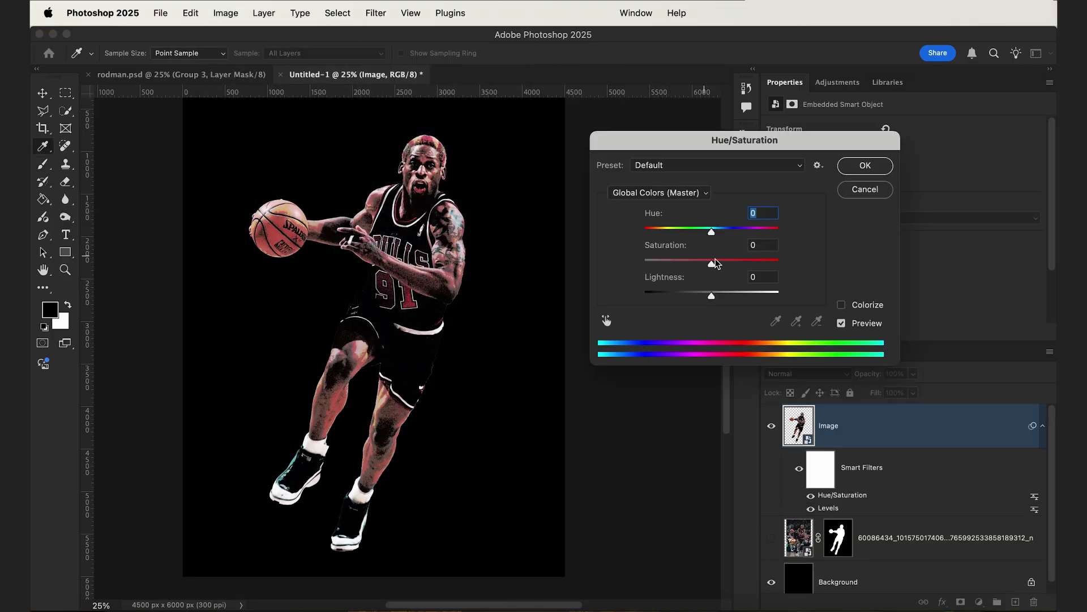
pyautogui.moveTo(712, 266); pyautogui.dragTo(701, 267)
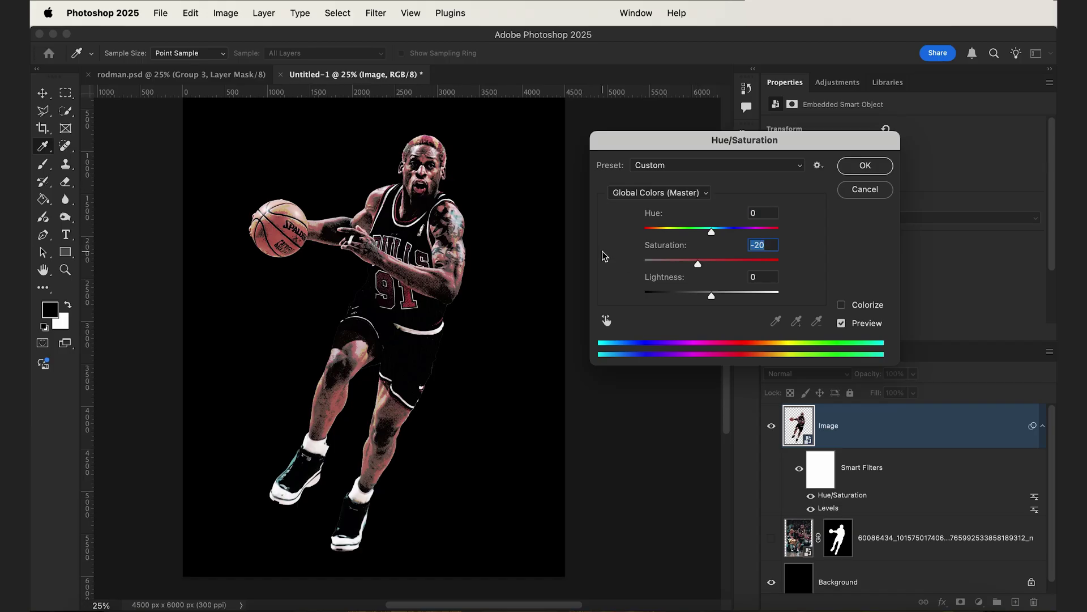
pyautogui.click(861, 166)
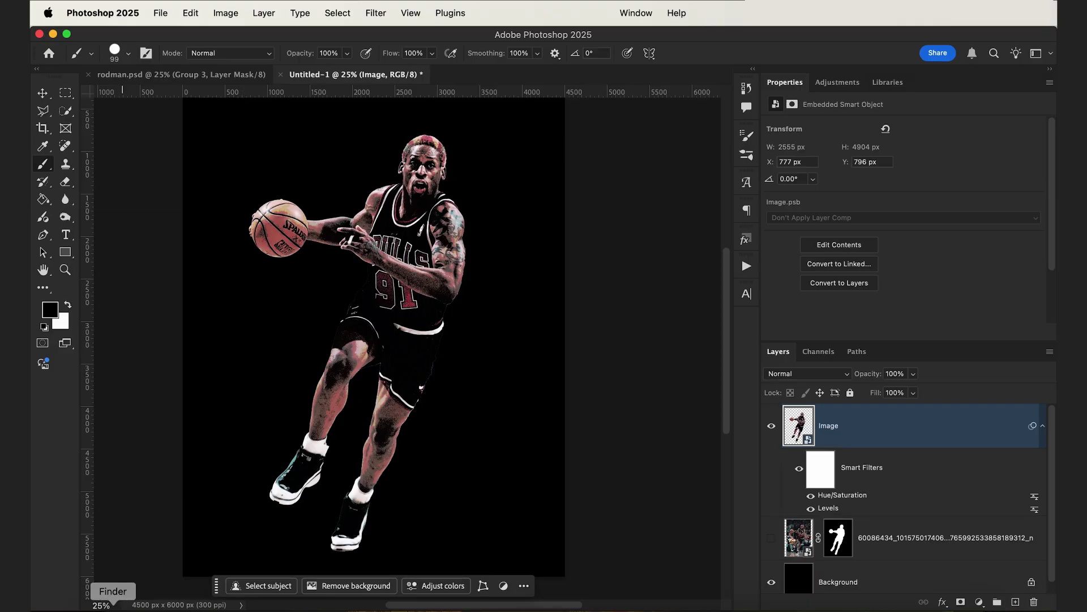
# Switch to Finder and place Profile.png from the Rodman Tut folder onto the T-shirt canvas at its default size
pyautogui.press('super+Tab')
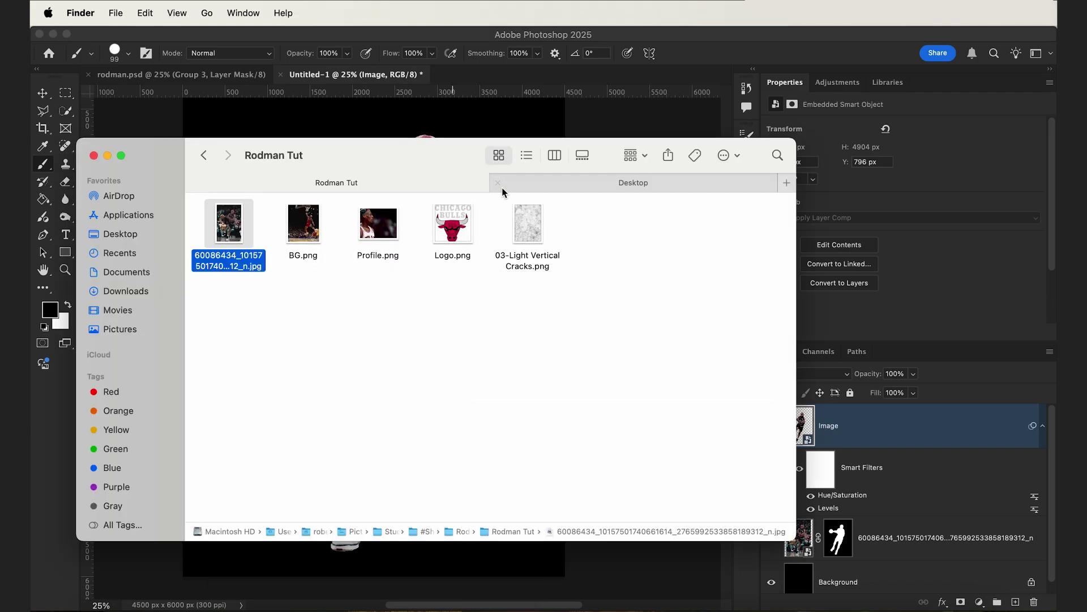
pyautogui.moveTo(377, 223); pyautogui.dragTo(462, 104)
pyautogui.press('Return')
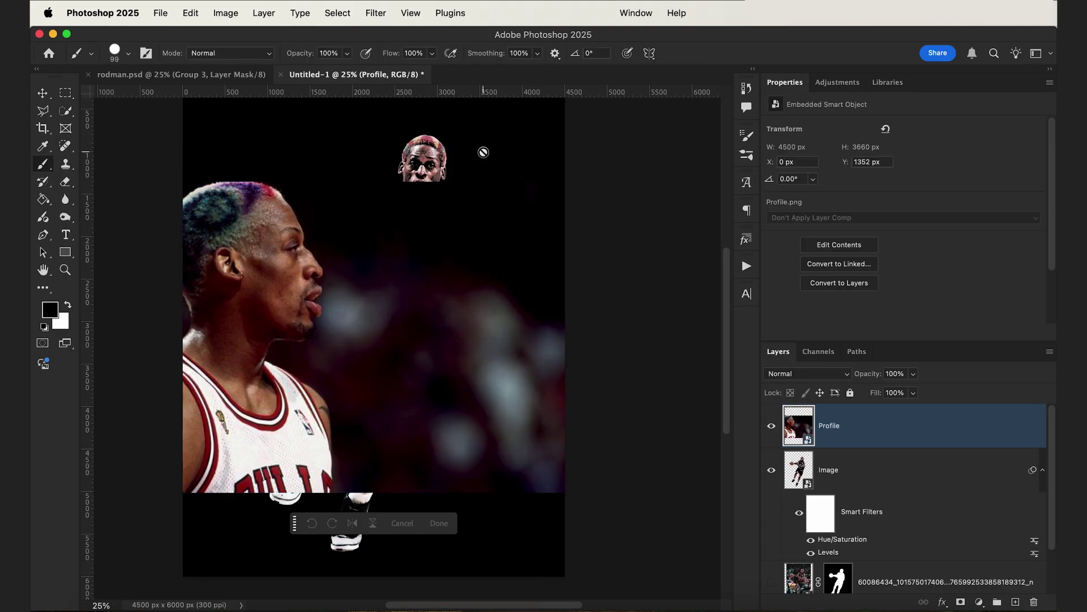
# Group the halftoned Image layer with the hidden original player photo and name the group Rodman Main
pyautogui.click(890, 477)
pyautogui.scroll(-1, 890, 477)
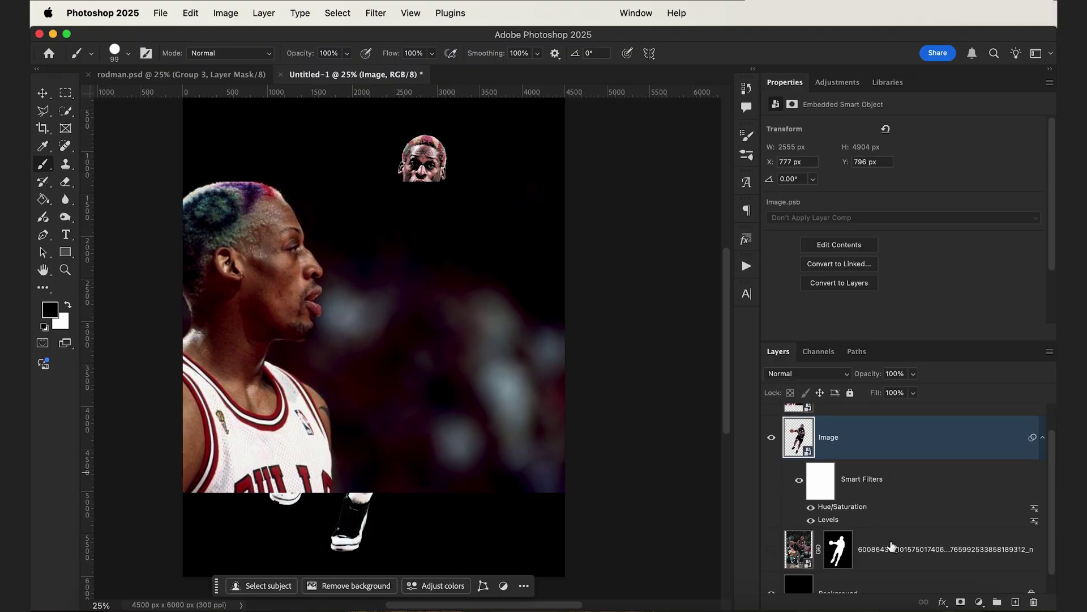
pyautogui.keyDown('shift'); pyautogui.click(892, 565); pyautogui.keyUp('shift')
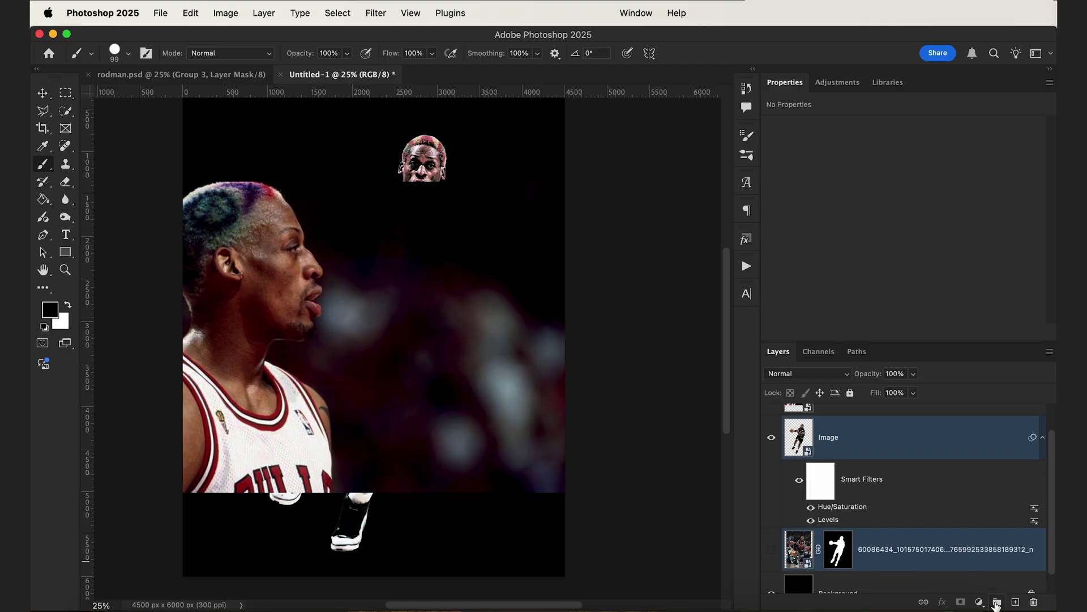
pyautogui.click(997, 602)
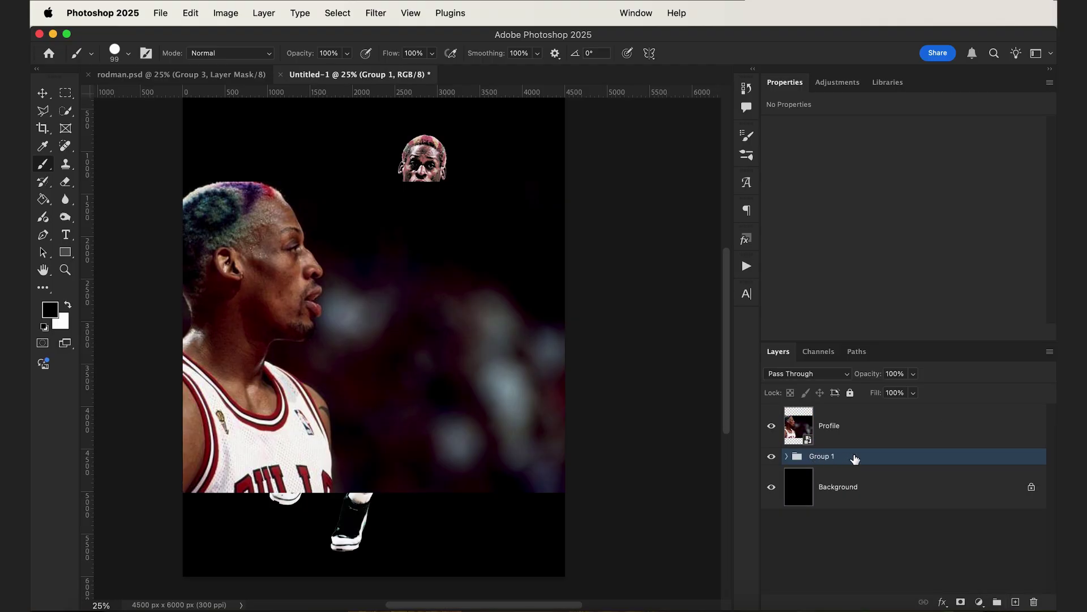
pyautogui.doubleClick(825, 459)
pyautogui.write('R')
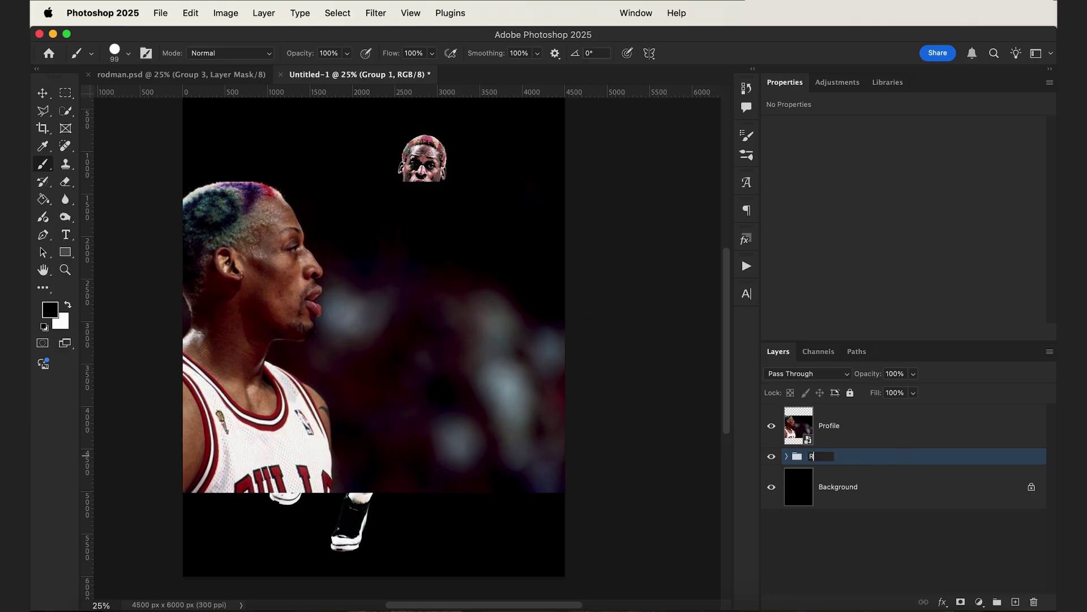
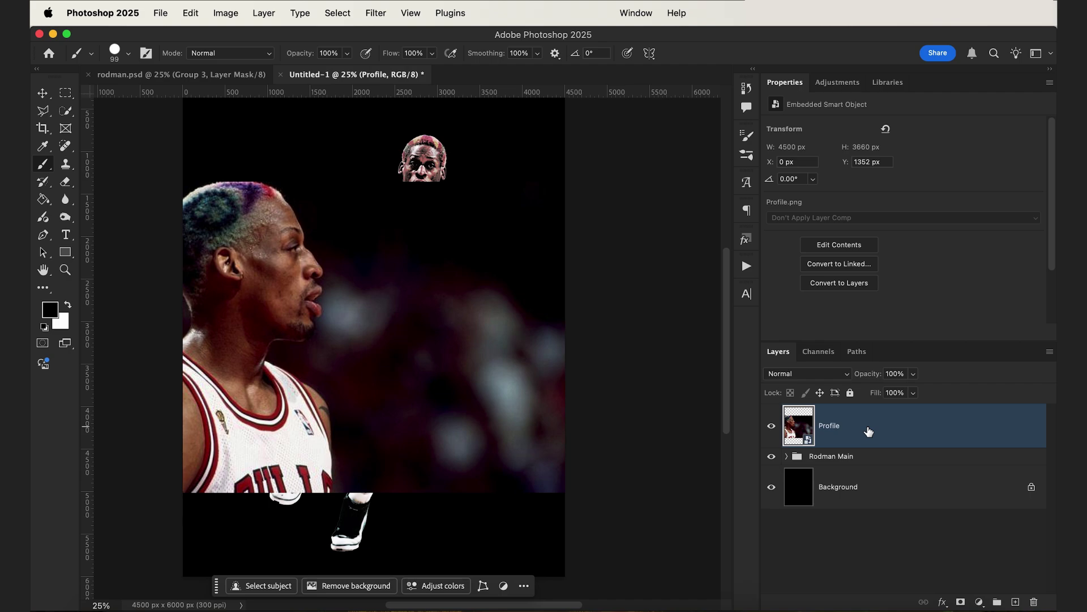
# Remove the background of the Profile photo and run the Vintage Magazine Halftone (Full Color) action on it
pyautogui.moveTo(217, 586); pyautogui.dragTo(286, 366)
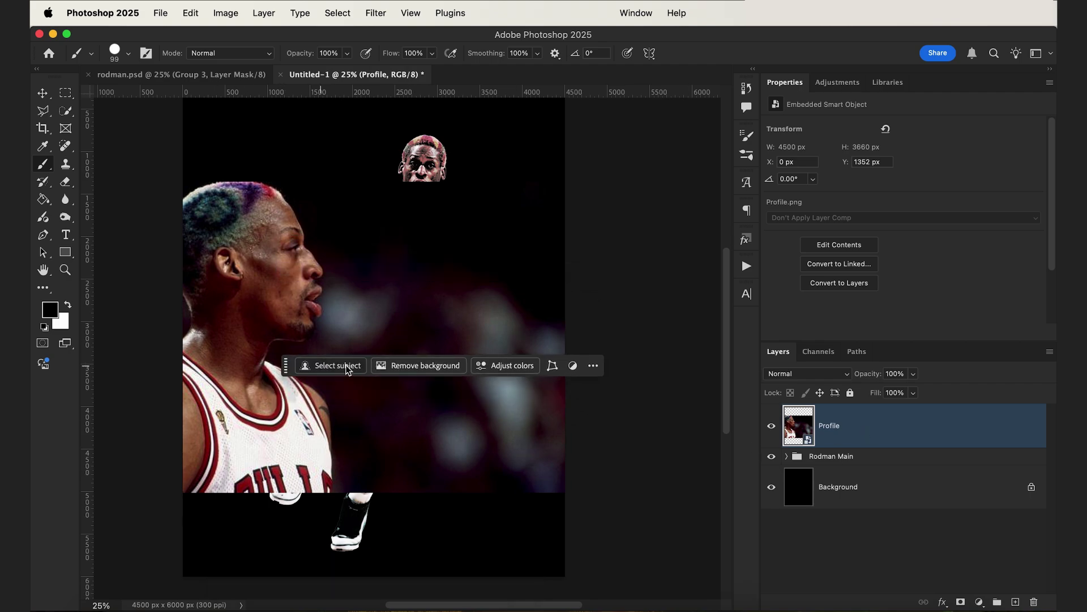
pyautogui.click(421, 366)
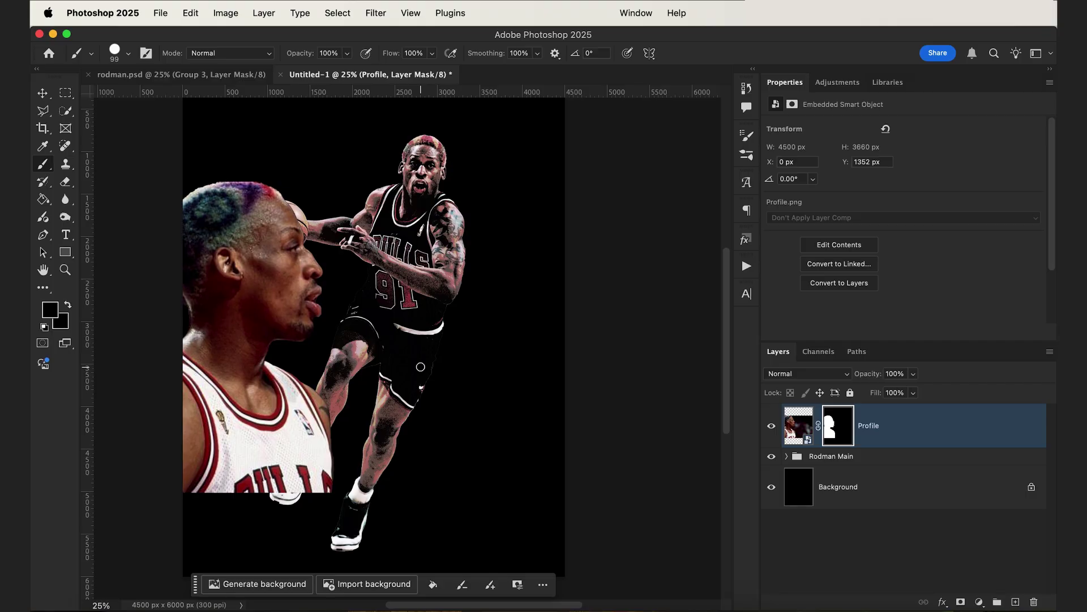
pyautogui.click(747, 267)
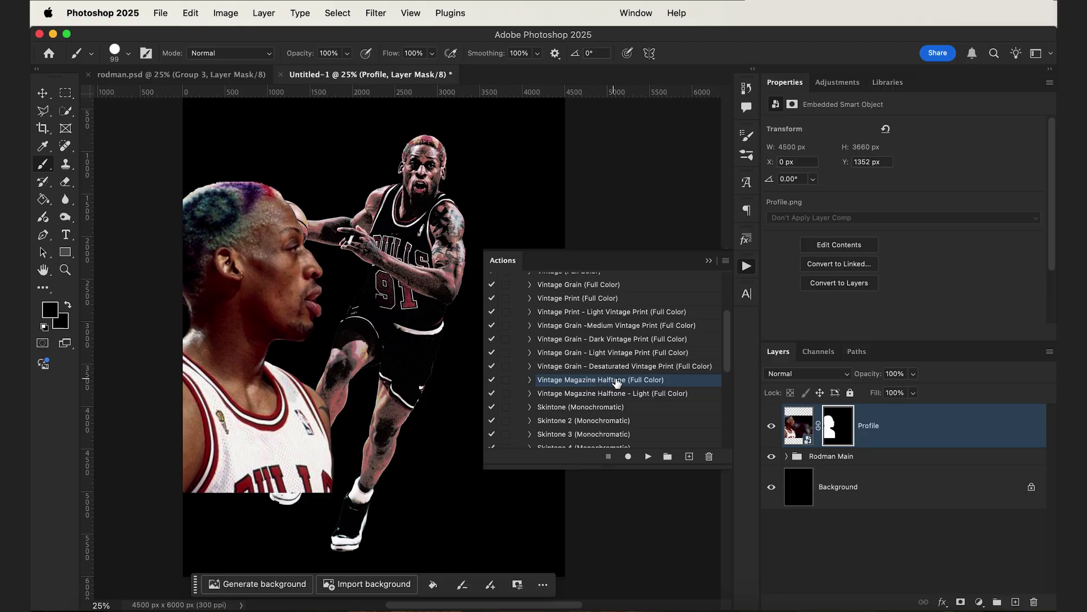
pyautogui.click(647, 457)
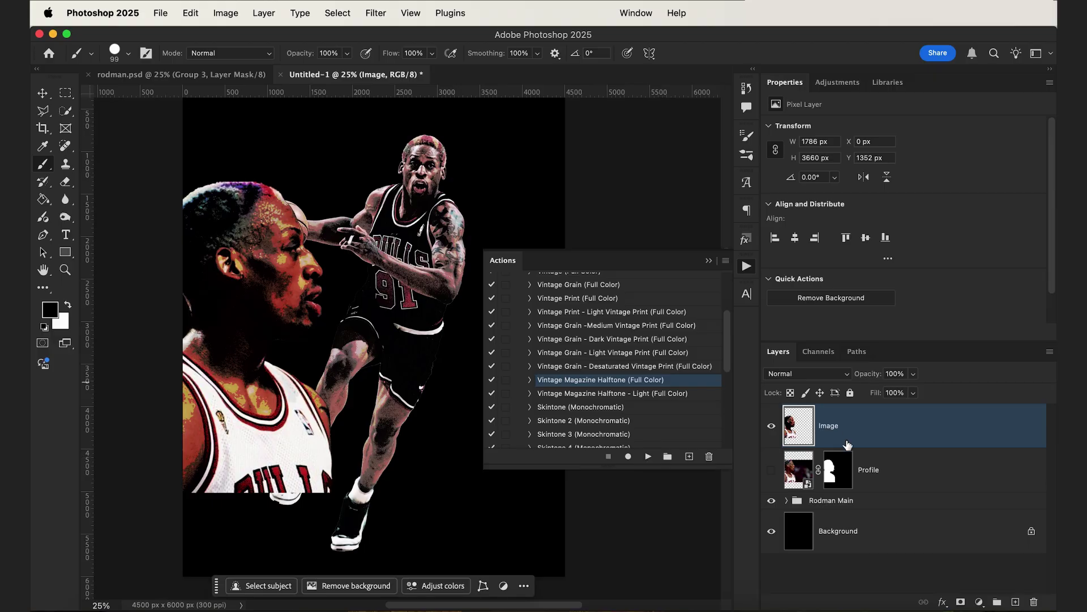
# Convert the halftoned profile's Image layer to a smart object and apply Levels with the midtone input at 1.34
pyautogui.rightClick(882, 433)
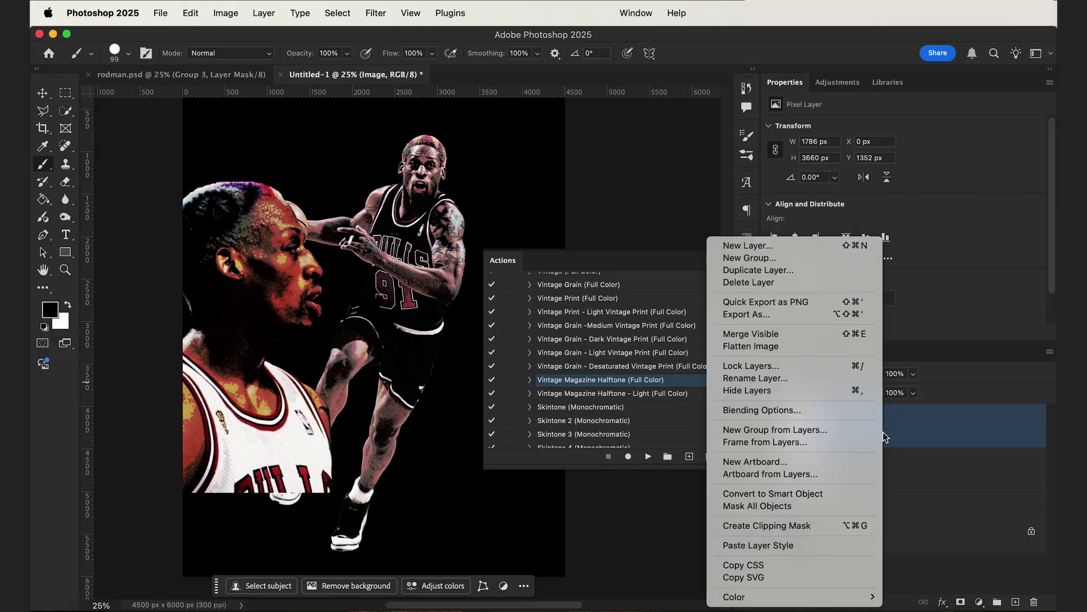
pyautogui.click(790, 495)
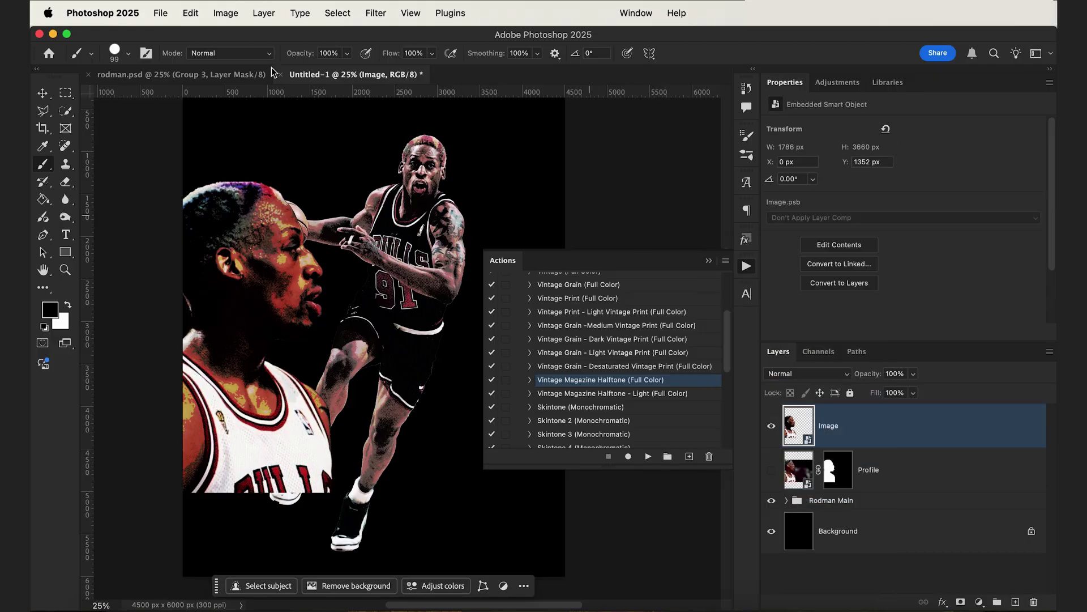
pyautogui.click(238, 13)
pyautogui.moveTo(249, 55)
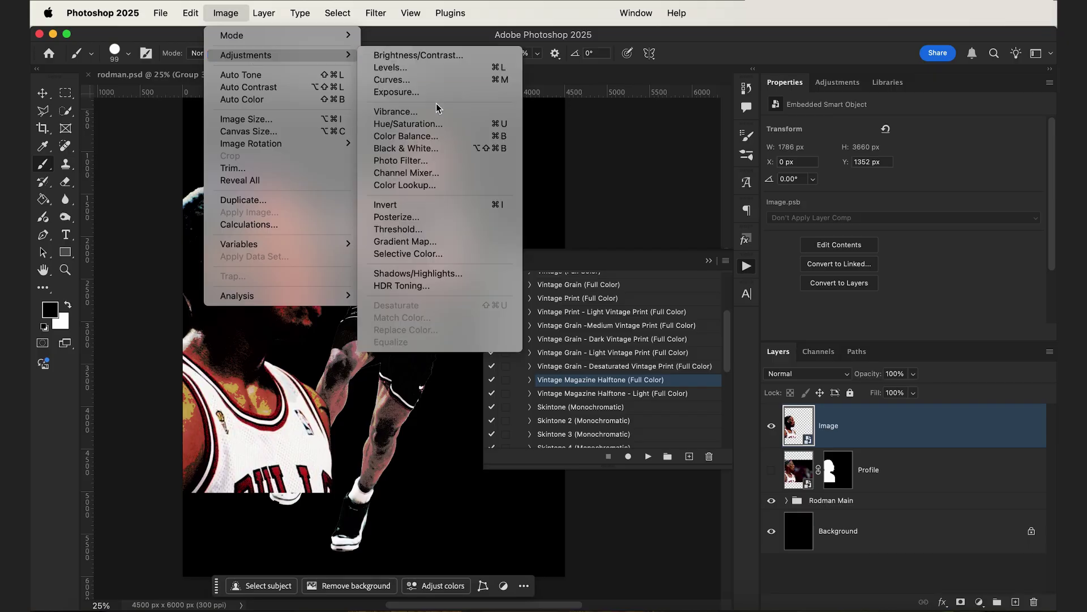
pyautogui.click(435, 68)
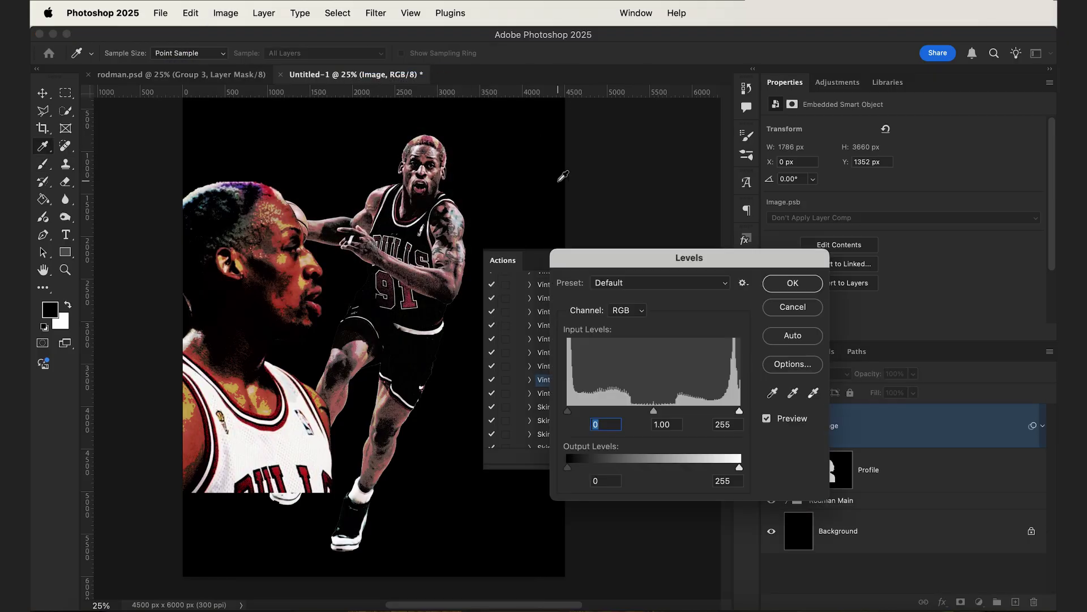
pyautogui.moveTo(653, 412); pyautogui.dragTo(636, 414)
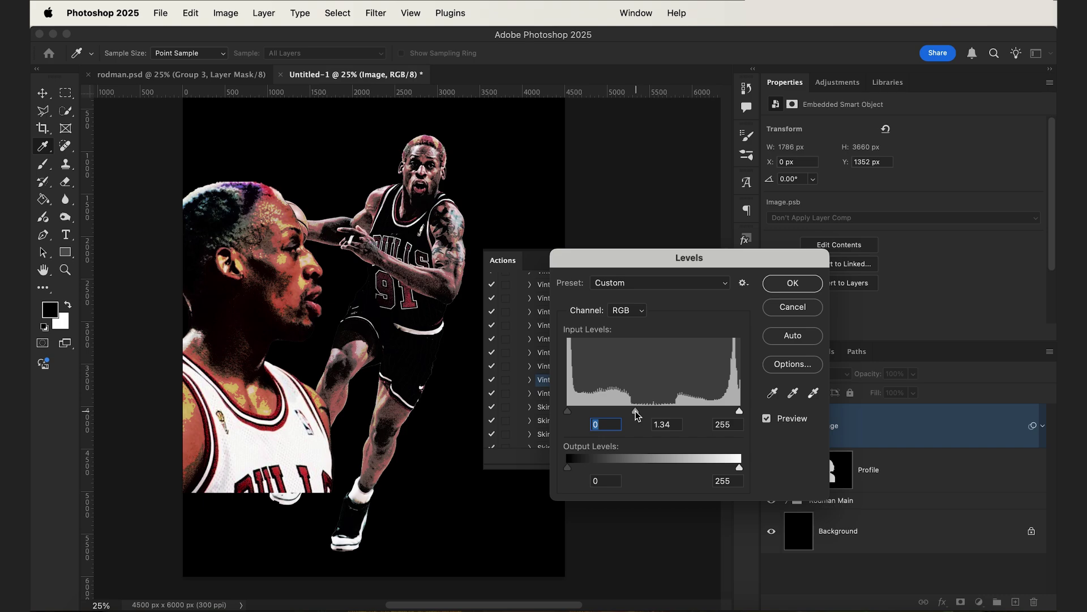
pyautogui.click(793, 283)
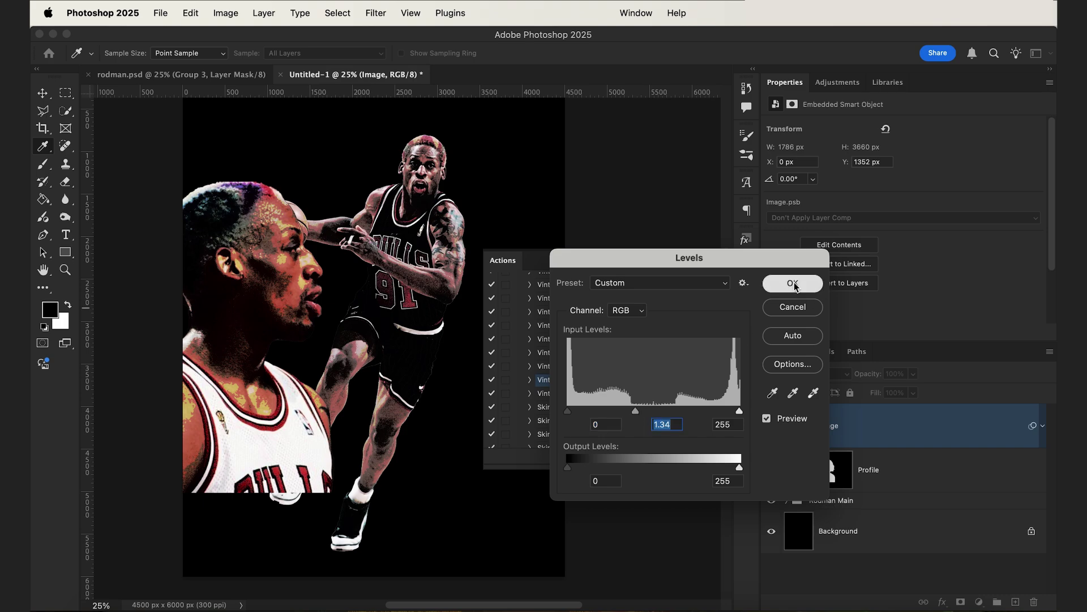
# Lower the halftoned profile's saturation with Hue/Saturation and move it right to about X 269 px, Y 1354 px
pyautogui.click(233, 15)
pyautogui.moveTo(263, 56)
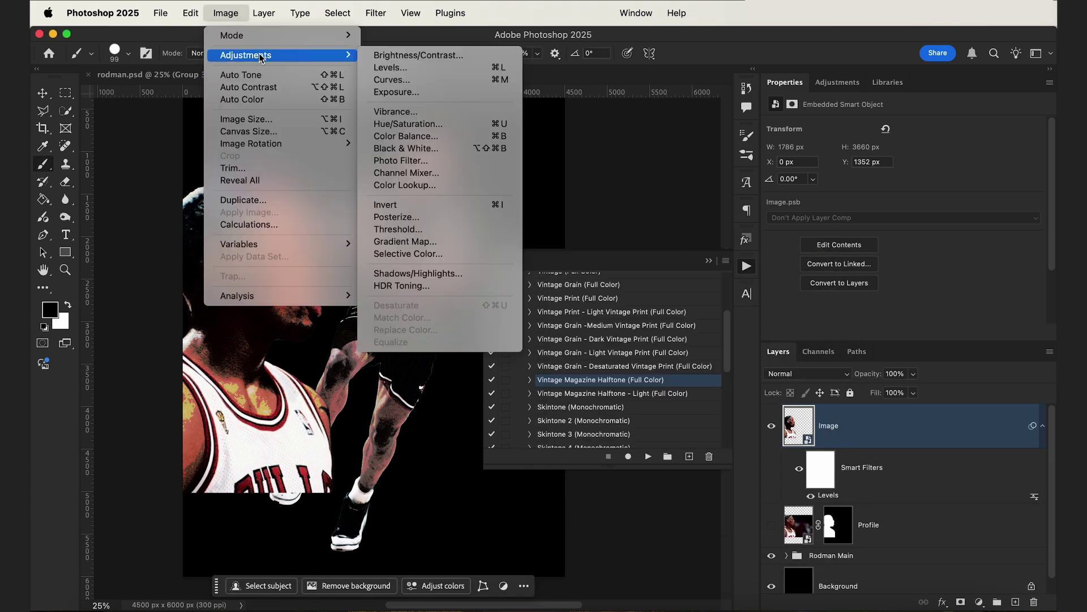
pyautogui.click(428, 124)
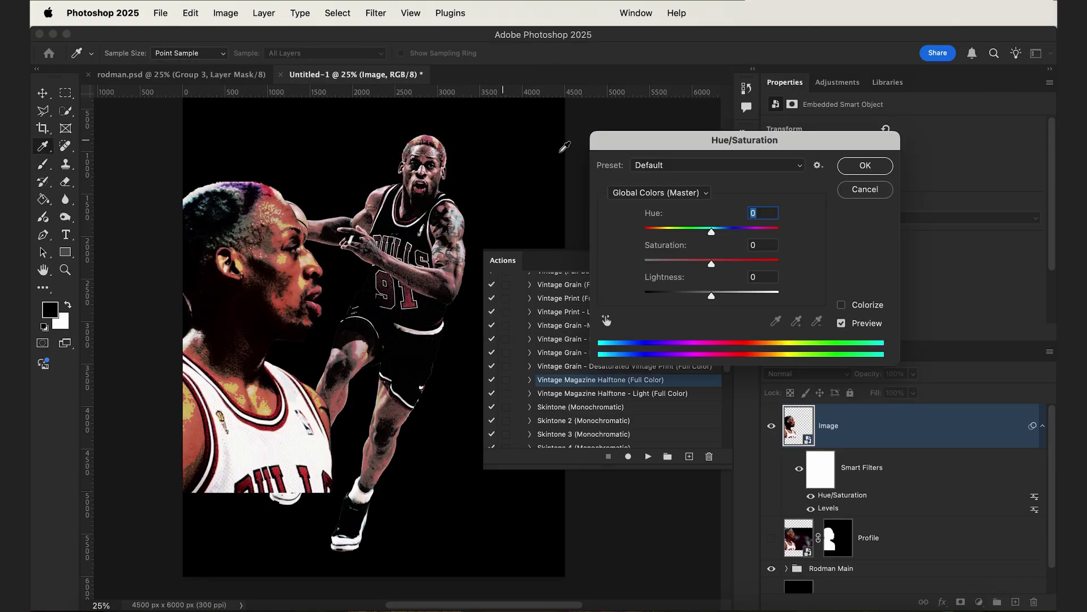
pyautogui.moveTo(715, 263); pyautogui.dragTo(691, 267)
pyautogui.click(865, 166)
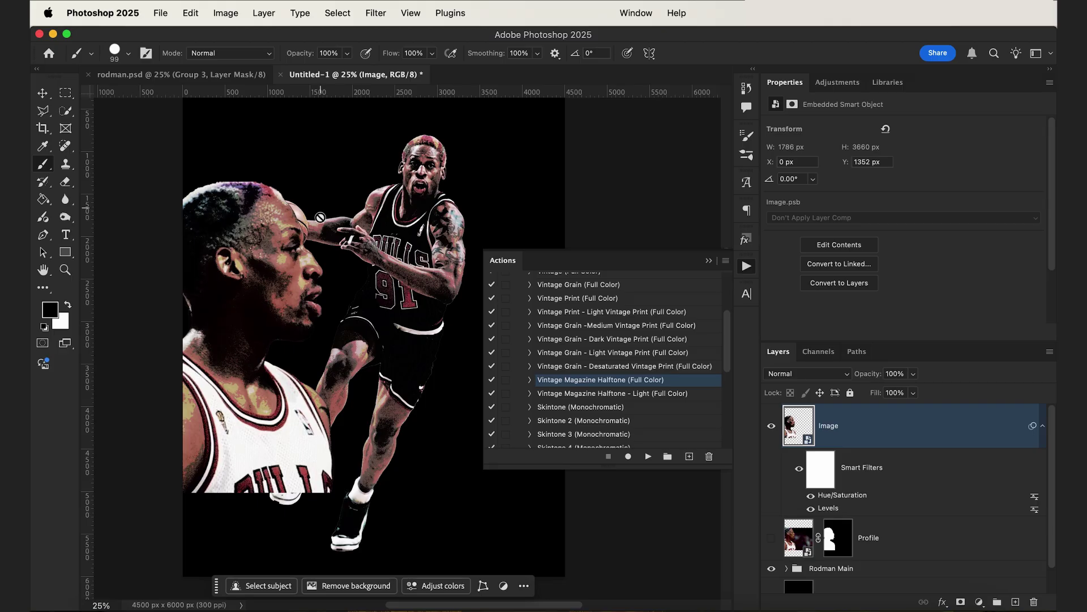
pyautogui.click(43, 93)
pyautogui.moveTo(276, 224); pyautogui.dragTo(299, 225)
# Set the Eraser to 169 px with 14% hardness and rasterize the halftoned profile's smart object so it can be erased
pyautogui.click(64, 182)
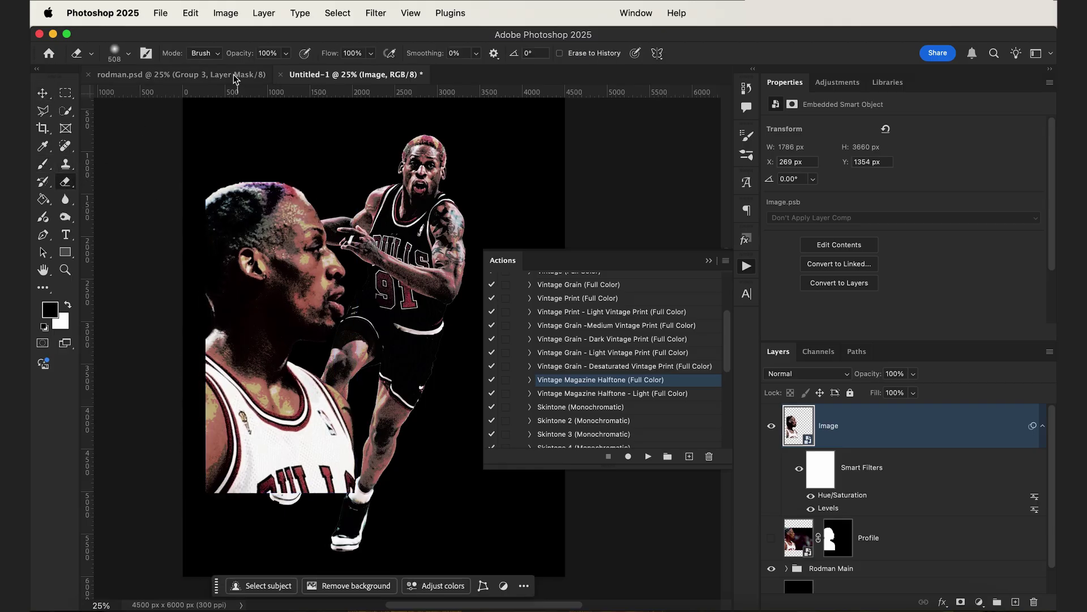
pyautogui.click(117, 55)
pyautogui.click(164, 96)
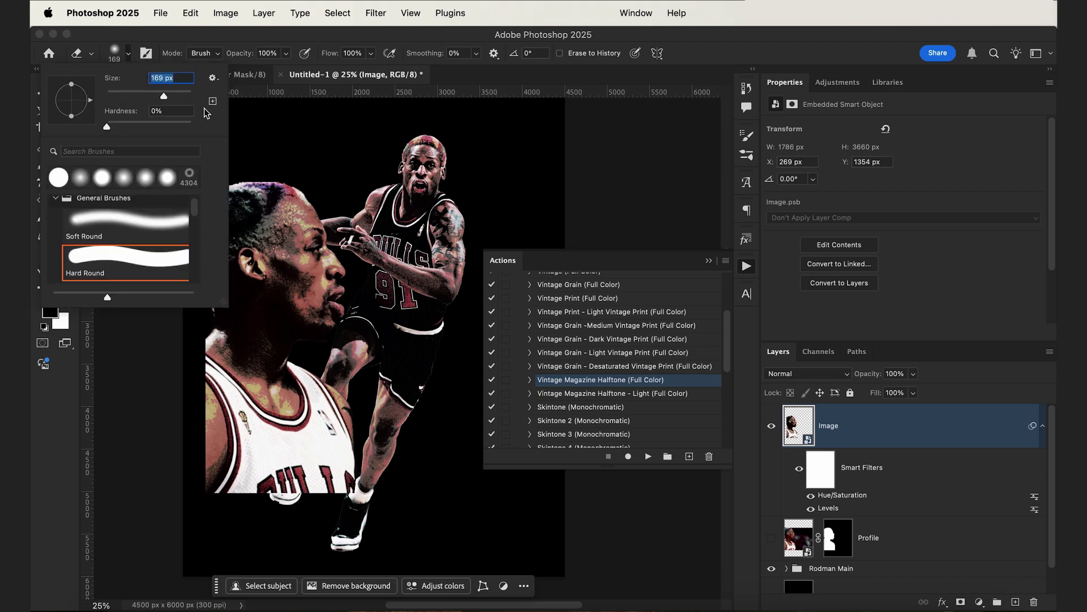
pyautogui.click(134, 124)
pyautogui.moveTo(129, 122); pyautogui.dragTo(121, 123)
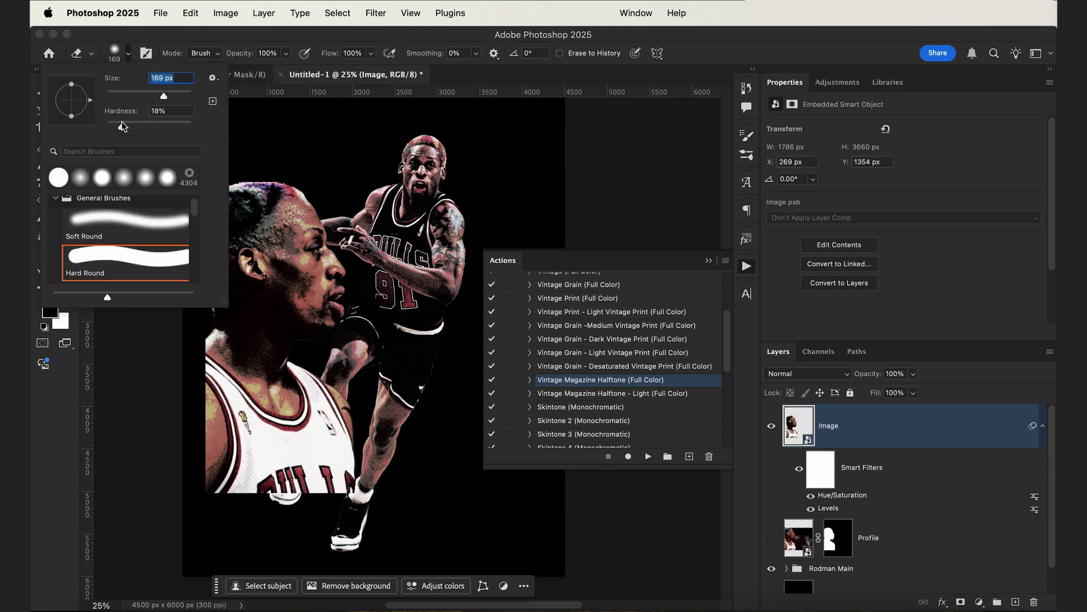
pyautogui.click(314, 119)
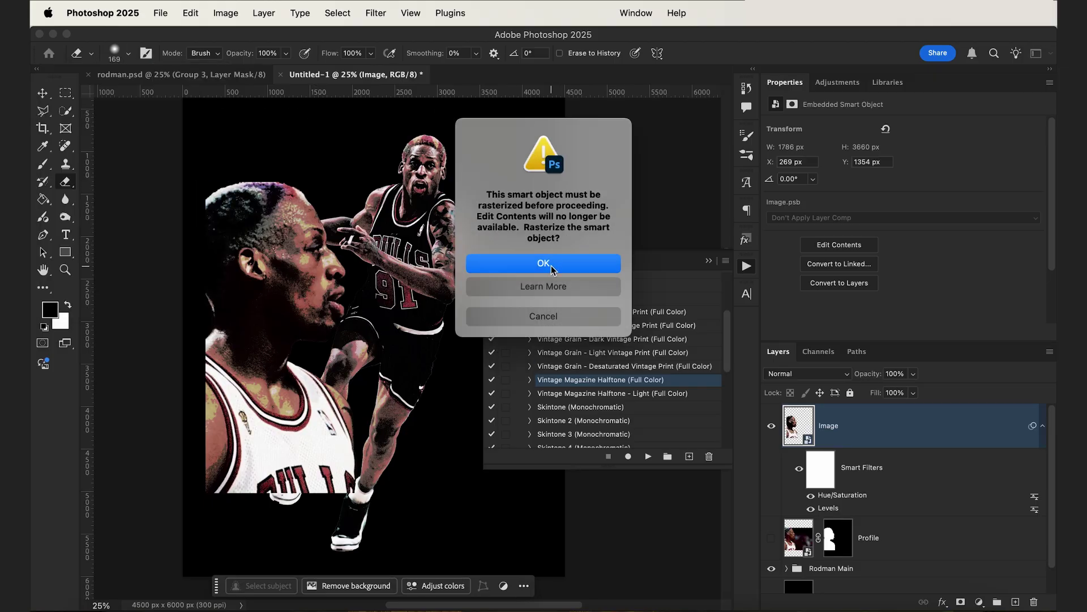
pyautogui.click(551, 264)
# Enlarge the Eraser brush to 460 px for working on the profile's edges
pyautogui.click(128, 54)
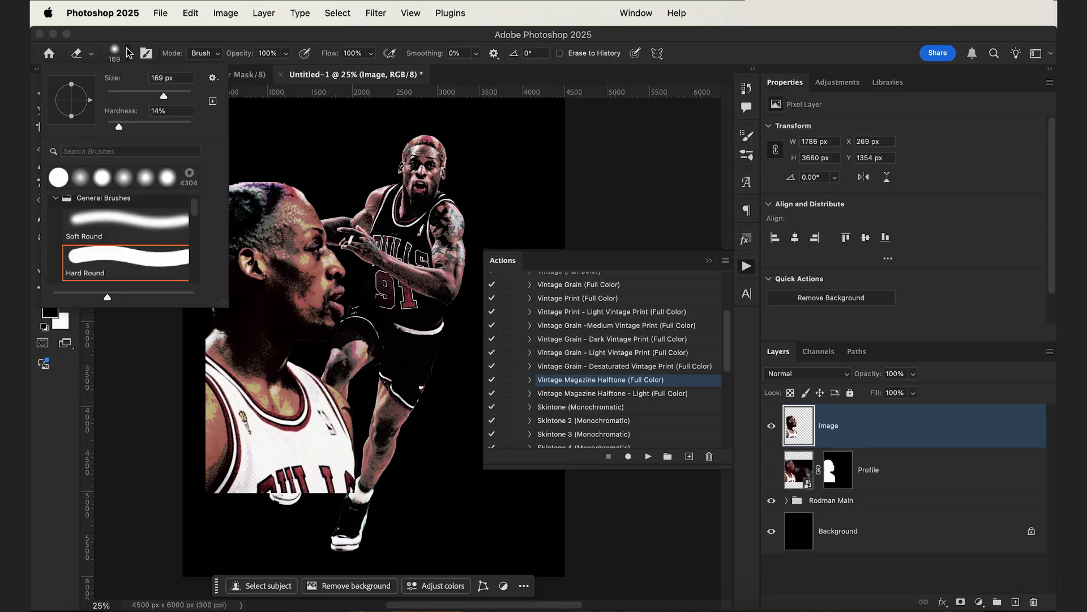
pyautogui.click(185, 100)
pyautogui.click(294, 141)
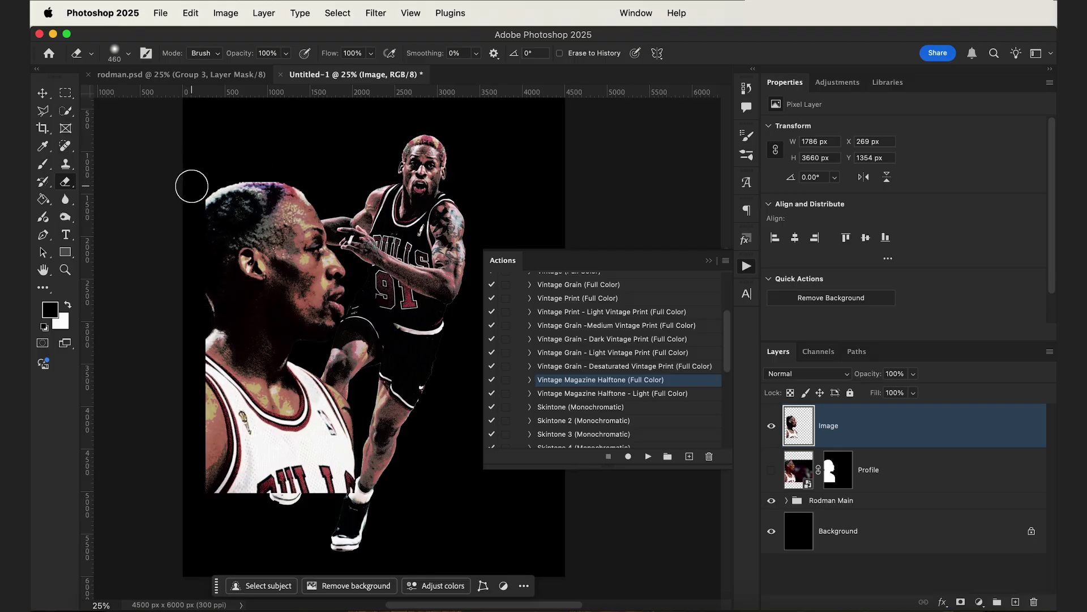
# Fade out the hard left and bottom edges of the halftoned profile with the soft 460 px Eraser
pyautogui.moveTo(191, 186); pyautogui.dragTo(190, 213)
pyautogui.moveTo(189, 270)
pyautogui.mouseDown()
pyautogui.moveTo(181, 516)
pyautogui.moveTo(208, 505)
pyautogui.moveTo(377, 509)
pyautogui.moveTo(249, 502)
pyautogui.moveTo(206, 507)
pyautogui.moveTo(398, 525)
pyautogui.mouseUp()
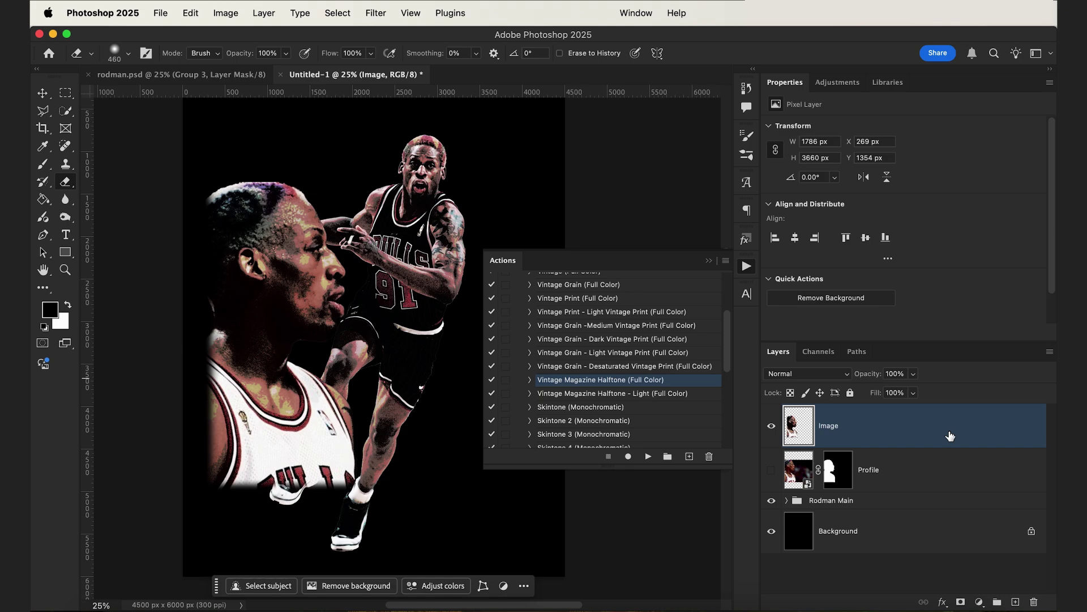
# Group the Image and Profile layers as "Rodman Profile" and place the group beneath Rodman Main in the layer stack
pyautogui.keyDown('shift'); pyautogui.click(939, 481); pyautogui.keyUp('shift')
pyautogui.click(997, 603)
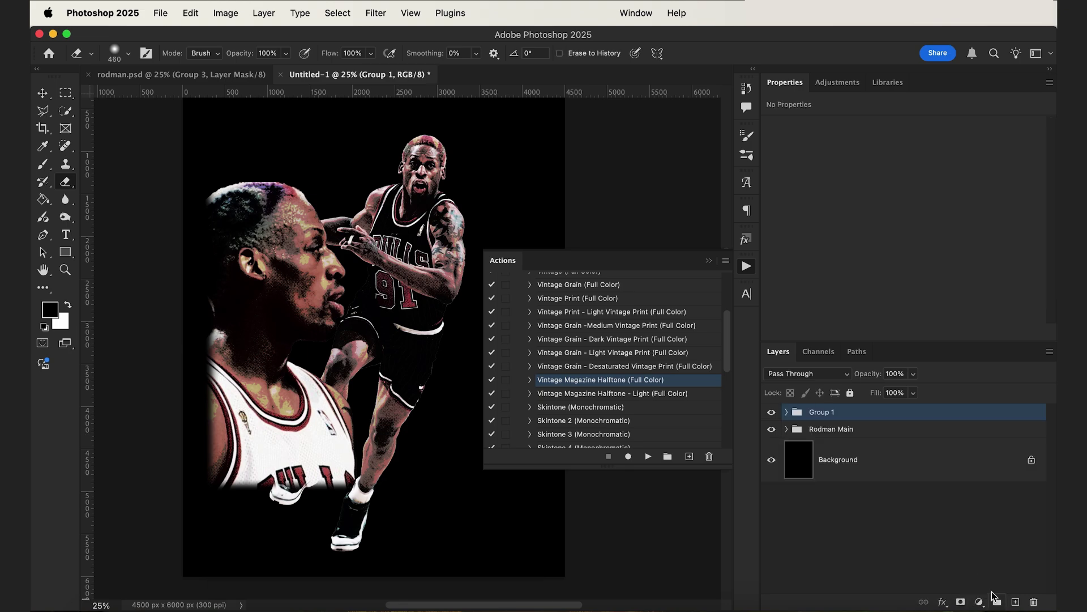
pyautogui.doubleClick(823, 411)
pyautogui.write('Rodman Profile')
pyautogui.press('Return')
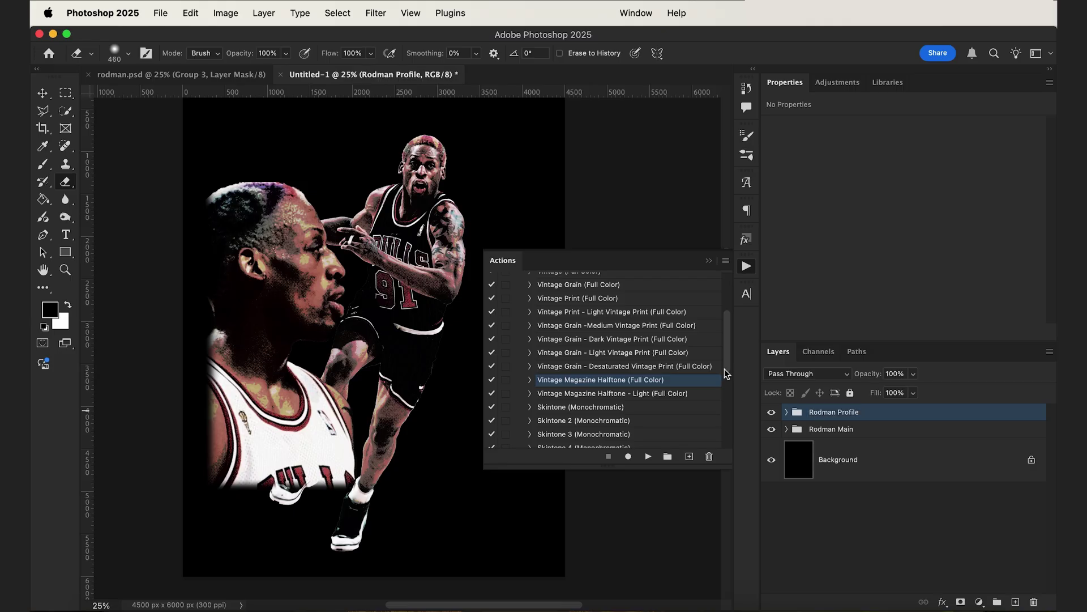
pyautogui.moveTo(898, 418); pyautogui.dragTo(885, 449)
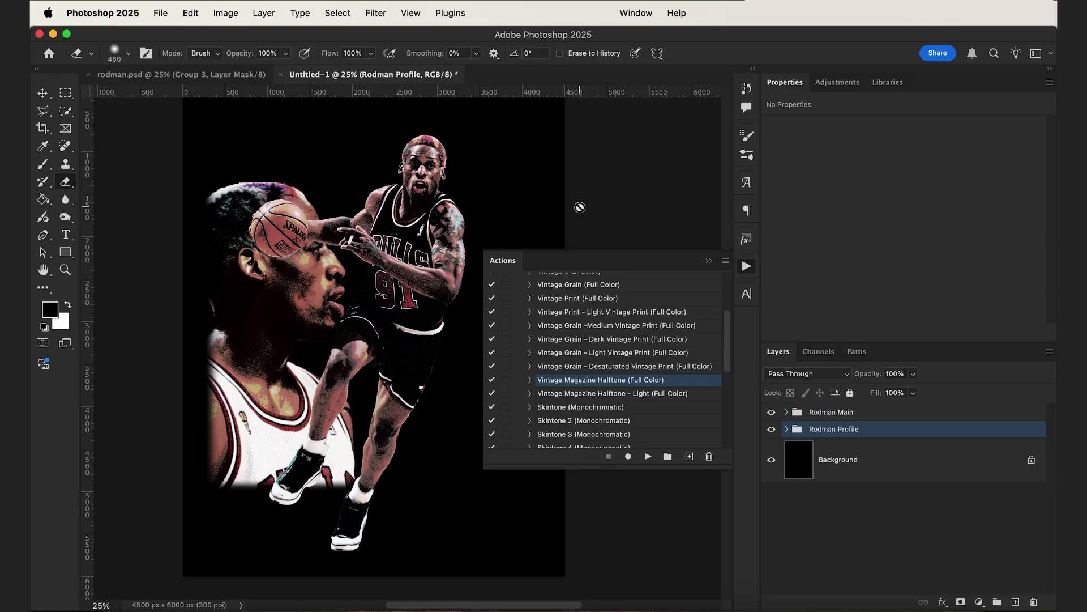
# Move the Rodman Main group right and slightly up with Free Transform to about X 2953 px, Y 2685 px
pyautogui.click(754, 267)
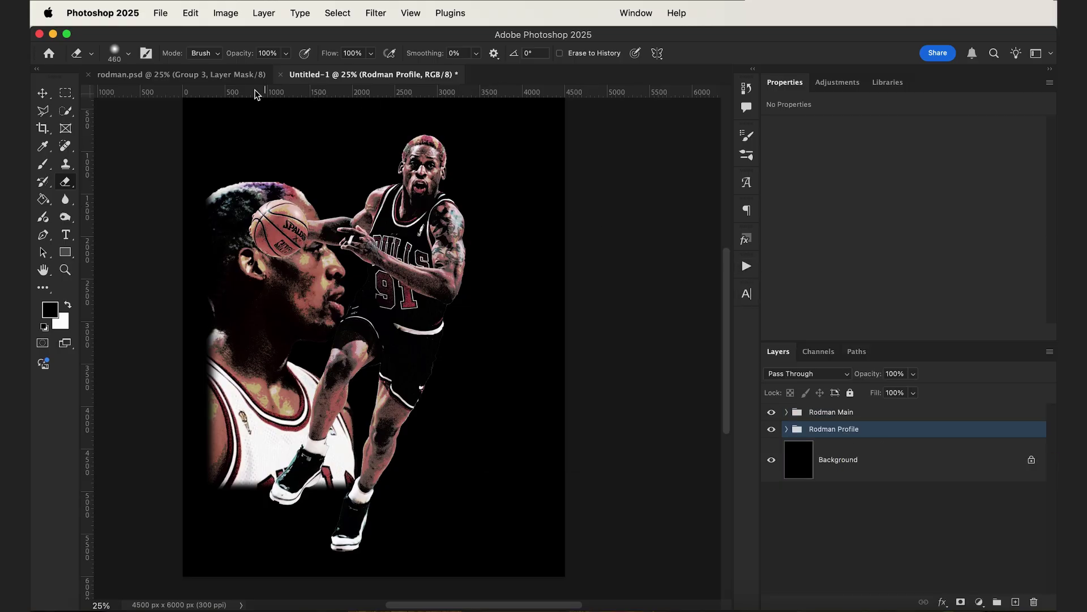
pyautogui.click(41, 94)
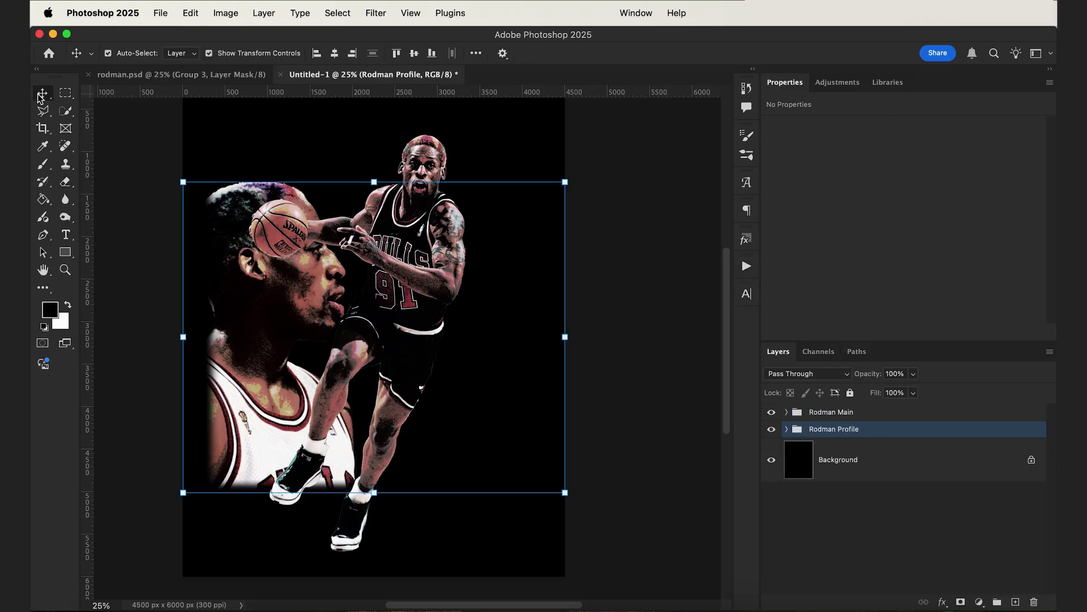
pyautogui.click(889, 413)
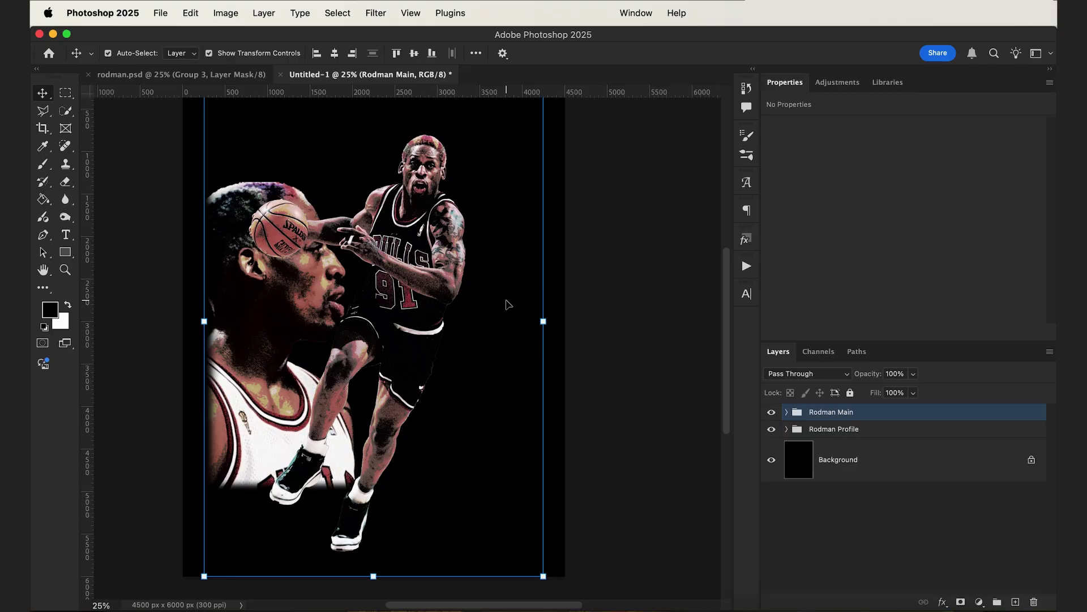
pyautogui.press('super+t')
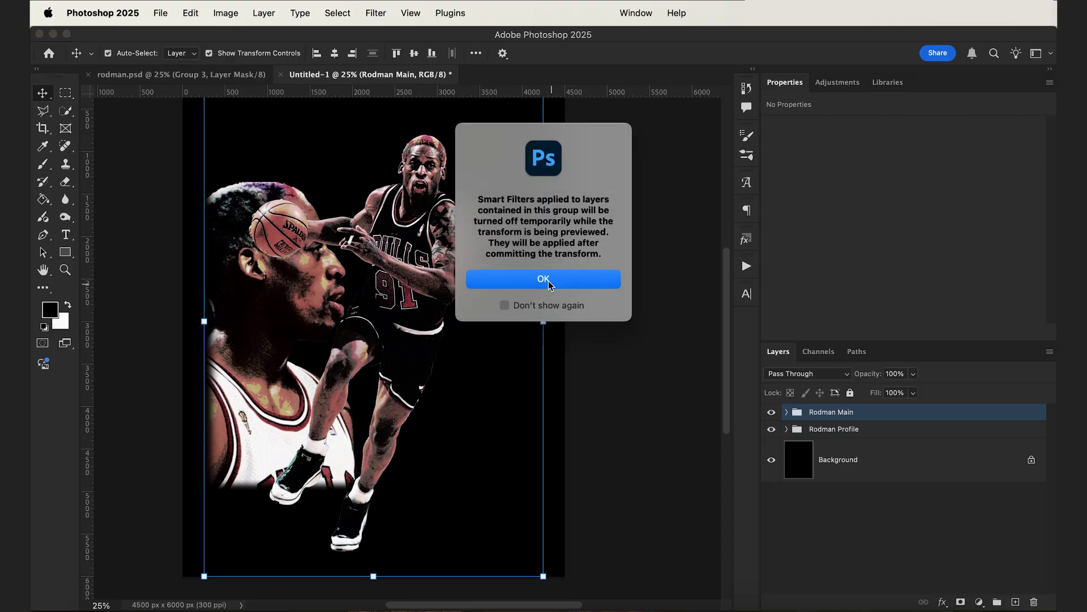
pyautogui.click(546, 279)
pyautogui.moveTo(407, 236); pyautogui.dragTo(455, 212)
pyautogui.scroll(2, 543, 261)
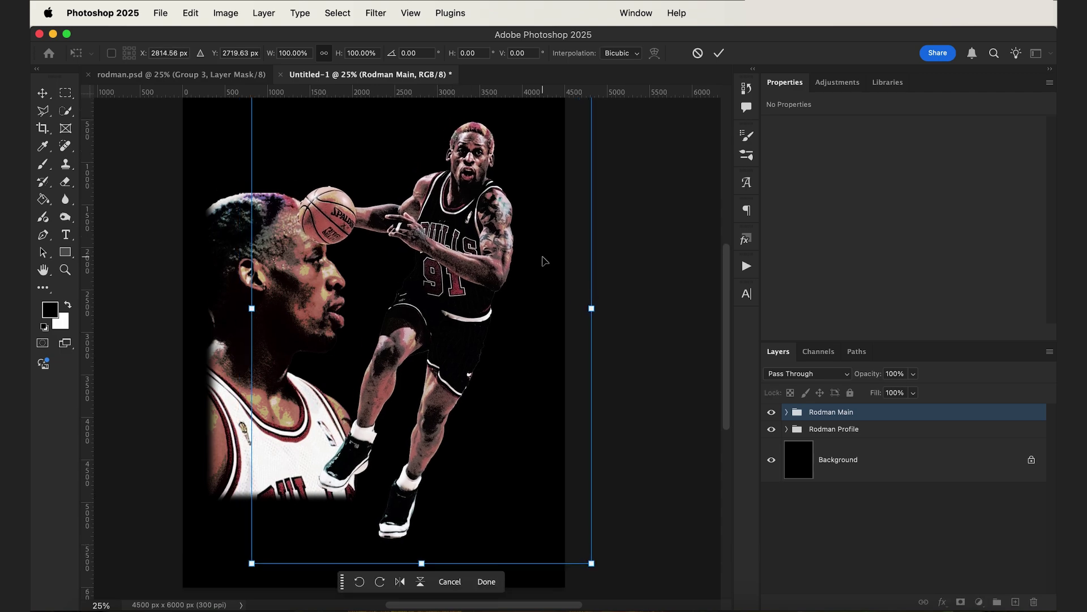
pyautogui.moveTo(501, 262); pyautogui.dragTo(513, 258)
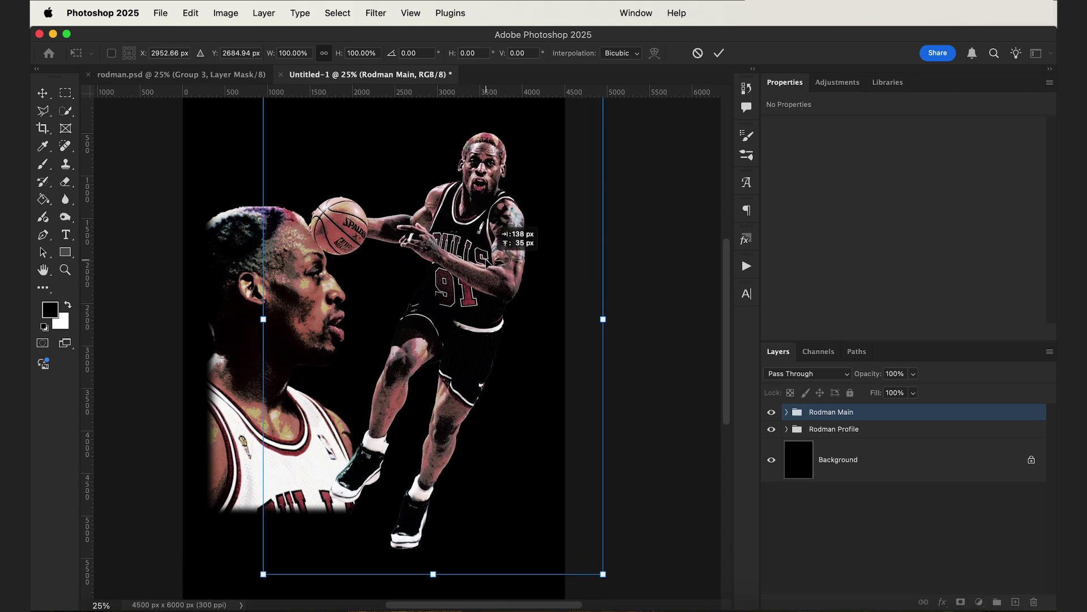
pyautogui.press('Return')
# Move the Rodman Profile group down and right with Free Transform so the head sits under the basketball
pyautogui.click(849, 429)
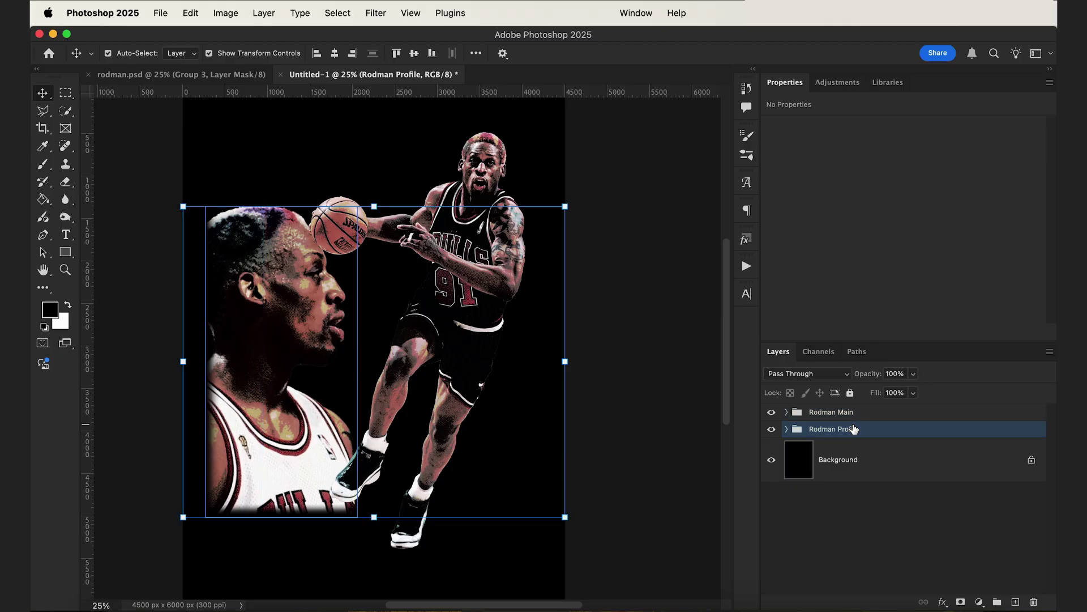
pyautogui.hotkey('ctrl', 't')
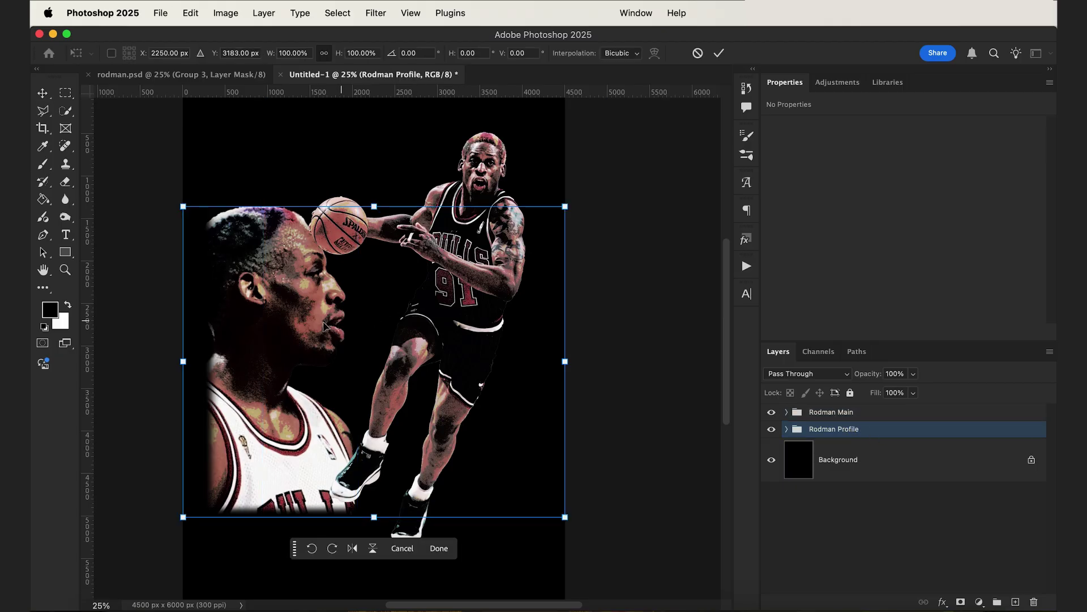
pyautogui.moveTo(284, 322); pyautogui.dragTo(304, 354)
pyautogui.press('Return')
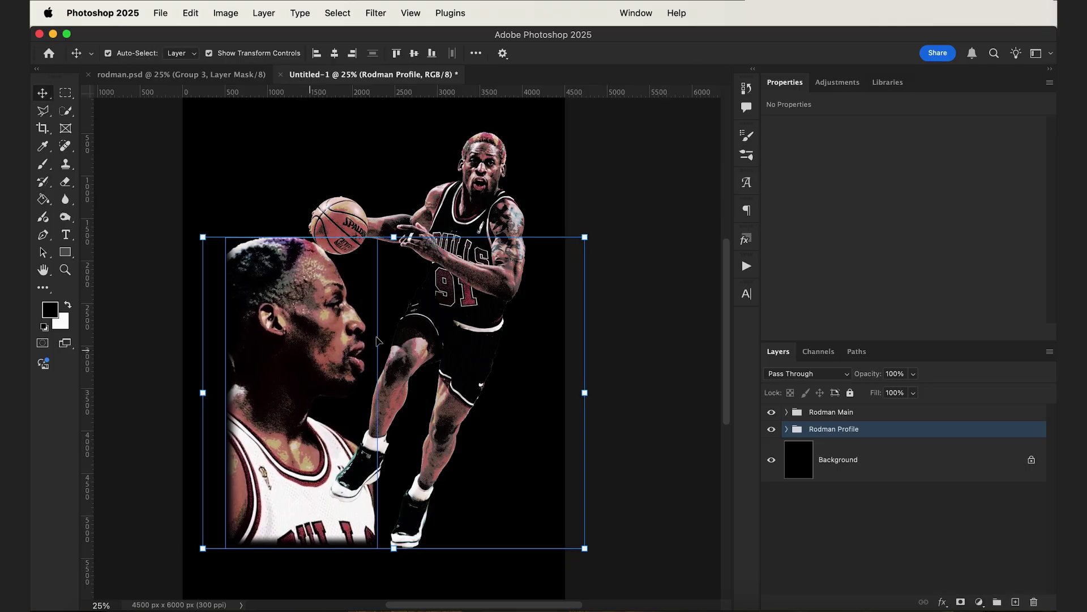
pyautogui.click(668, 352)
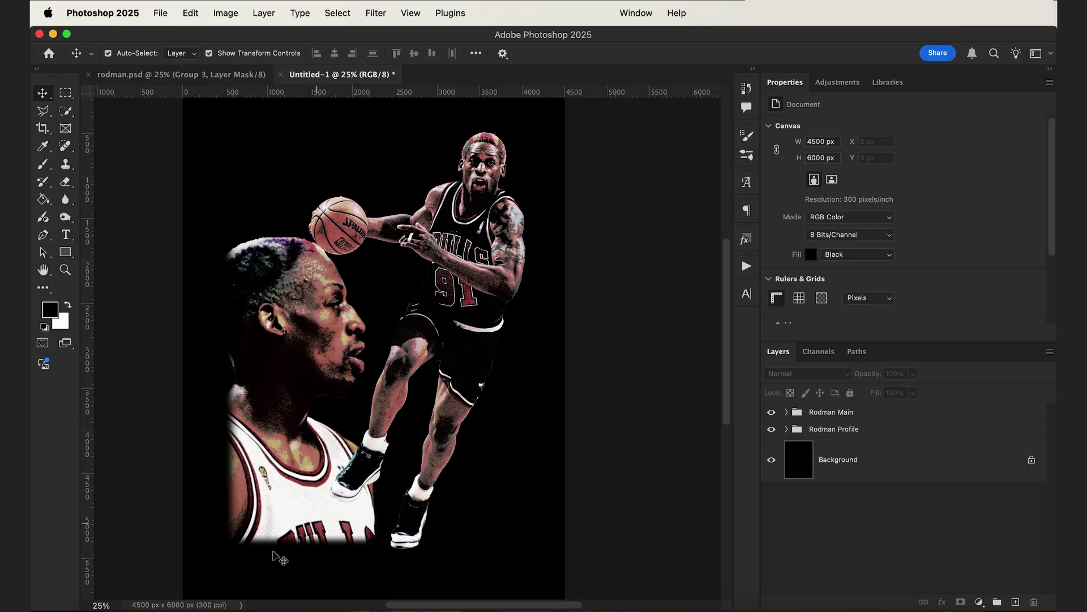
# Place BG.png from the Rodman Tut folder in the design and shift it up to Y 249 px across the full canvas width
pyautogui.click(113, 607)
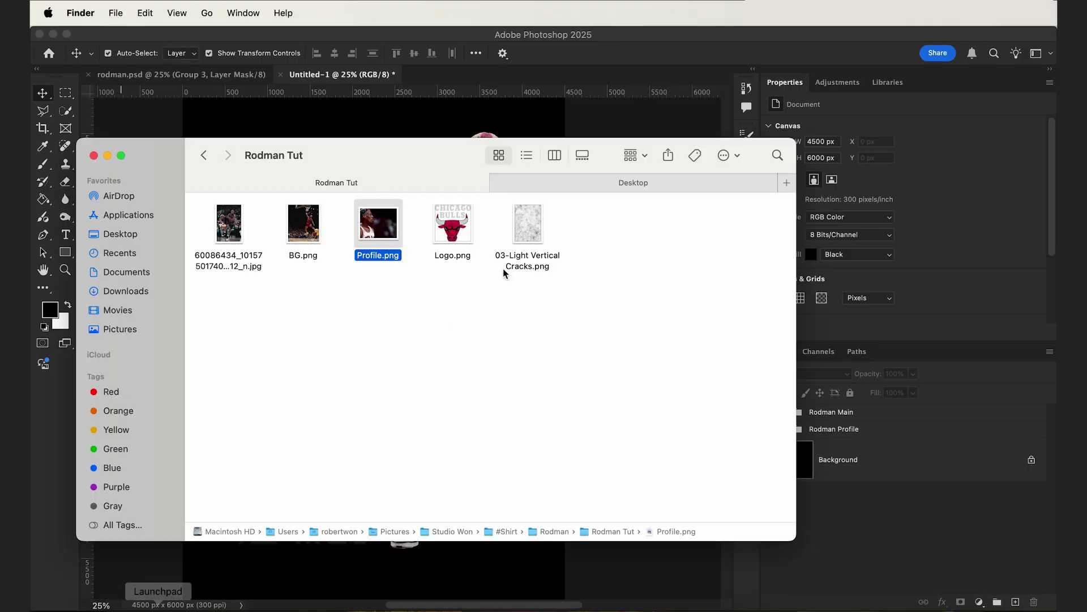
pyautogui.moveTo(304, 224); pyautogui.dragTo(375, 122)
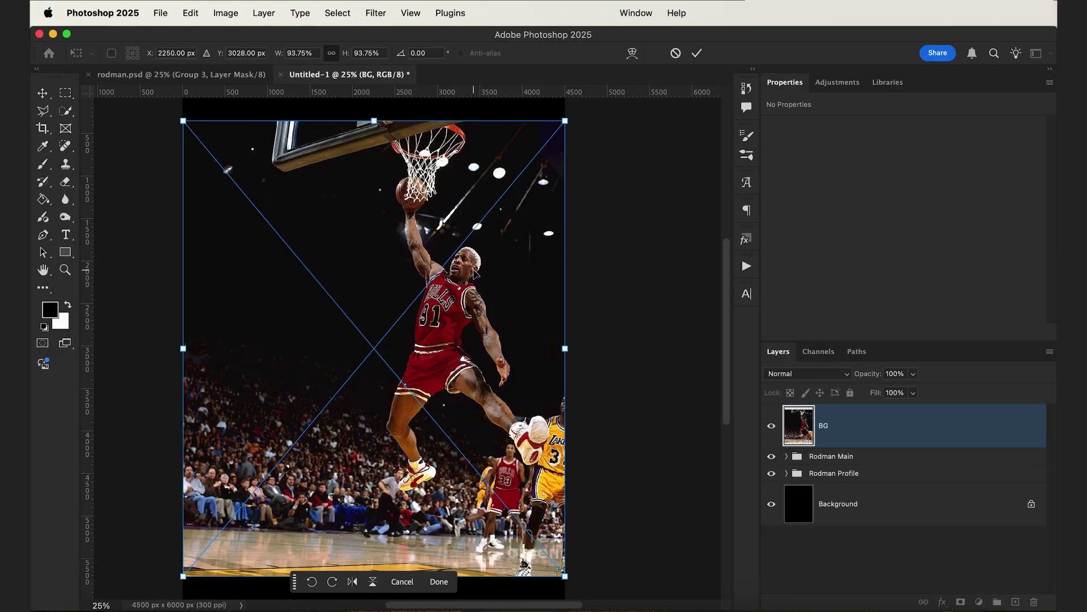
pyautogui.moveTo(466, 328); pyautogui.dragTo(466, 319)
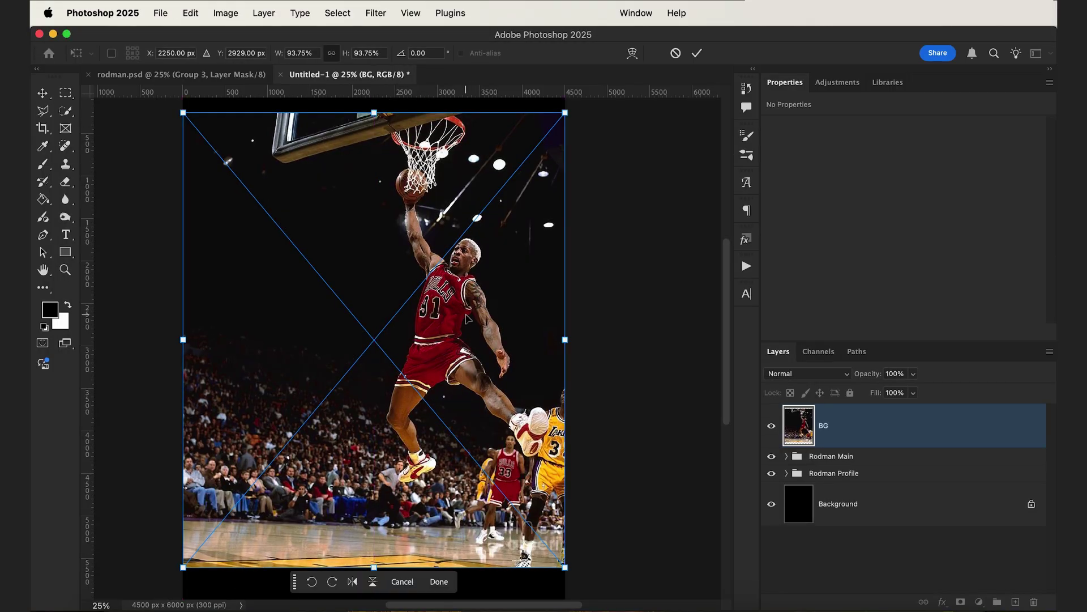
pyautogui.press('Return')
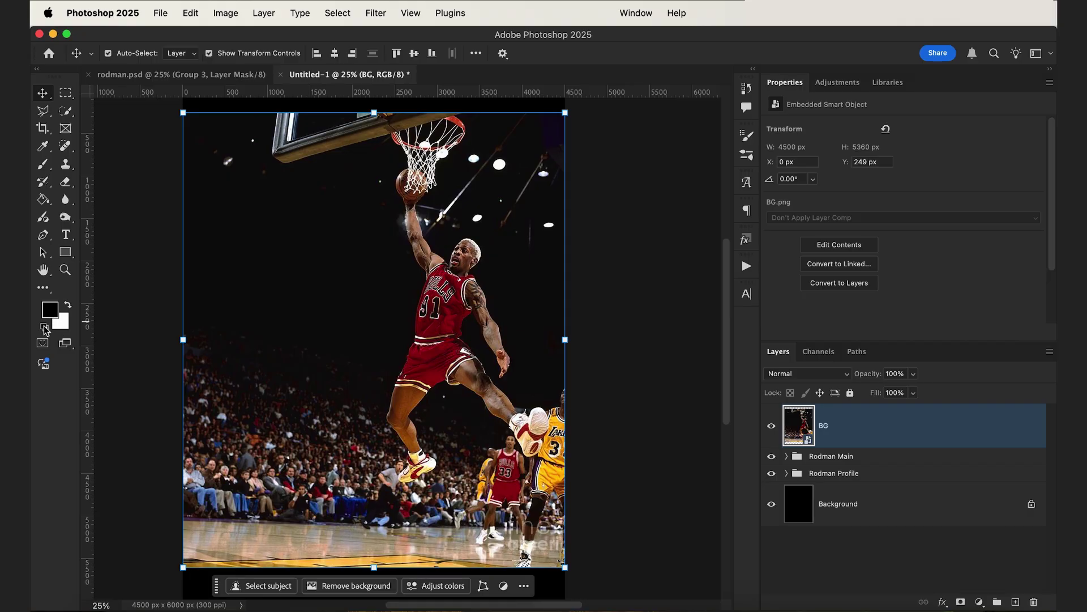
# Open the Filter Gallery on the BG layer and delete the Torn Edges and Halftone Pattern effects, leaving only Grain
pyautogui.click(376, 14)
pyautogui.click(410, 145)
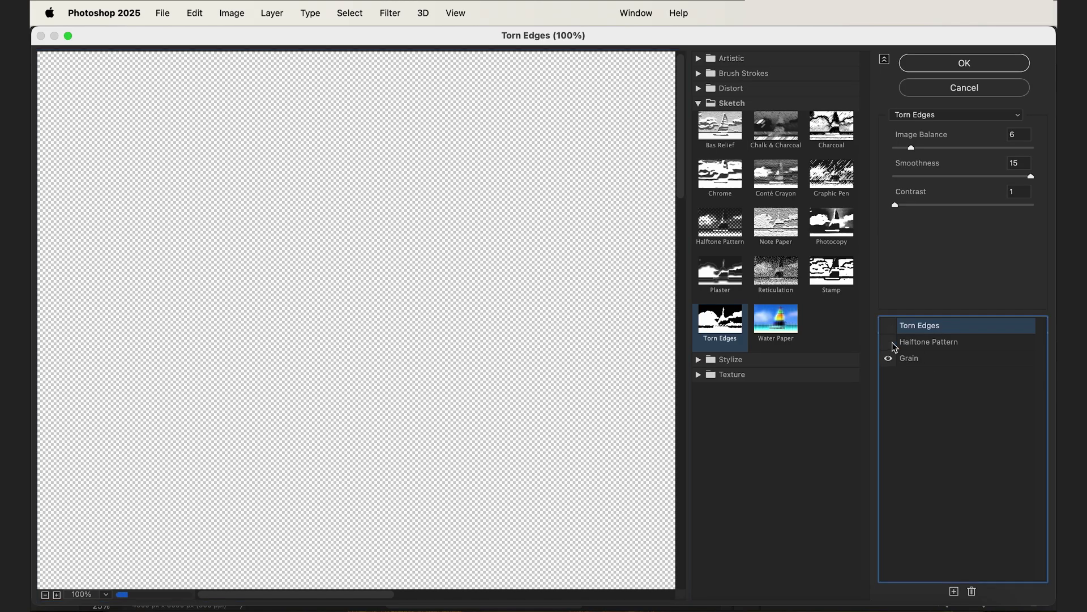
pyautogui.click(898, 355)
pyautogui.click(955, 332)
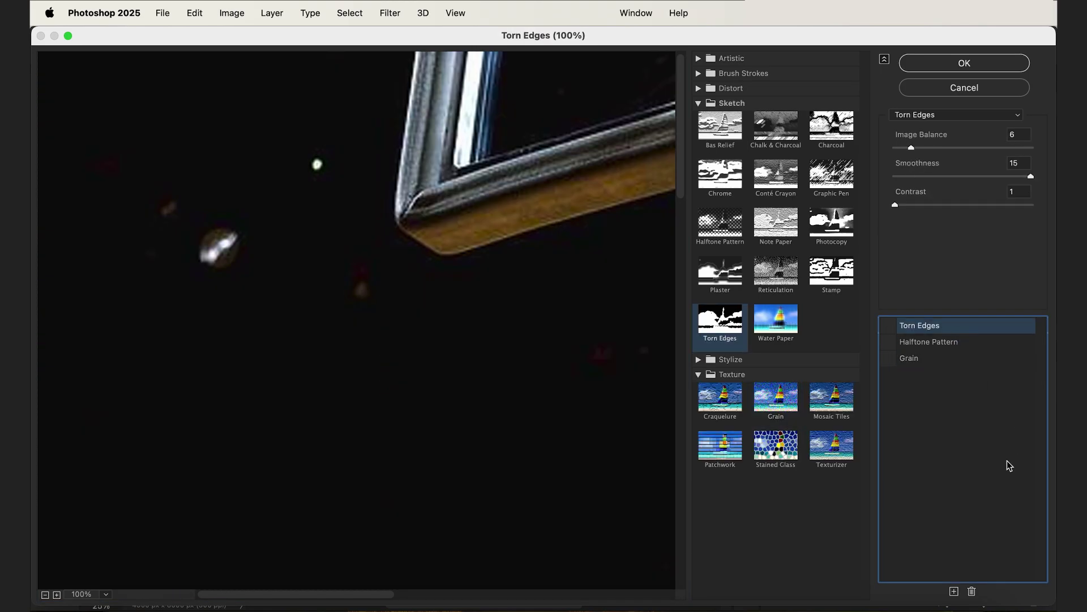
pyautogui.click(971, 591)
pyautogui.click(972, 591)
pyautogui.click(888, 325)
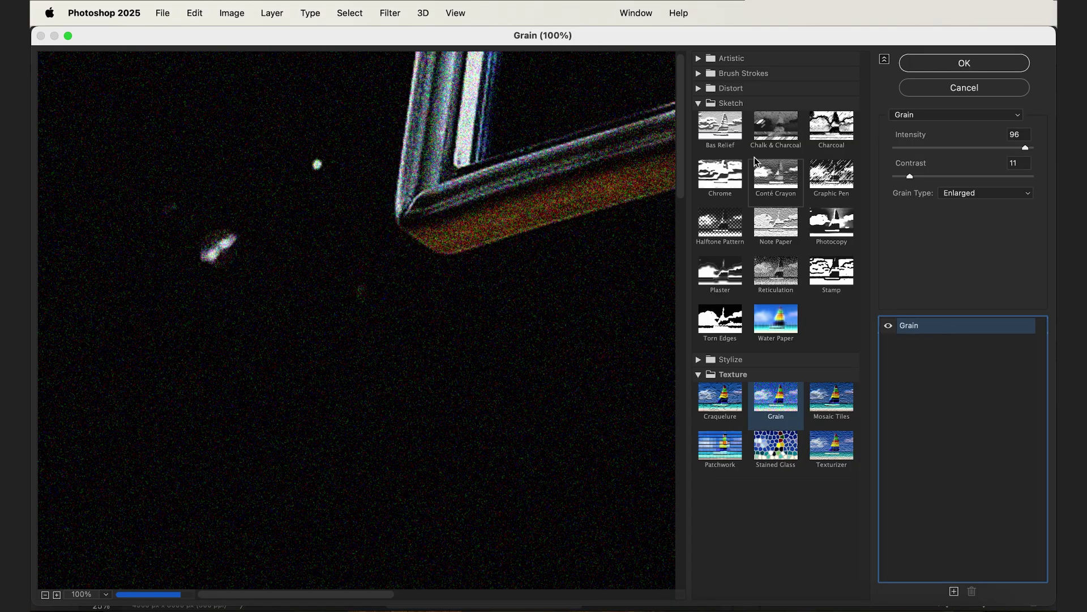
# Replace the Grain effect with Reticulation at Density 12, Foreground Level 40 and Background Level 5, previewing the whole image
pyautogui.click(700, 105)
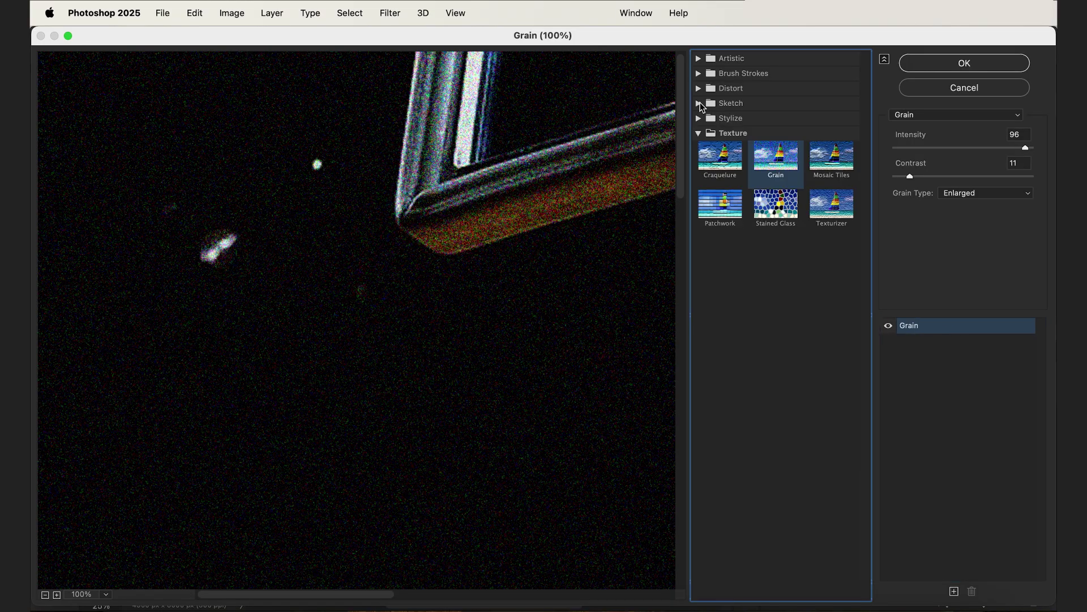
pyautogui.click(700, 105)
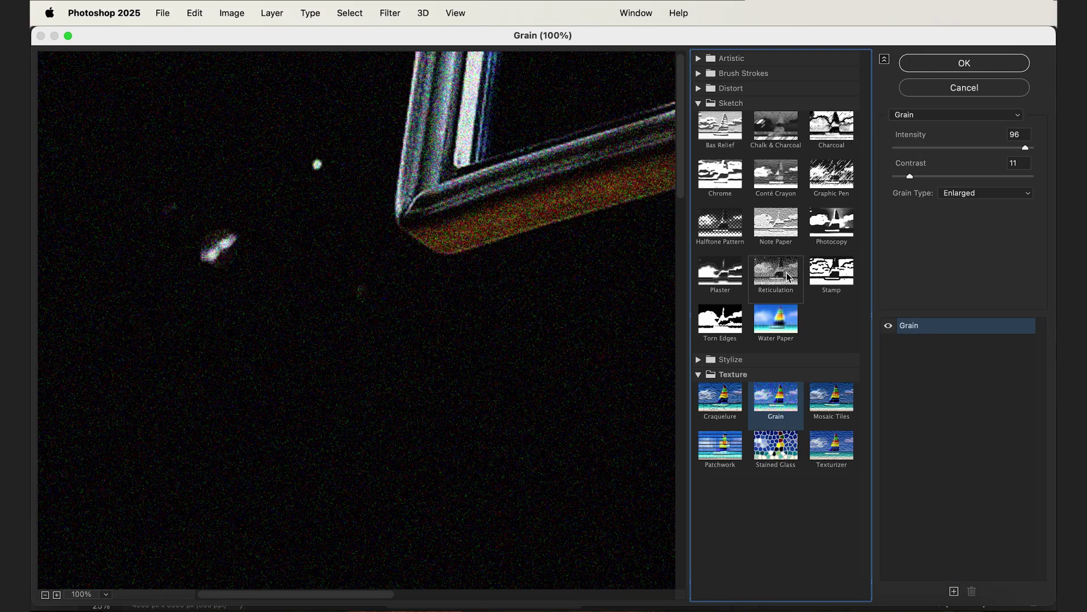
pyautogui.click(789, 277)
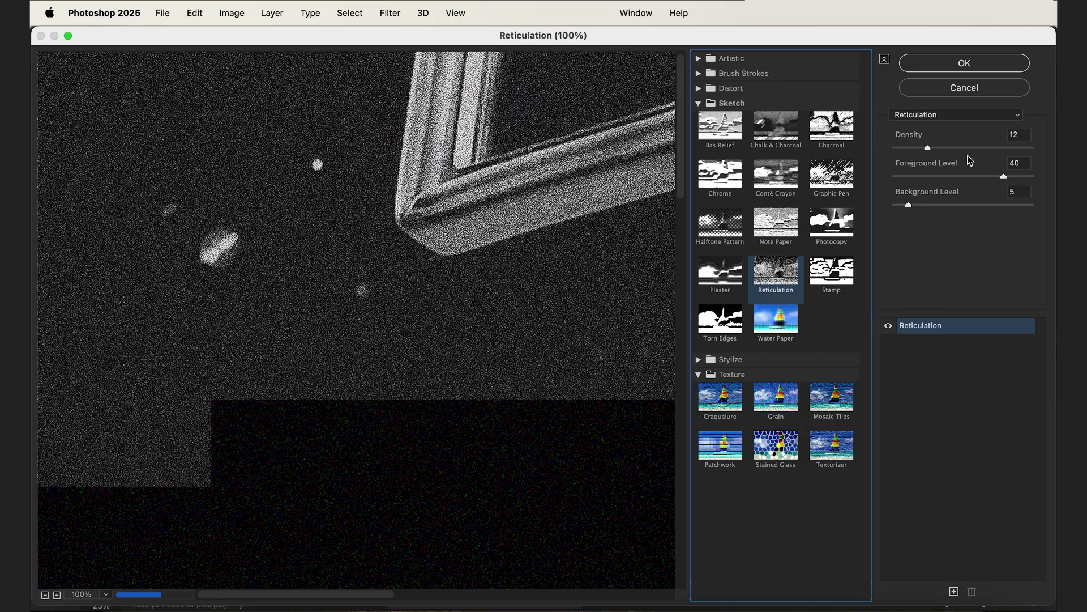
pyautogui.click(45, 594)
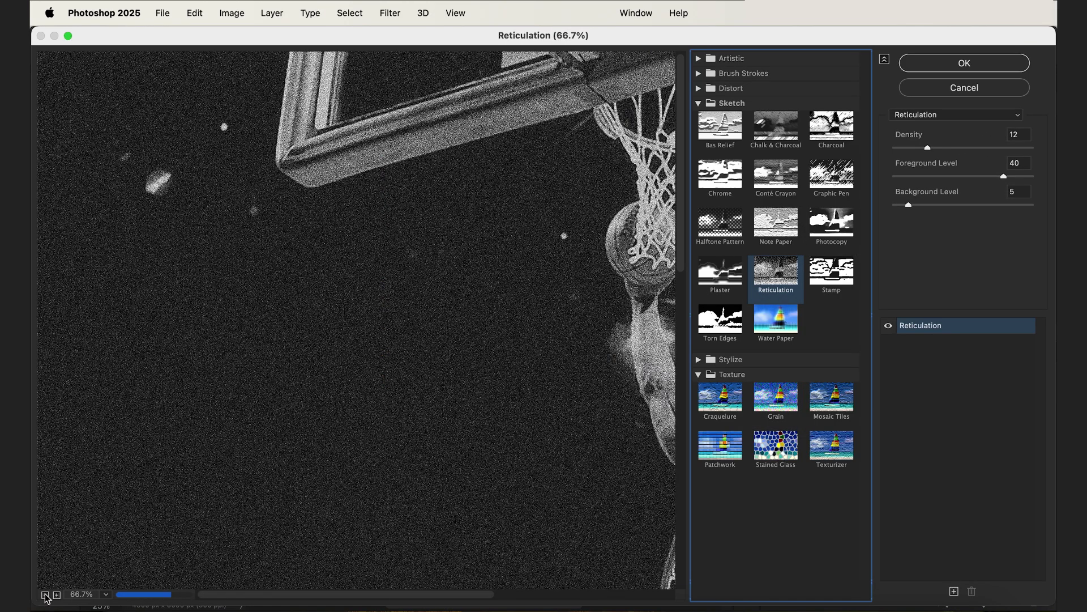
pyautogui.click(45, 594)
pyautogui.click(44, 594)
pyautogui.click(45, 594)
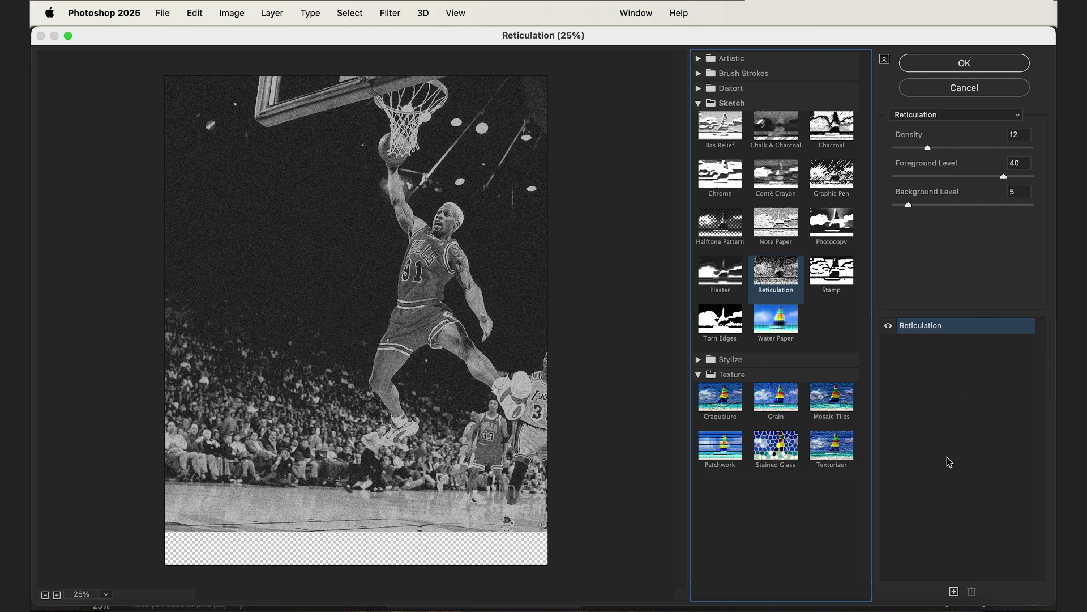
# Stack a second Reticulation and a Torn Edges effect with Image Balance 25, Smoothness 11 and Contrast 17, and apply the Filter Gallery
pyautogui.click(954, 590)
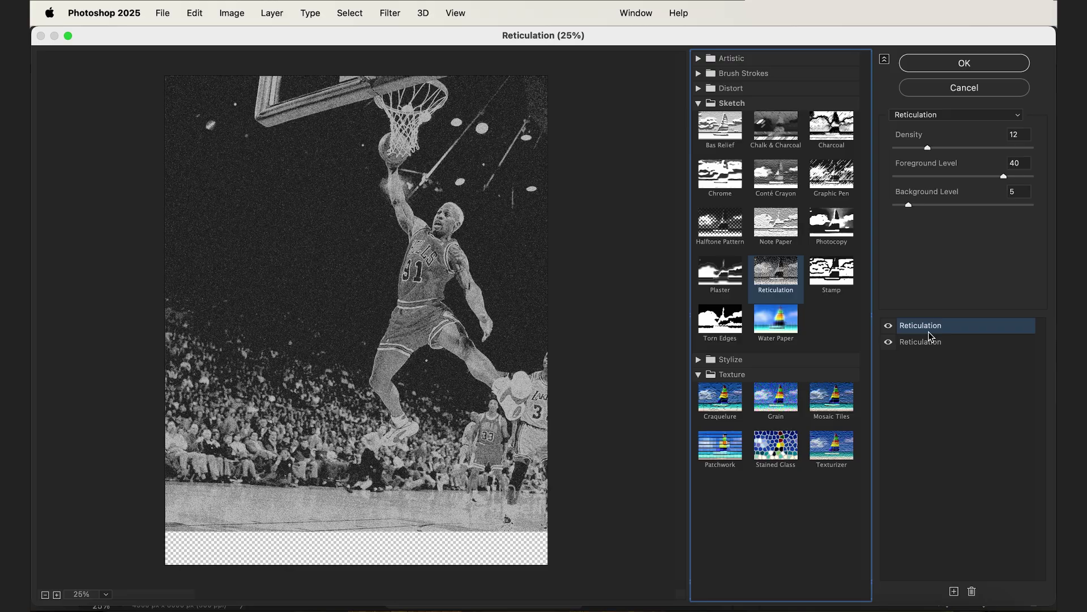
pyautogui.click(954, 590)
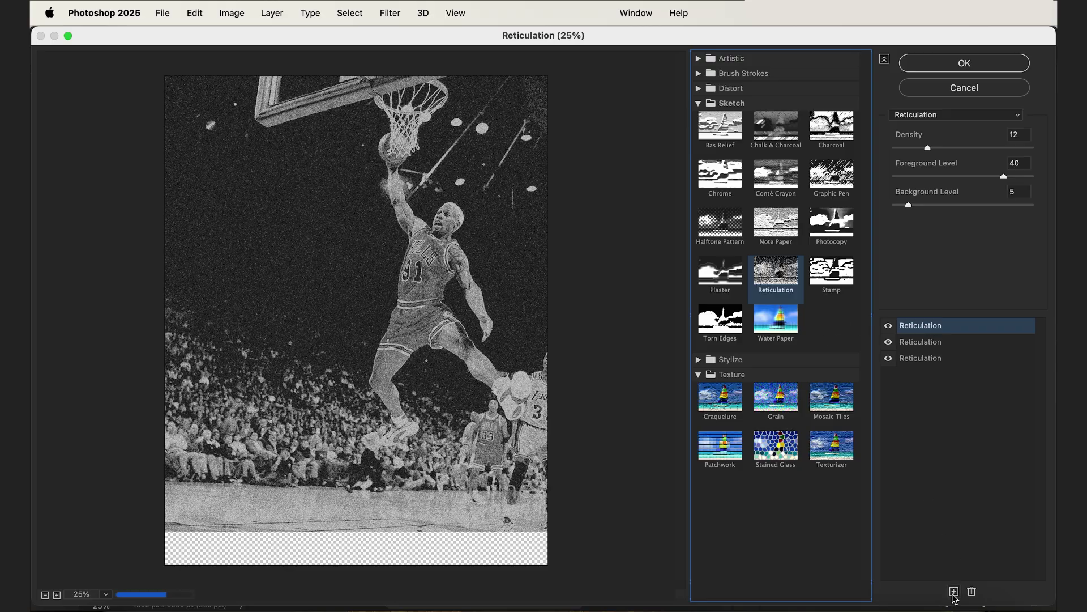
pyautogui.click(729, 329)
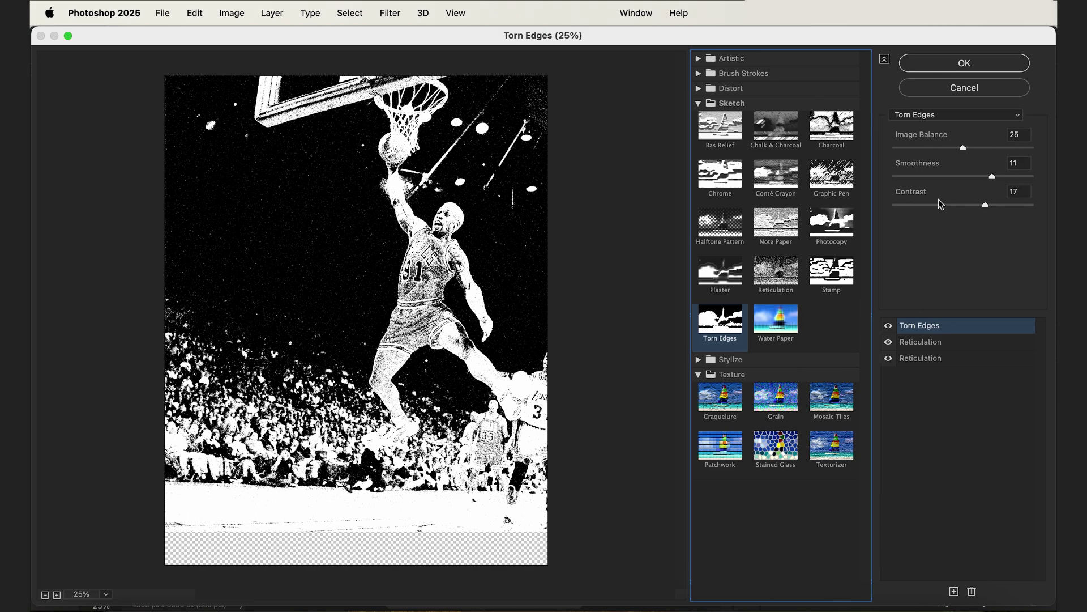
pyautogui.click(983, 65)
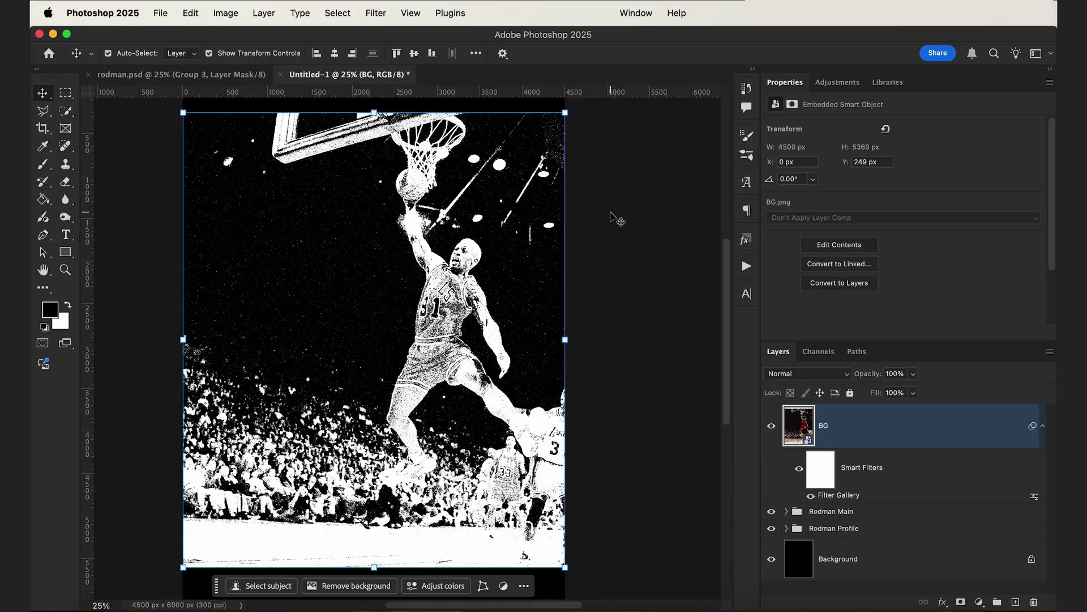
# Rasterize the filtered BG layer and activate the Eraser with the 460 px brush at 14% hardness
pyautogui.rightClick(880, 428)
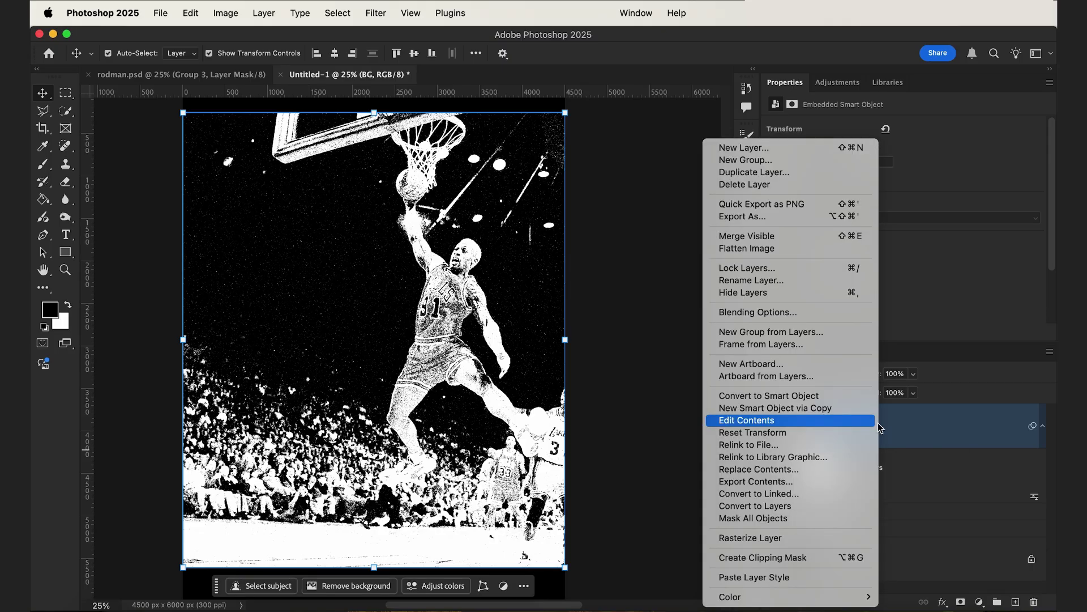
pyautogui.click(818, 539)
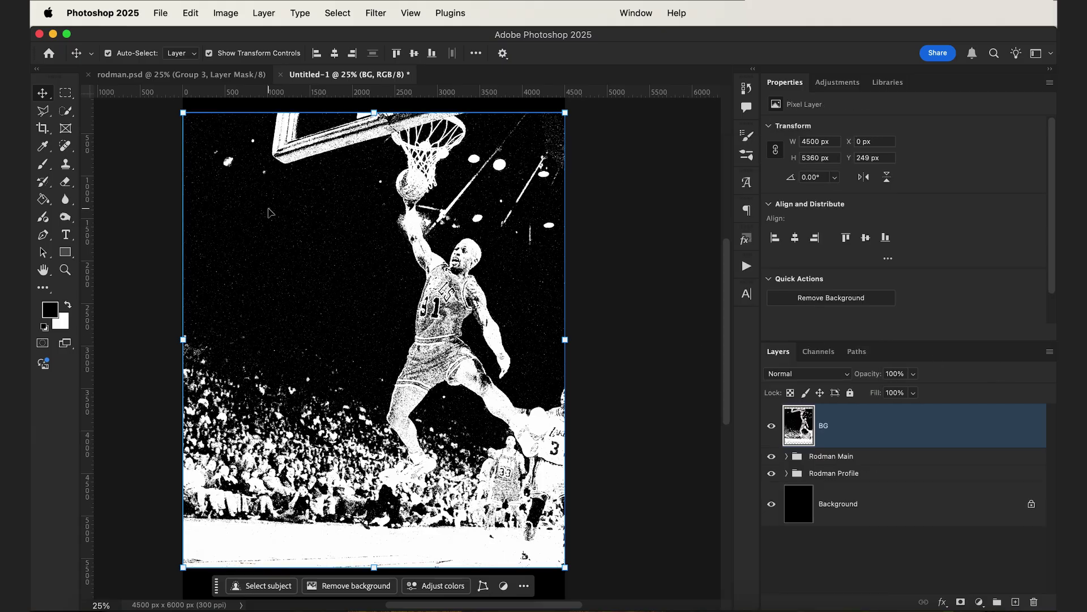
pyautogui.click(67, 182)
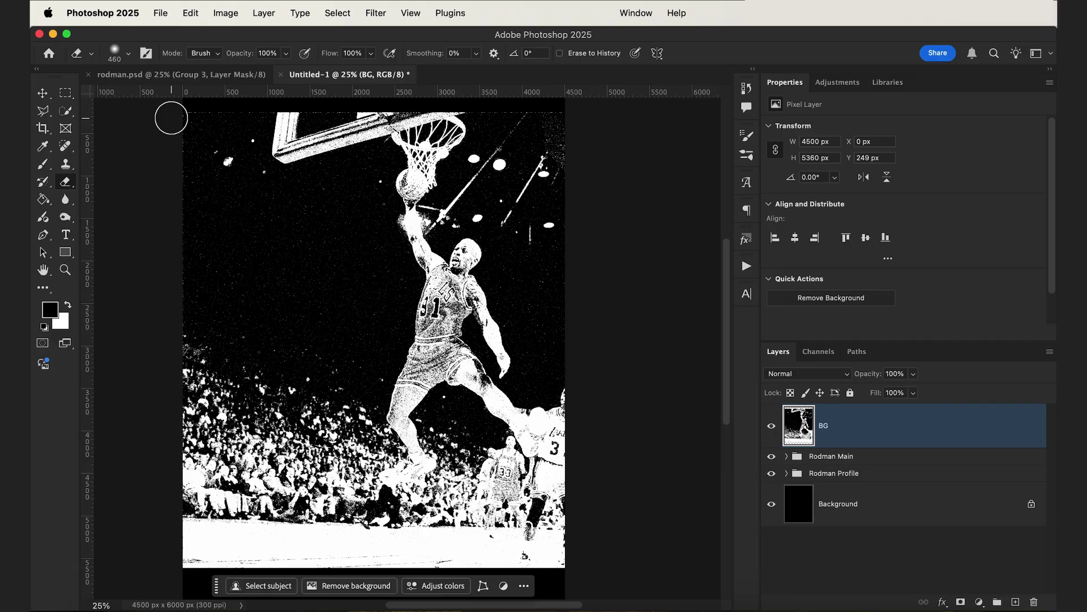
pyautogui.click(114, 54)
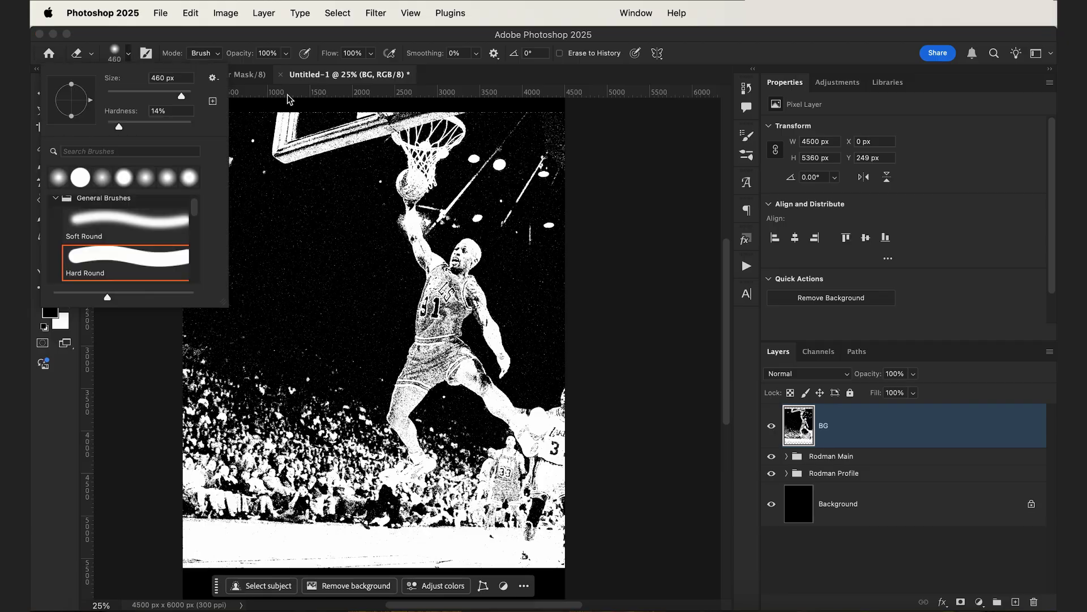
pyautogui.click(129, 53)
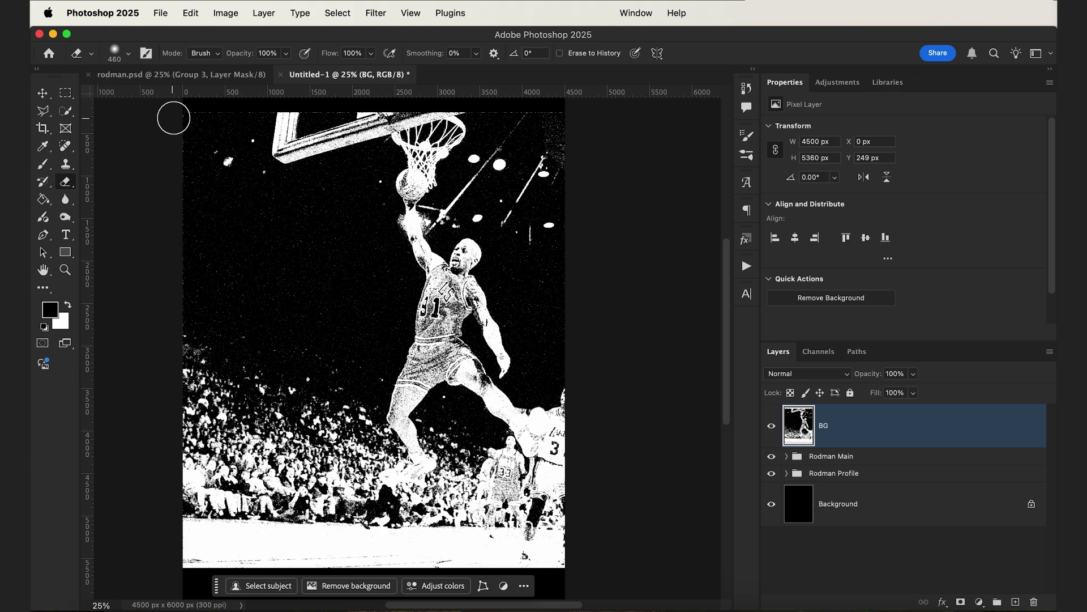
# Erase the hard outer edges of the BG layer on all four sides with the 460 px Eraser
pyautogui.moveTo(177, 137); pyautogui.dragTo(167, 572)
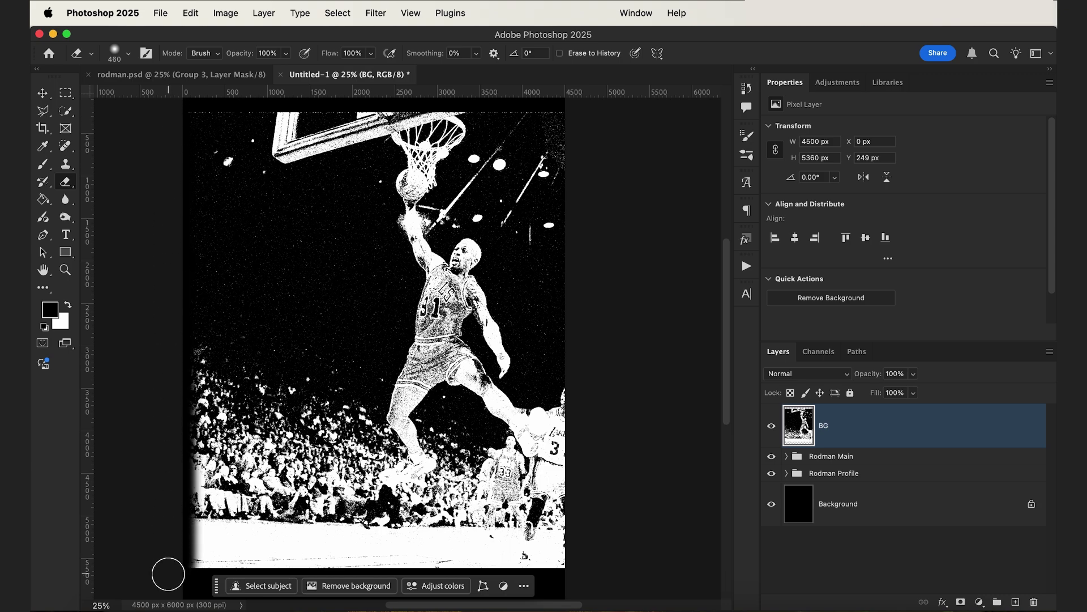
pyautogui.scroll(-2, 178, 529)
pyautogui.moveTo(189, 522)
pyautogui.mouseDown()
pyautogui.moveTo(189, 534)
pyautogui.moveTo(347, 555)
pyautogui.moveTo(576, 553)
pyautogui.moveTo(599, 306)
pyautogui.mouseUp()
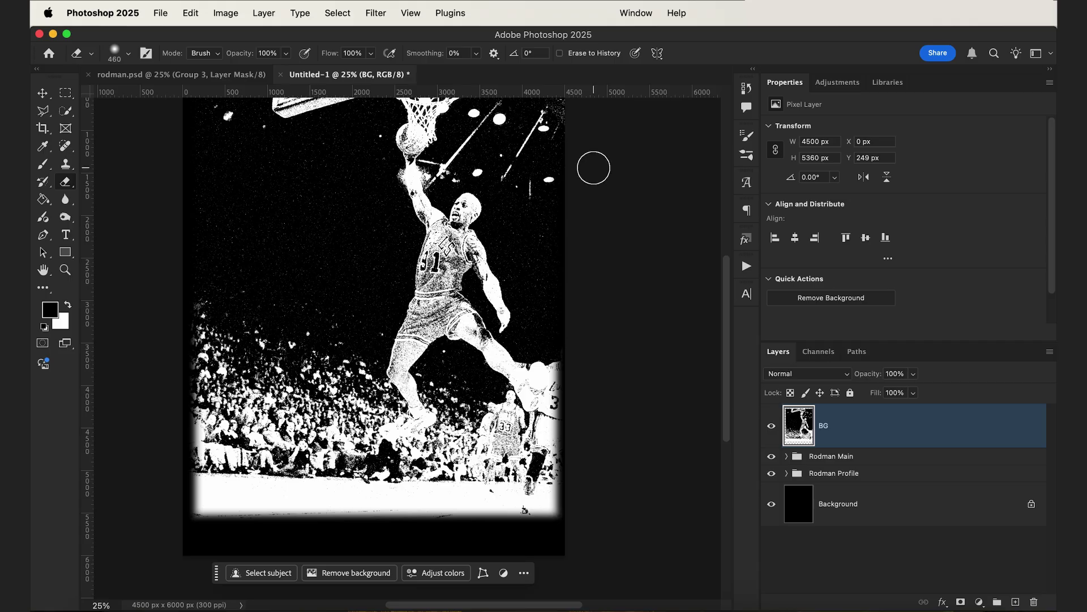
pyautogui.scroll(5, 578, 136)
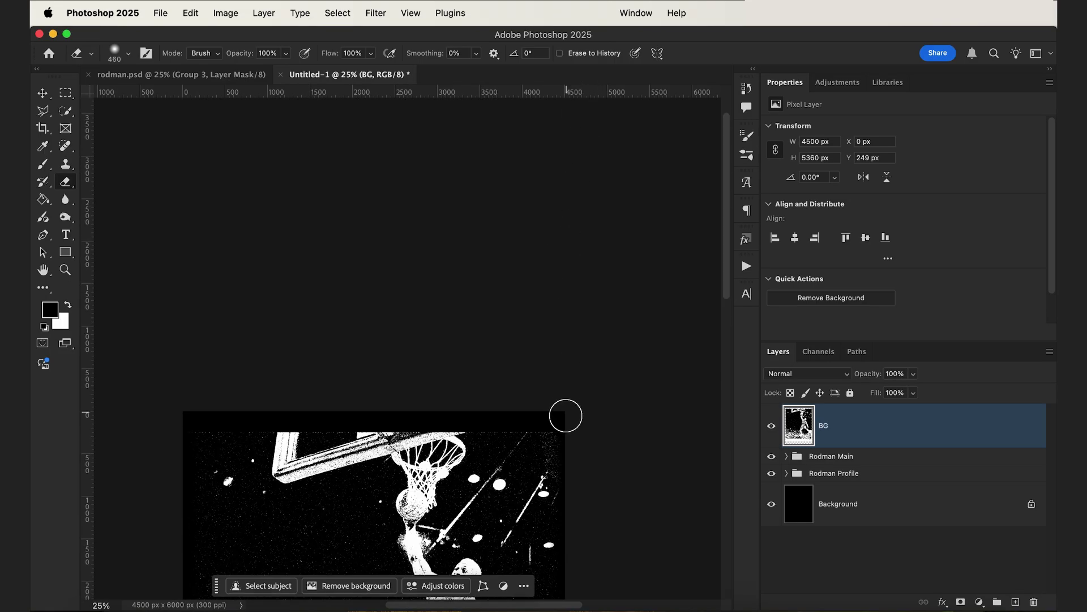
pyautogui.moveTo(531, 415)
pyautogui.mouseDown()
pyautogui.moveTo(359, 396)
pyautogui.moveTo(244, 398)
pyautogui.mouseUp()
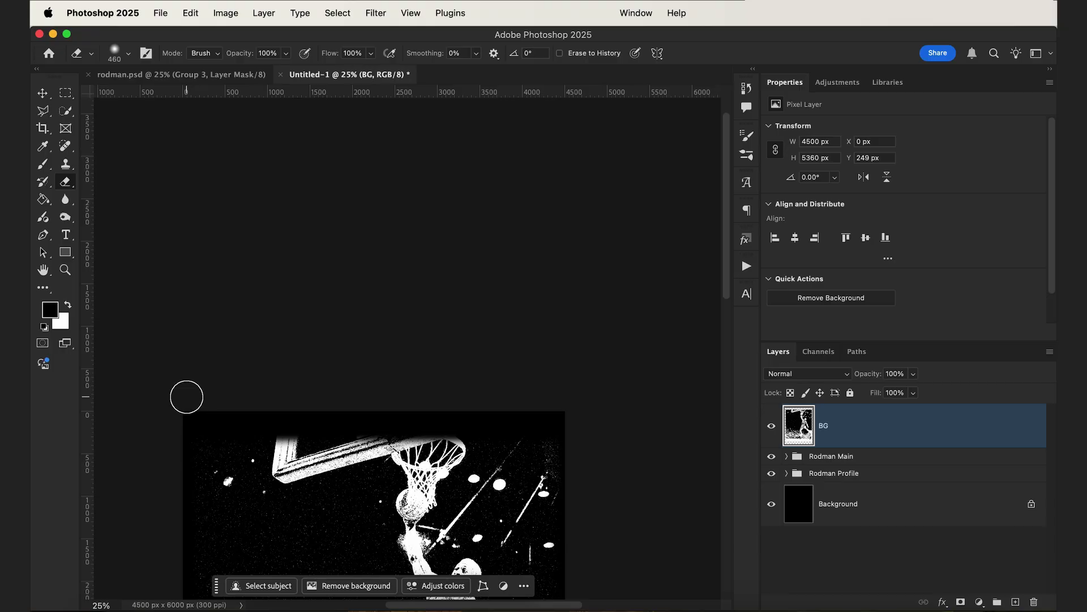
pyautogui.scroll(-5, 185, 396)
pyautogui.scroll(-2, 186, 397)
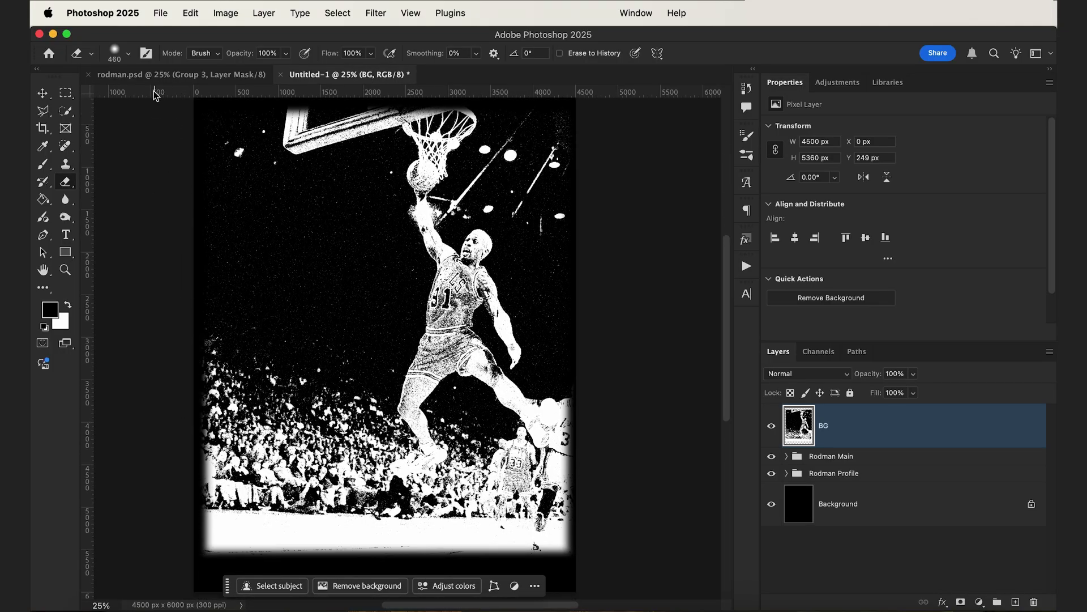
# Set the Eraser to 0% hardness and 1760 px, and try fading the right edge of the BG layer
pyautogui.click(128, 54)
pyautogui.moveTo(118, 127); pyautogui.dragTo(107, 126)
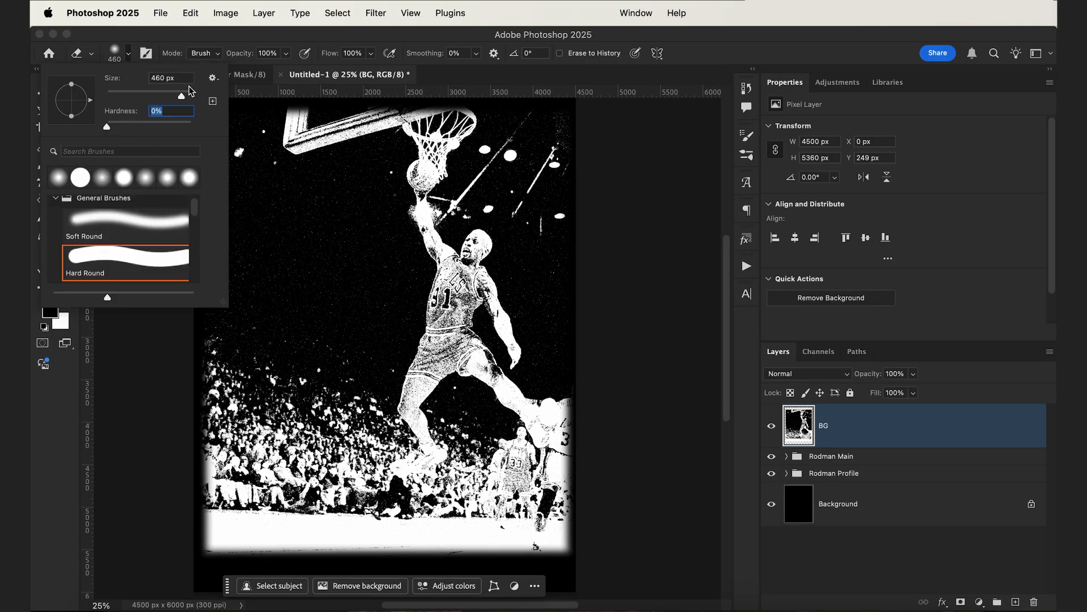
pyautogui.moveTo(182, 96); pyautogui.dragTo(185, 96)
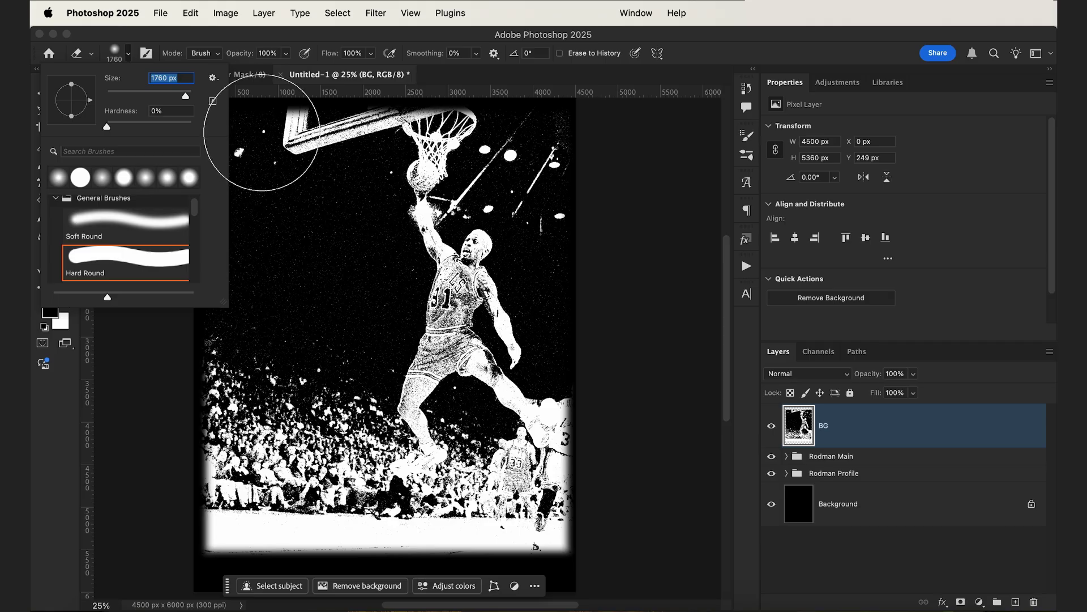
pyautogui.scroll(-2, 458, 243)
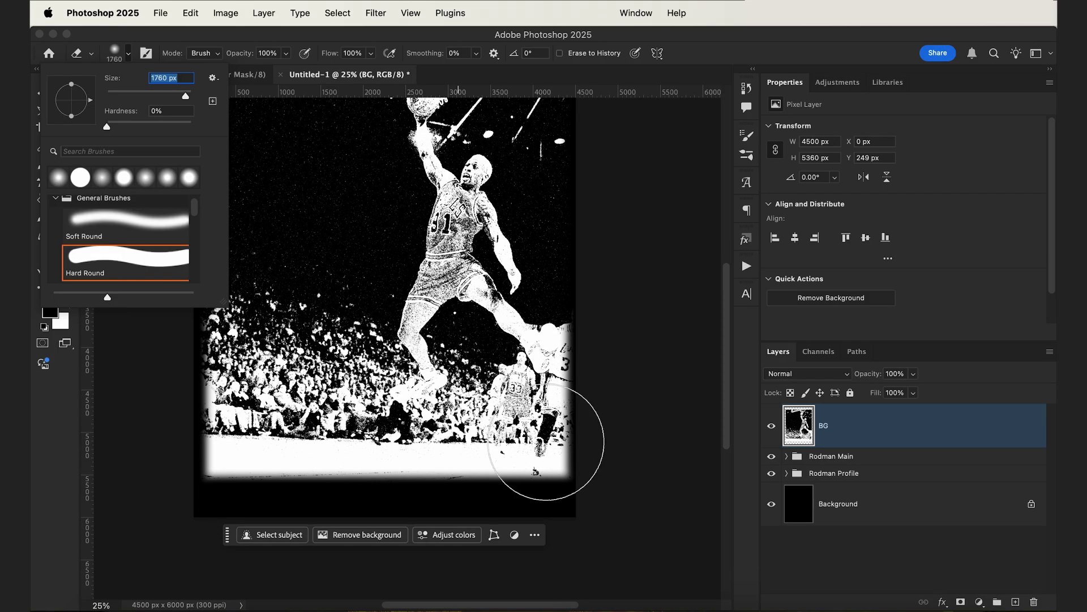
pyautogui.click(623, 467)
pyautogui.moveTo(619, 461)
pyautogui.mouseDown()
pyautogui.moveTo(636, 396)
pyautogui.moveTo(632, 173)
pyautogui.mouseUp()
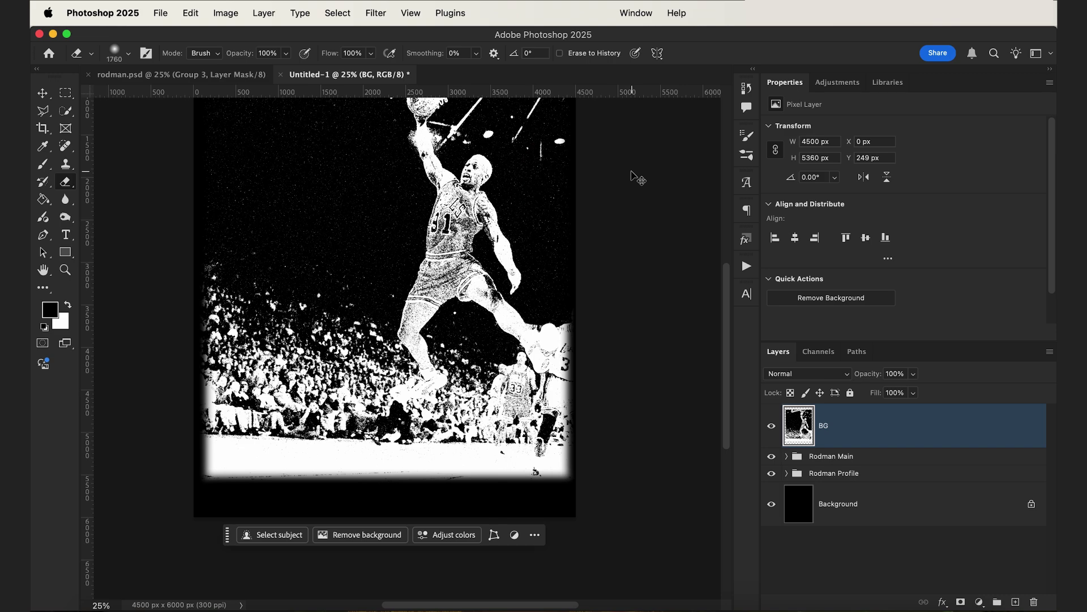
# Enlarge the Eraser to 2120 px and try fading the right side of the BG layer with it
pyautogui.click(113, 50)
pyautogui.write('2840')
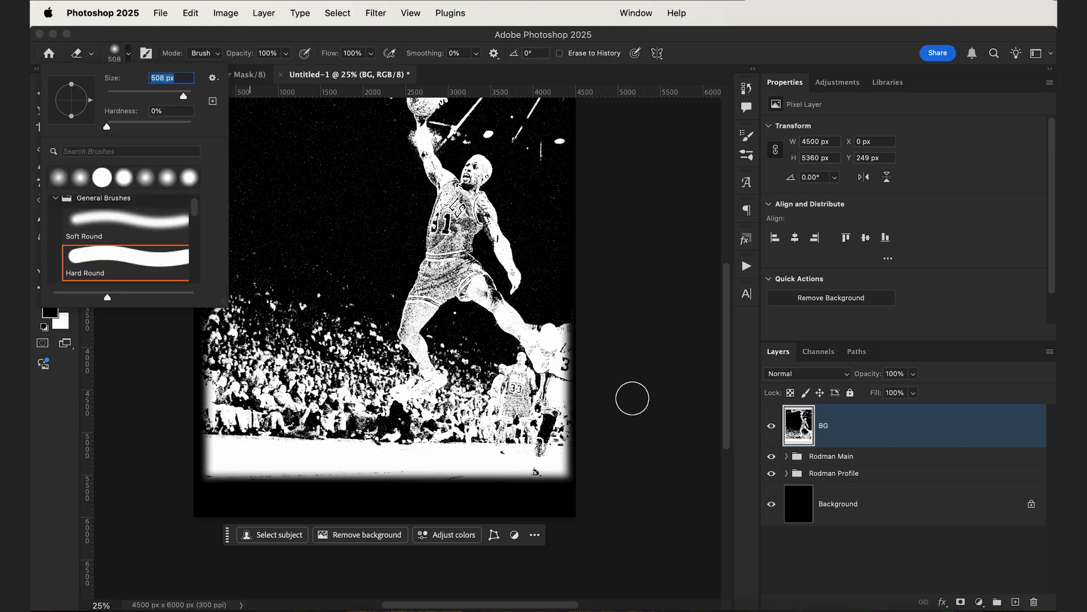
pyautogui.press('Return')
pyautogui.click(134, 54)
pyautogui.press('Return')
pyautogui.scroll(3, 651, 141)
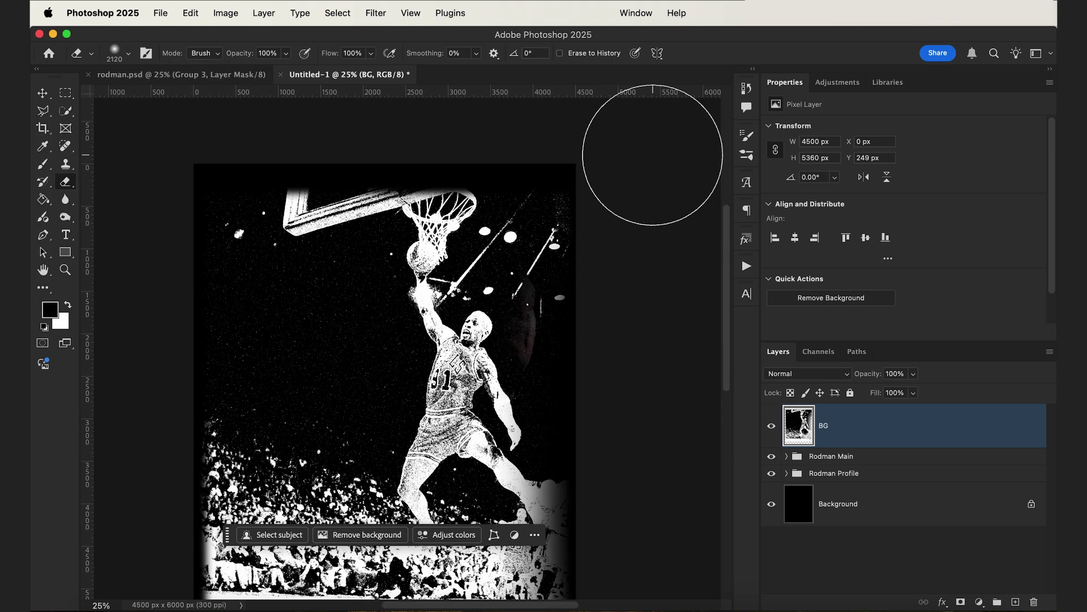
# Set the Eraser size to 1000 px and fade the right edge of the BG layer down to its lower corner
pyautogui.click(128, 53)
pyautogui.write('1000')
pyautogui.press('Return')
pyautogui.moveTo(602, 483); pyautogui.dragTo(602, 561)
pyautogui.scroll(-10, 617, 270)
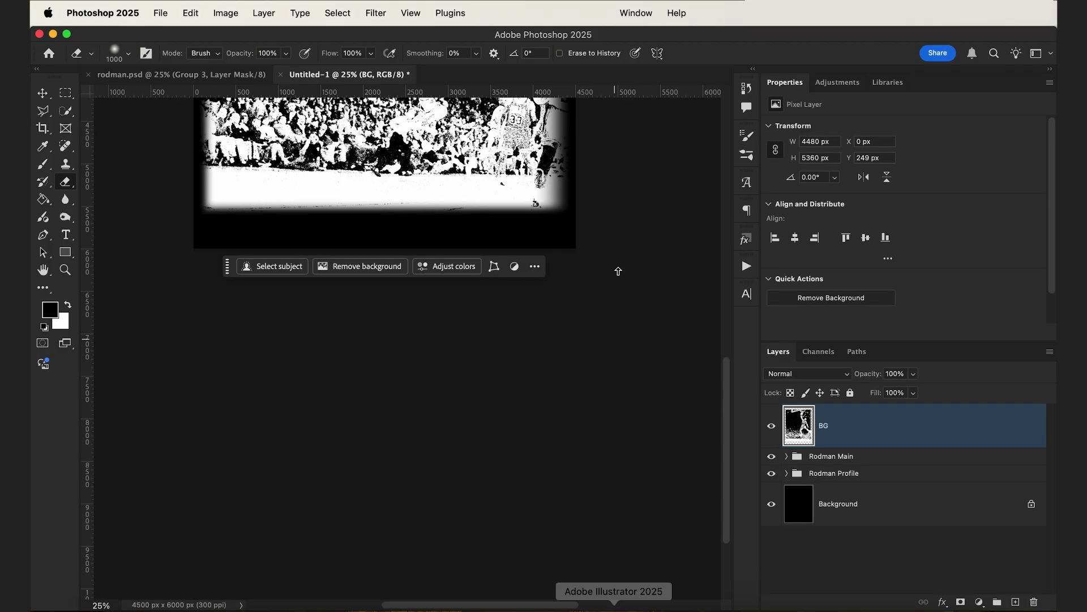
# Fade the left and bottom edges of the BG layer softly into black with the 1000 px Eraser
pyautogui.scroll(1, 572, 291)
pyautogui.scroll(2, 454, 226)
pyautogui.scroll(5, 381, 138)
pyautogui.hscroll(-3, 351, 170)
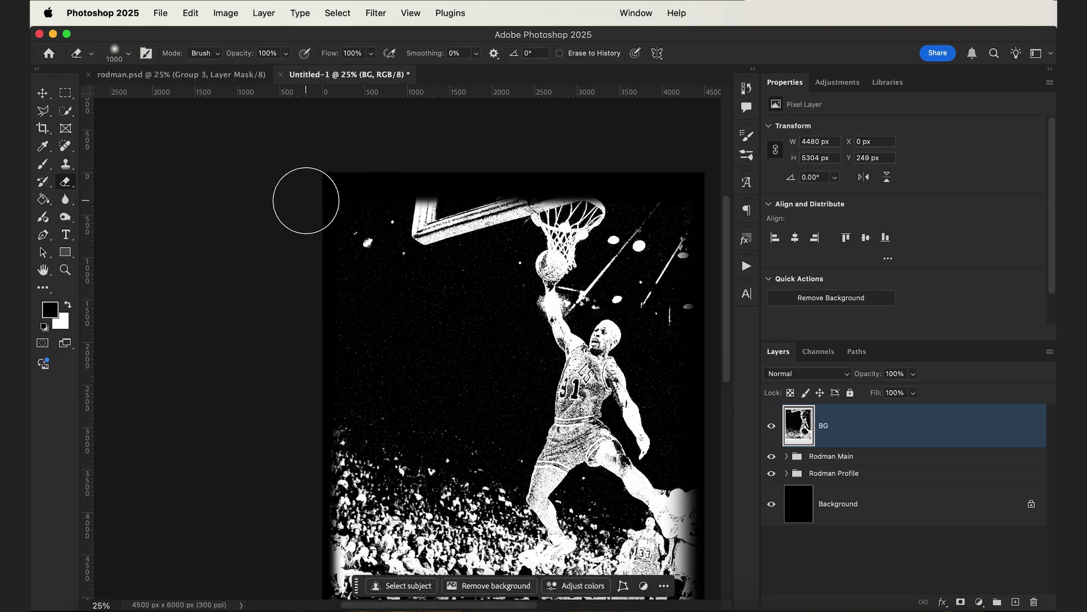
pyautogui.moveTo(306, 199); pyautogui.dragTo(283, 521)
pyautogui.scroll(-10, 284, 522)
pyautogui.scroll(10, 469, 348)
pyautogui.hscroll(3, 468, 347)
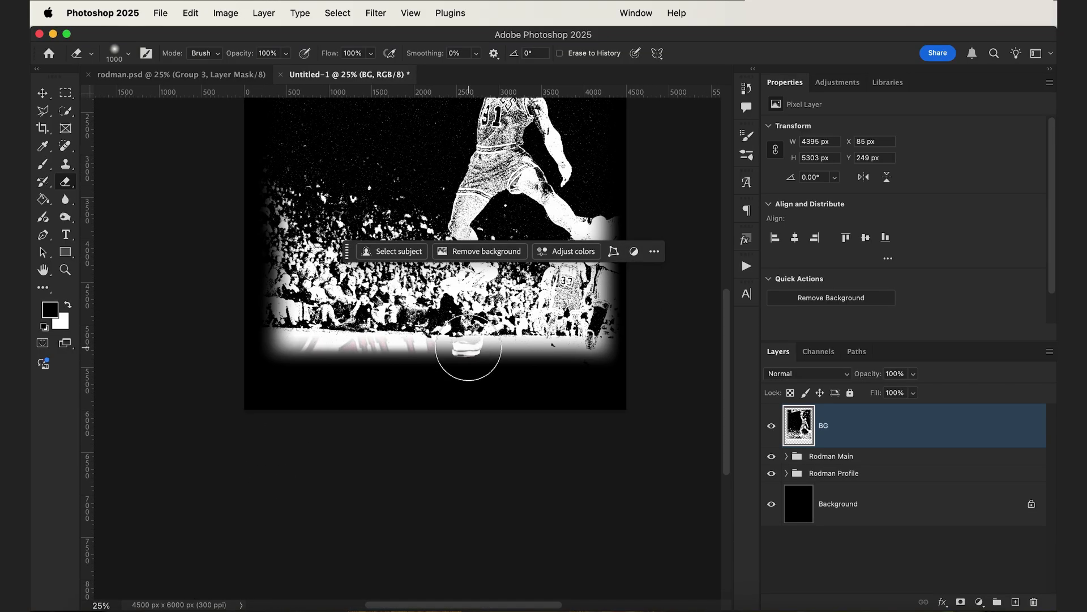
pyautogui.scroll(2, 468, 347)
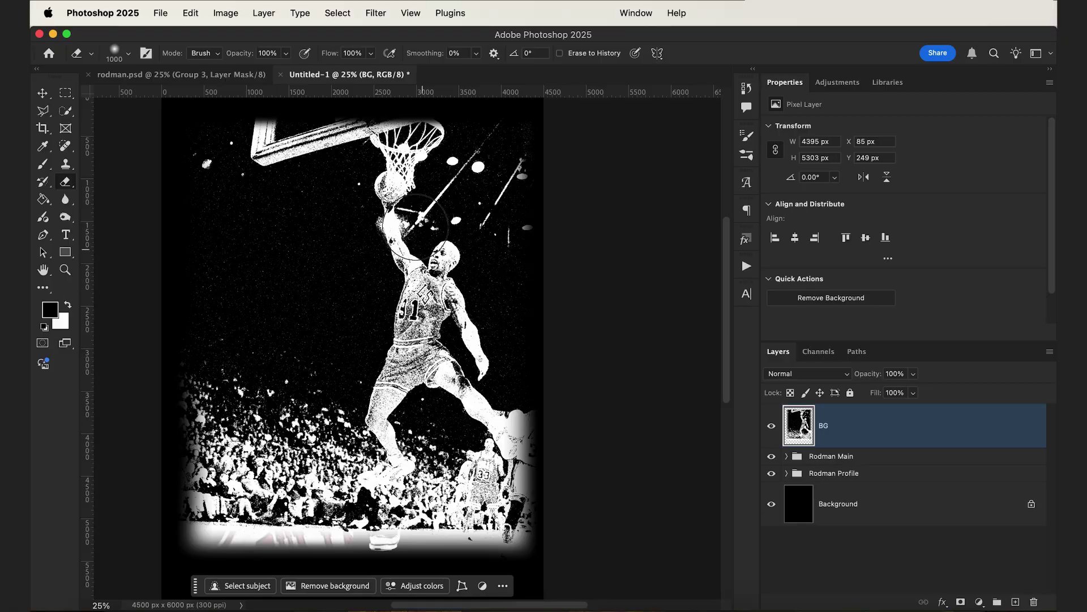
# Reorder the BG layer beneath both Rodman groups and shift the Rodman Profile group left to X 2214 px
pyautogui.click(44, 95)
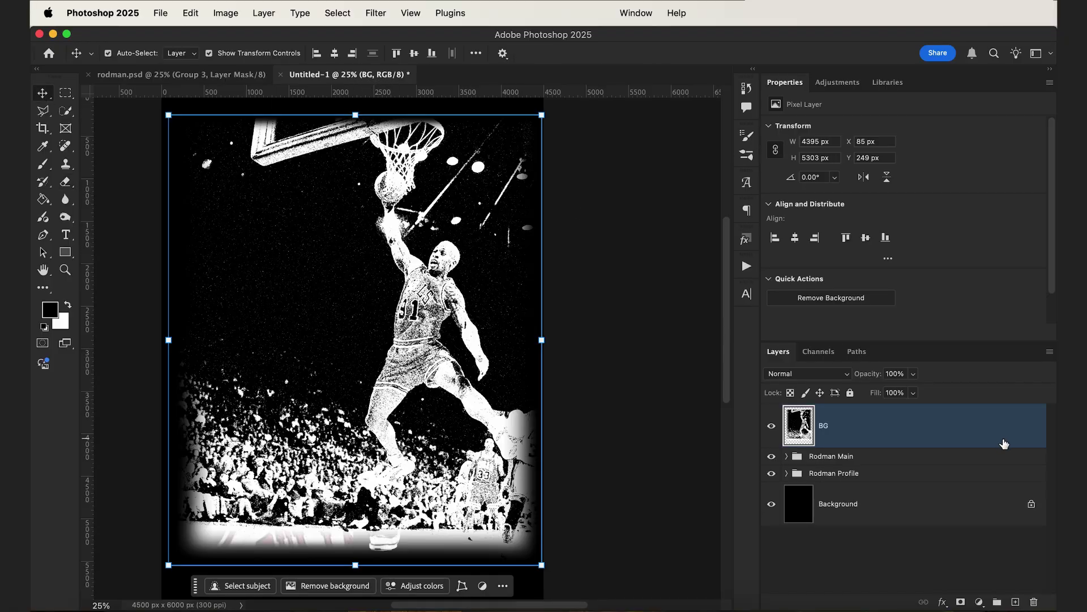
pyautogui.moveTo(866, 427); pyautogui.dragTo(880, 492)
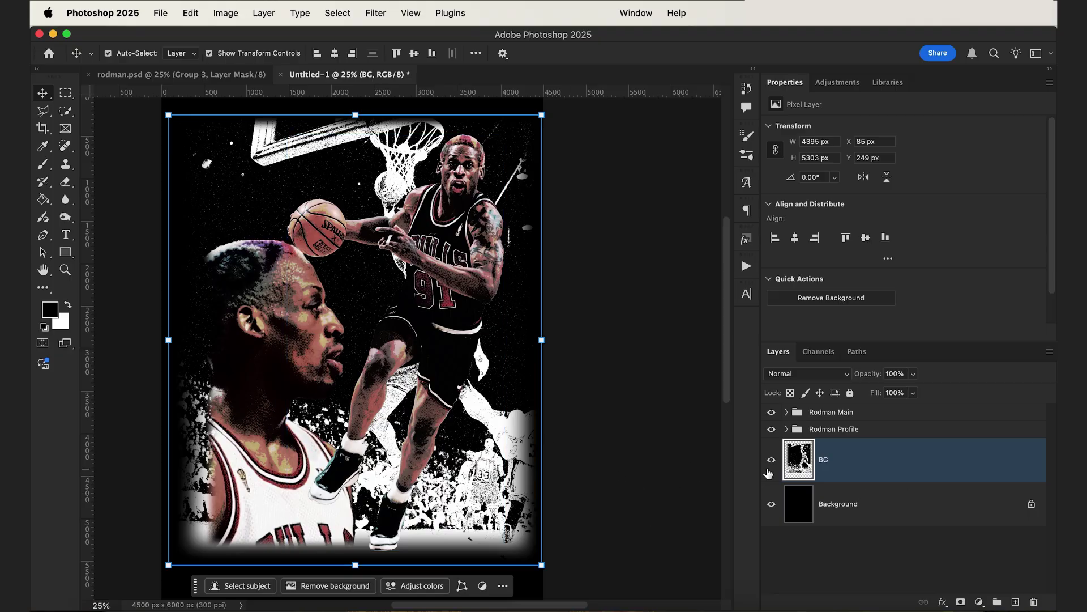
pyautogui.keyDown('shift'); pyautogui.click(898, 432); pyautogui.keyUp('shift')
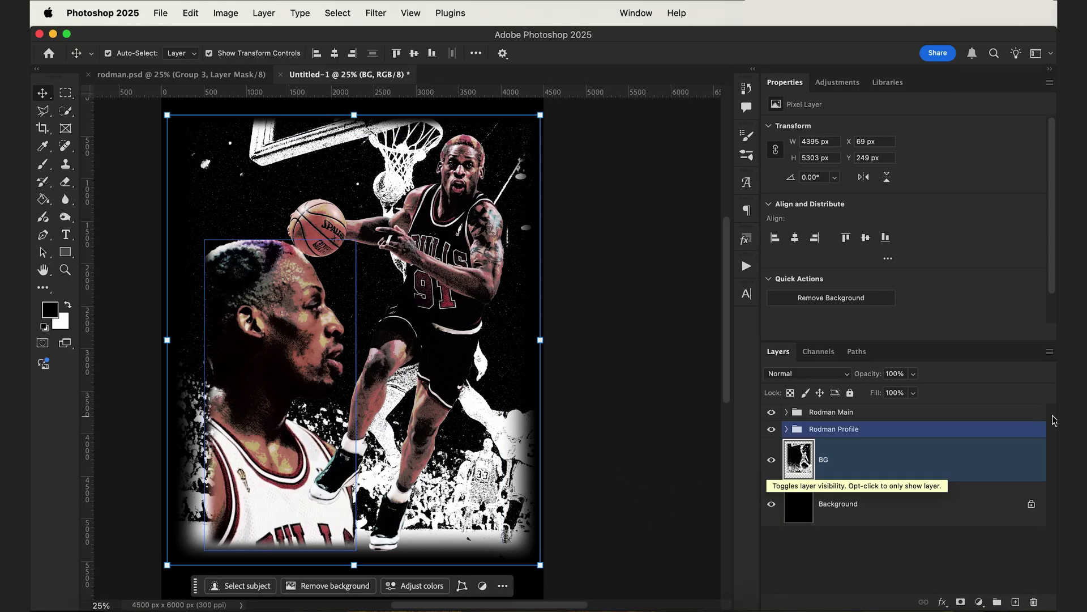
pyautogui.click(897, 431)
pyautogui.press('super+t')
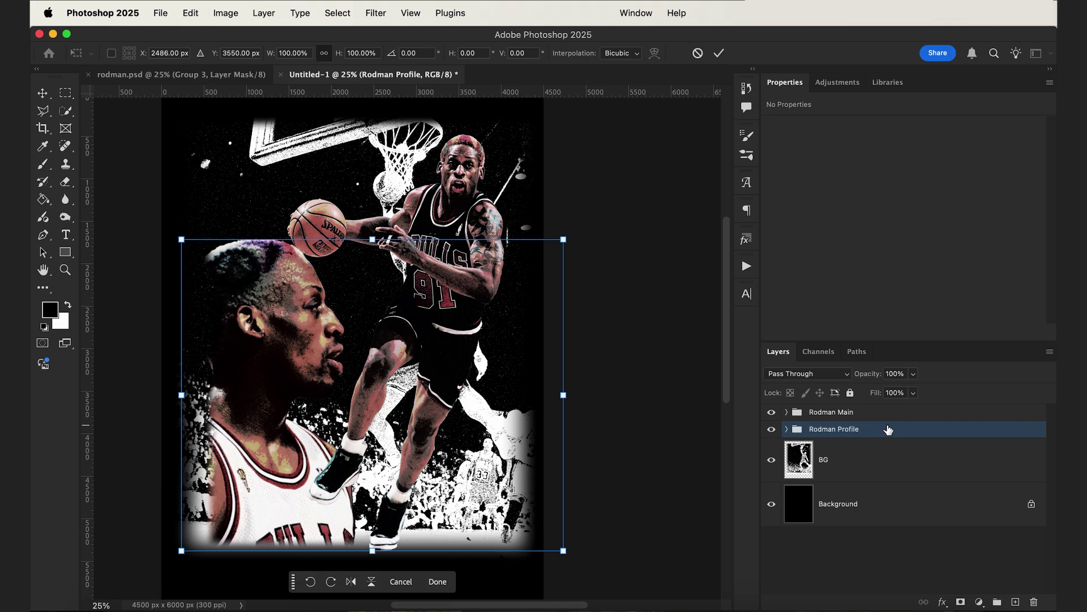
pyautogui.moveTo(310, 335); pyautogui.dragTo(272, 339)
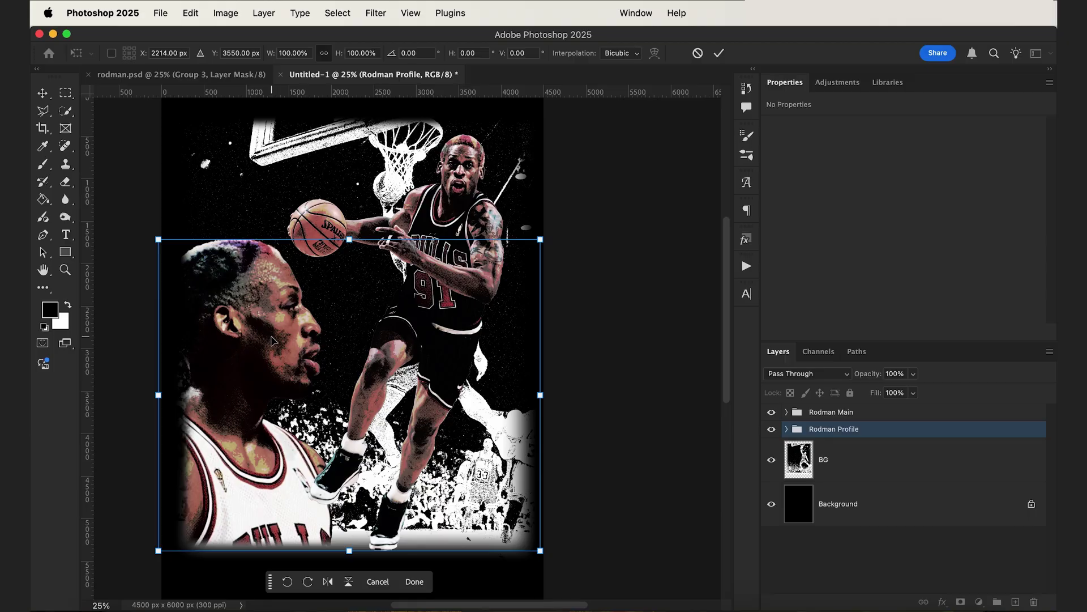
pyautogui.press('Return')
# Lower the BG layer's opacity to 25%
pyautogui.click(886, 473)
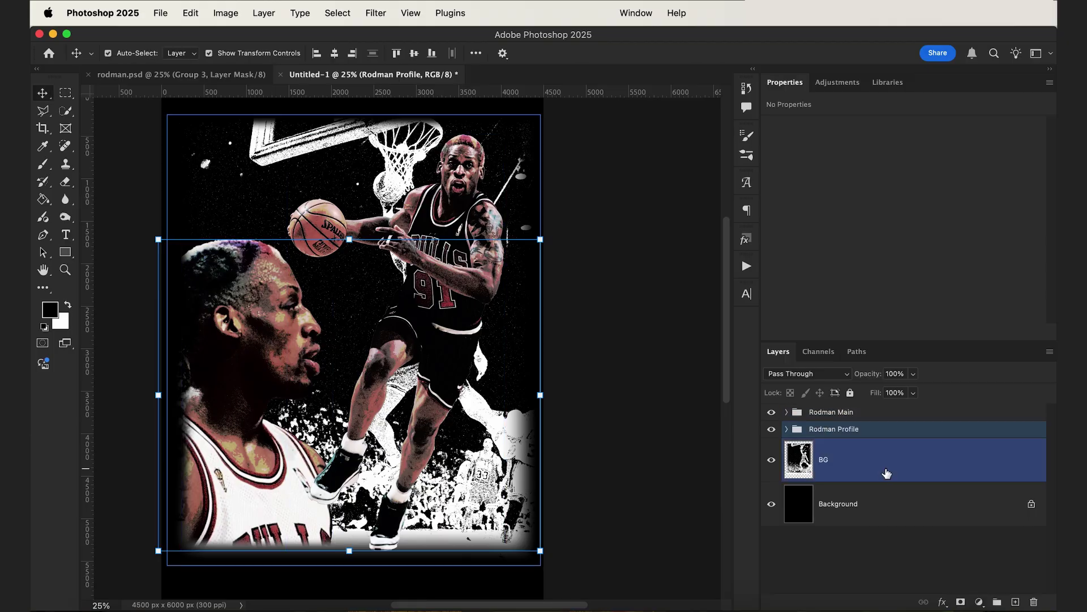
pyautogui.click(914, 375)
pyautogui.moveTo(913, 393); pyautogui.dragTo(867, 393)
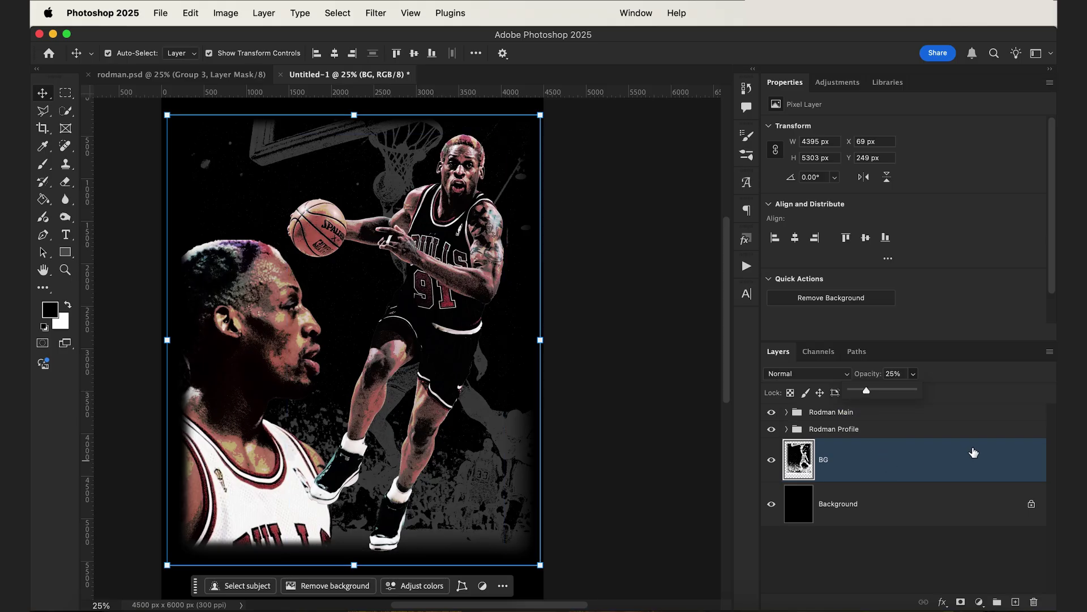
# Reduce the Rodman Profile group's opacity to 70% and deselect all layers
pyautogui.click(919, 431)
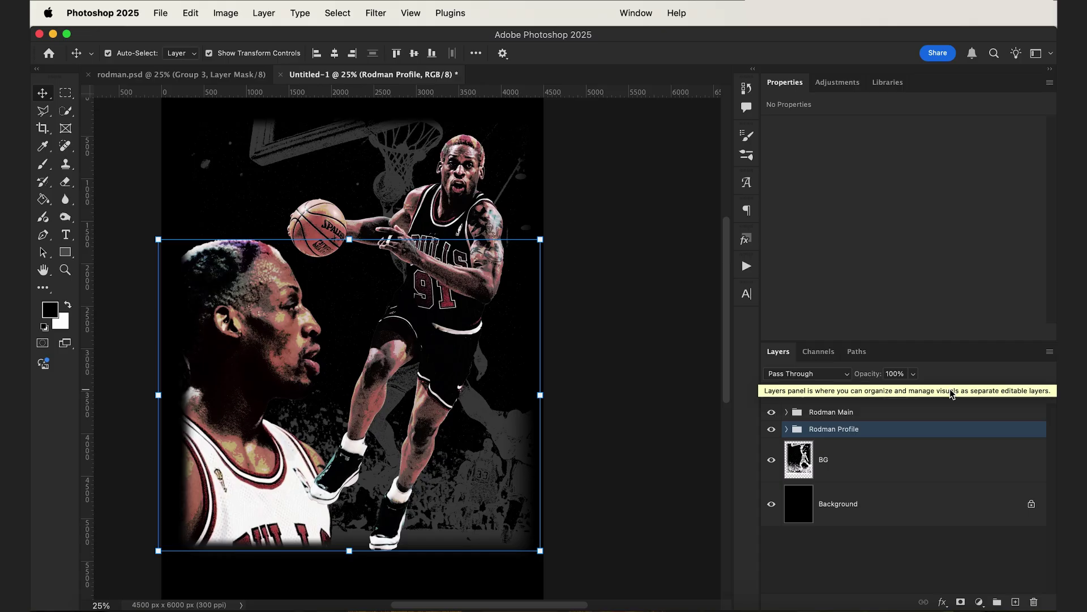
pyautogui.click(913, 373)
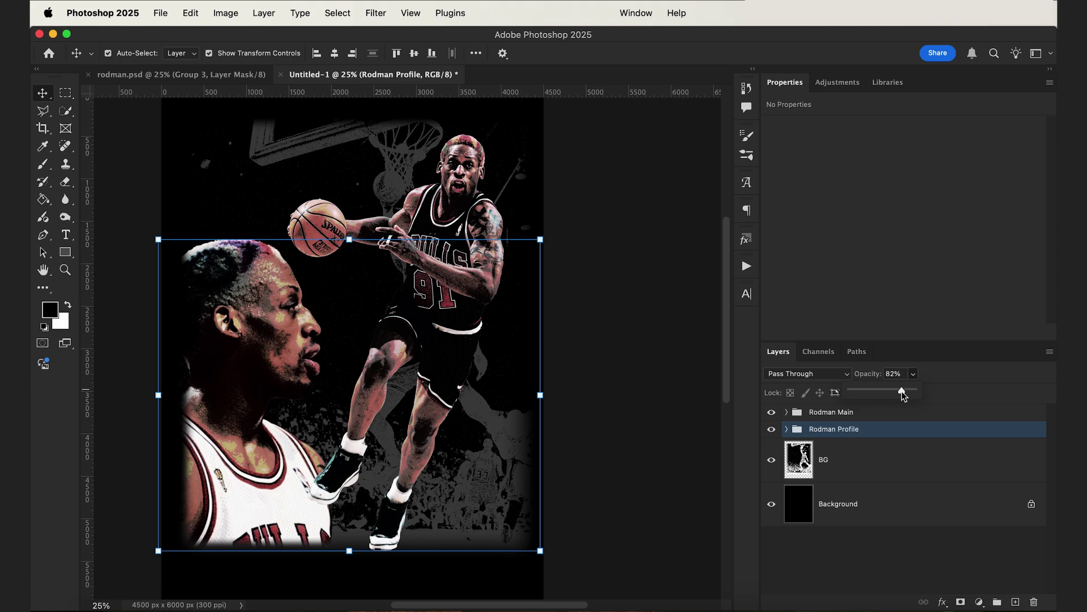
pyautogui.moveTo(898, 396); pyautogui.dragTo(897, 395)
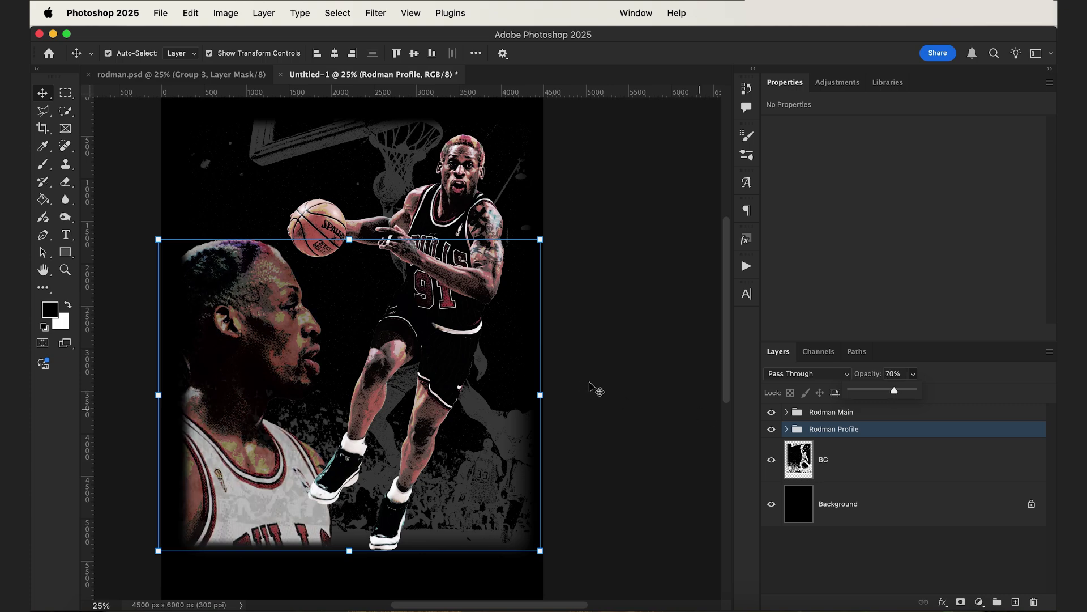
pyautogui.click(606, 399)
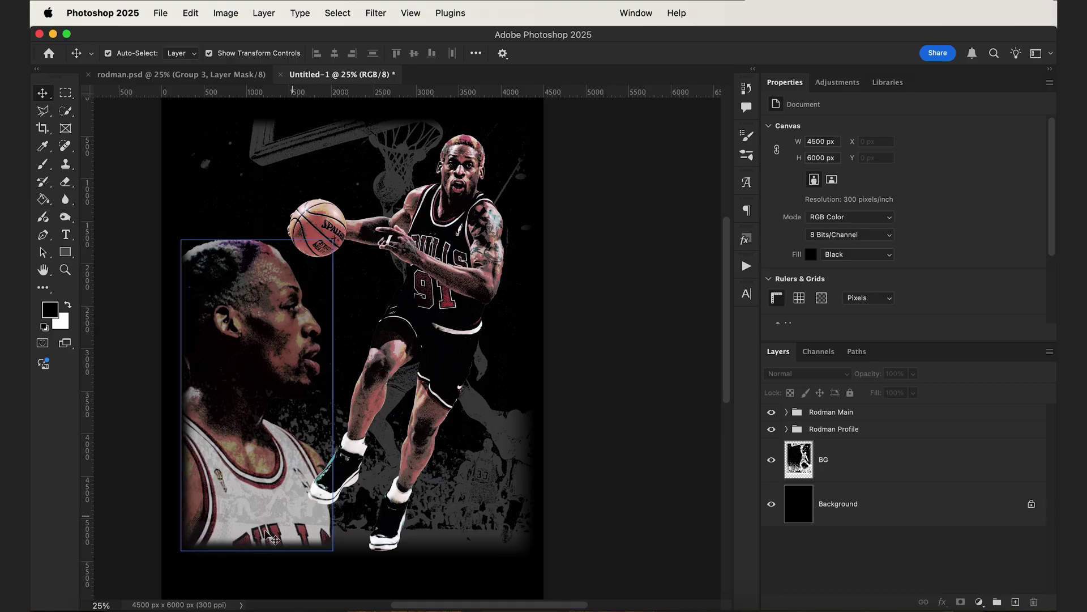
# Place Logo.png from the Rodman Tut folder and position it over the profile figure's white jersey
pyautogui.click(109, 591)
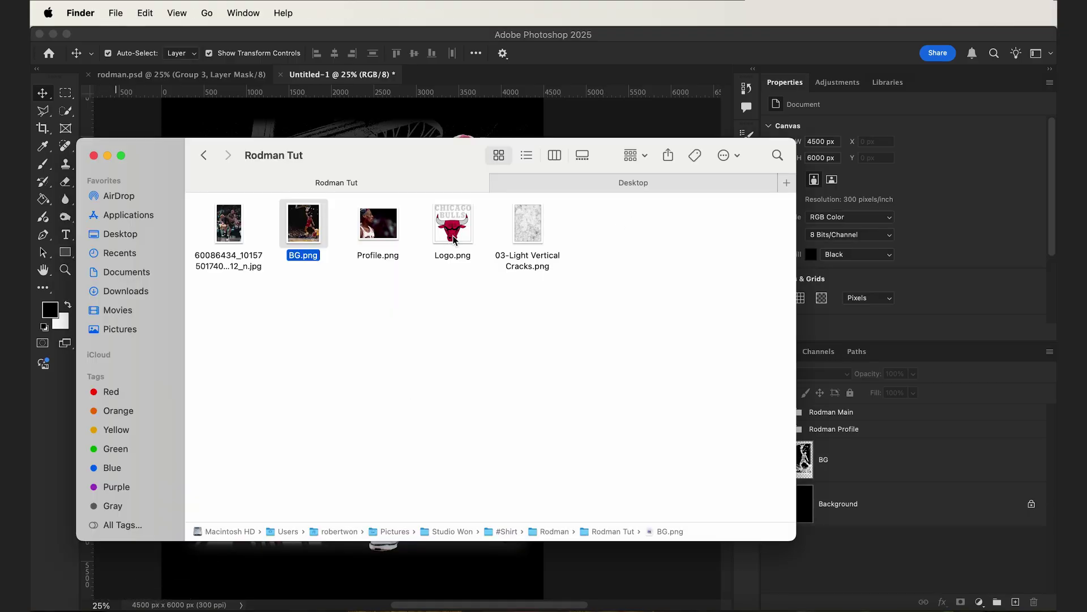
pyautogui.moveTo(453, 239); pyautogui.dragTo(423, 125)
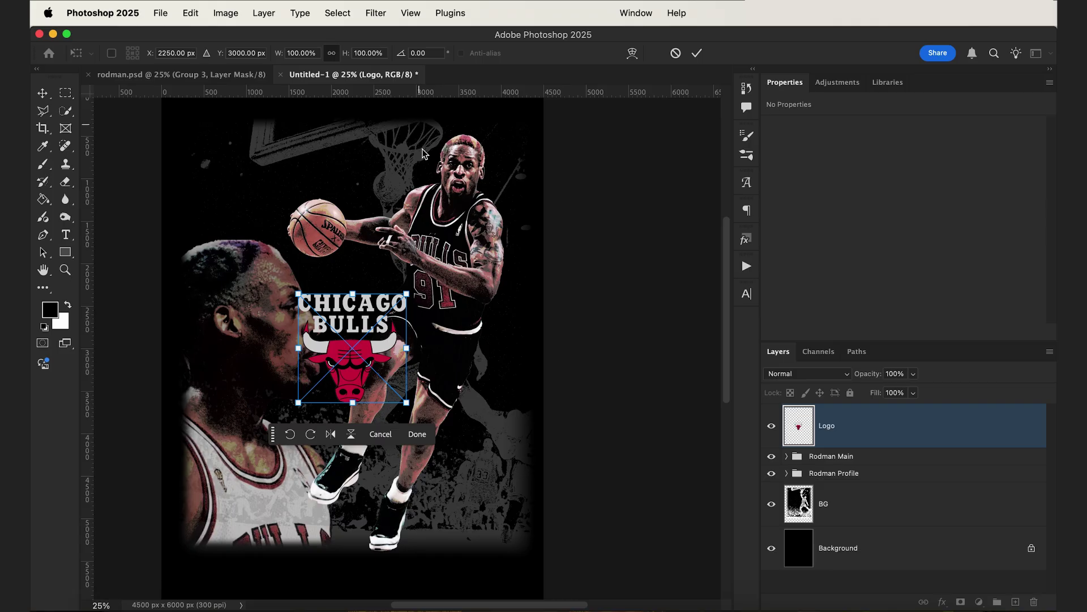
pyautogui.moveTo(359, 349); pyautogui.dragTo(270, 453)
pyautogui.press('Return')
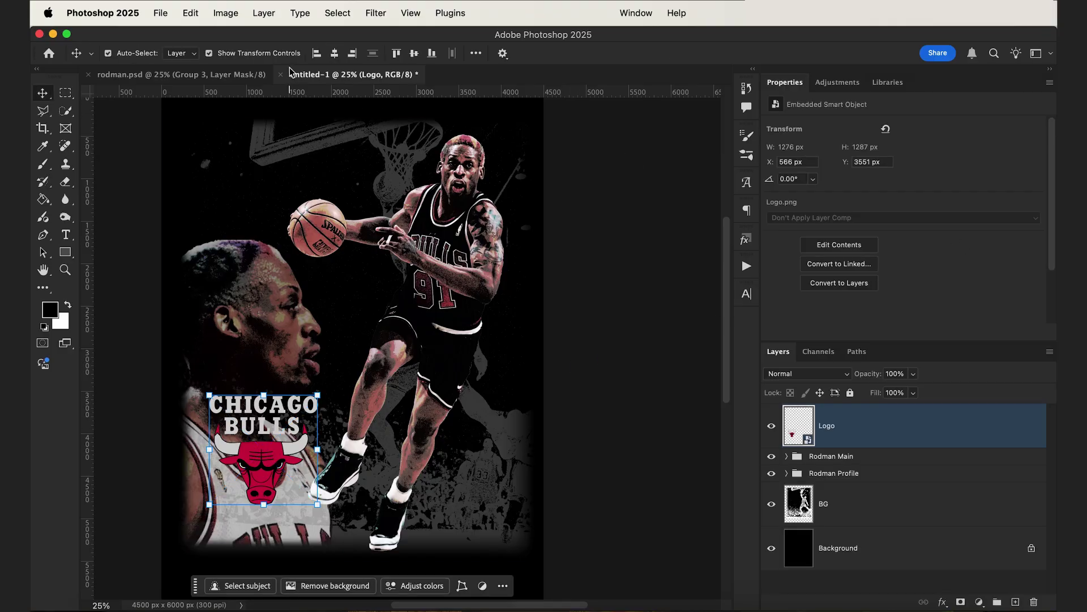
# Apply a Hue/Saturation adjustment to the Logo layer, lowering Saturation to about -33
pyautogui.click(237, 16)
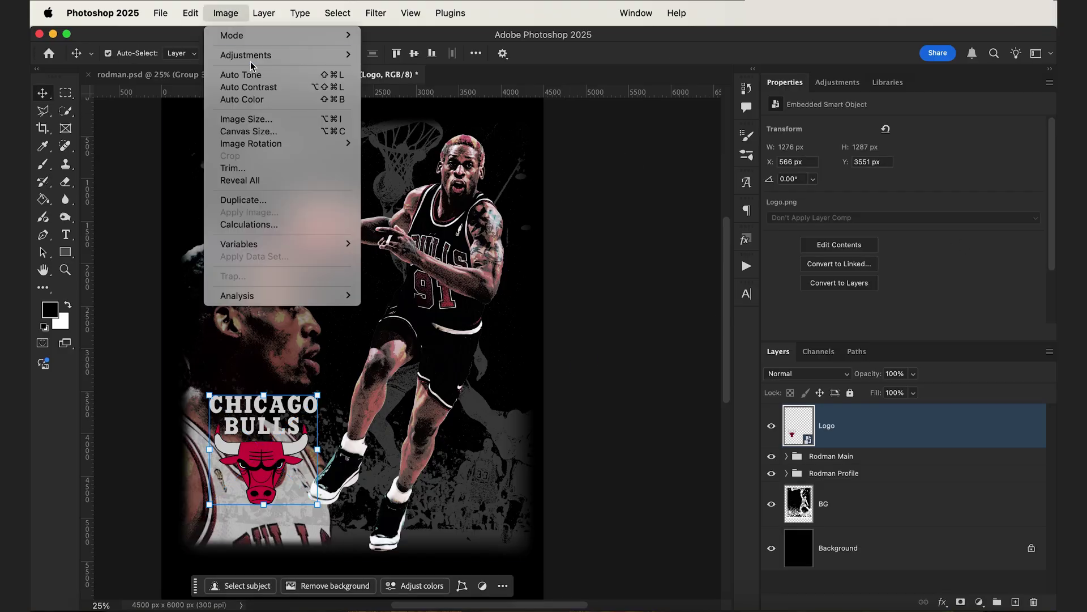
pyautogui.moveTo(348, 56)
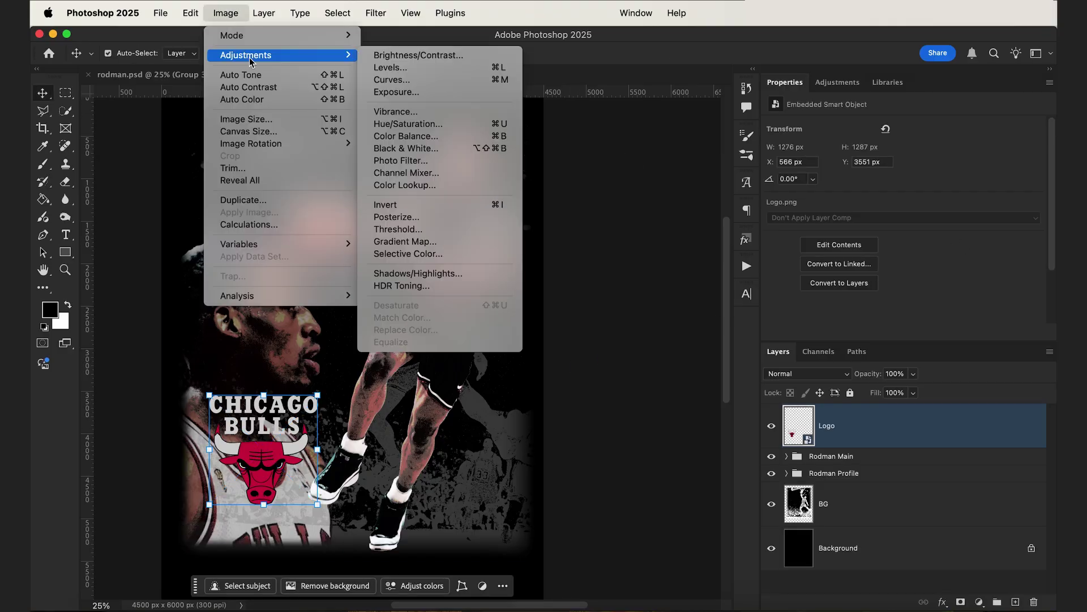
pyautogui.click(408, 124)
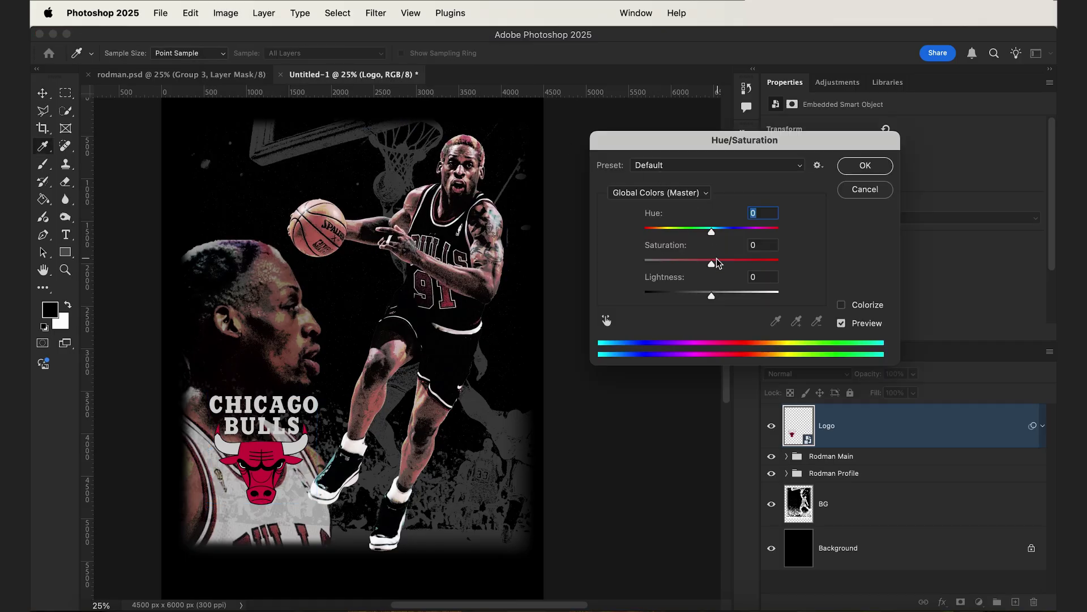
pyautogui.moveTo(713, 263); pyautogui.dragTo(691, 268)
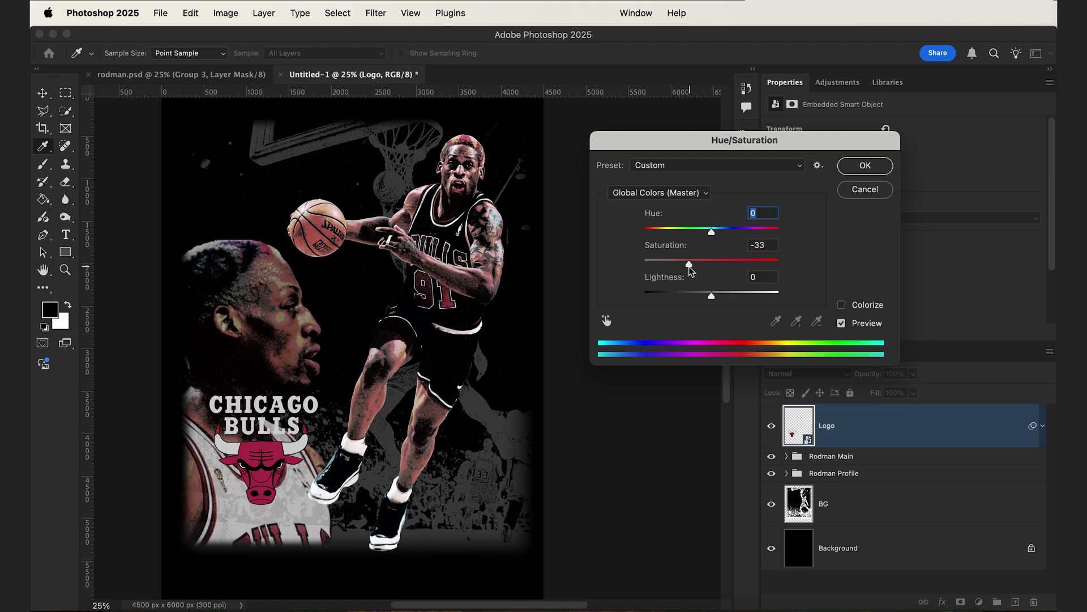
pyautogui.click(692, 266)
pyautogui.click(865, 165)
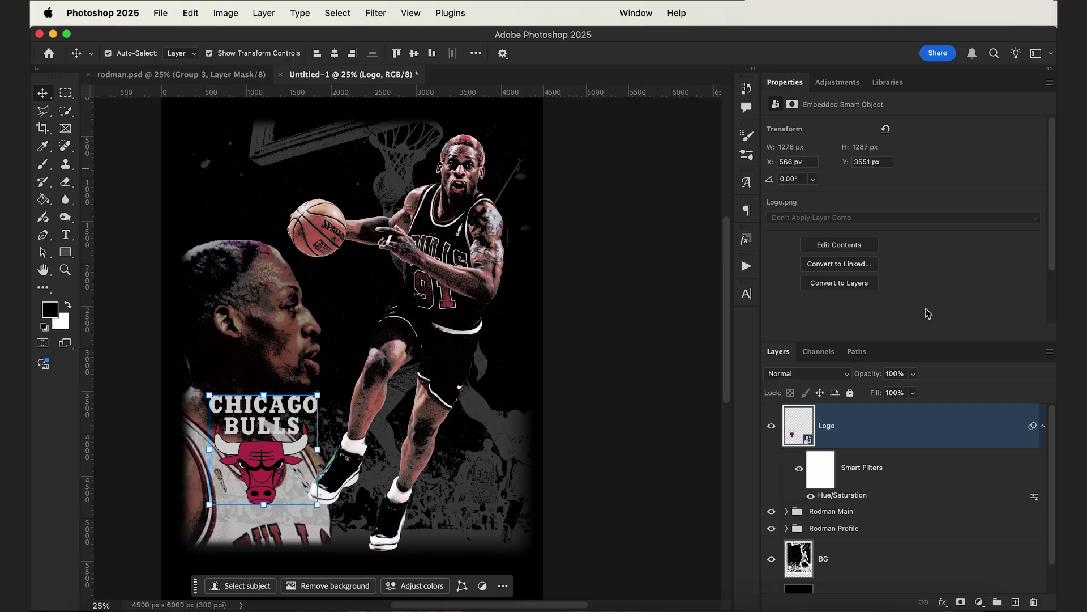
# Add a black drop shadow to the Logo layer with Distance 21 px, Spread 0% and Size about 109 px
pyautogui.doubleClick(927, 429)
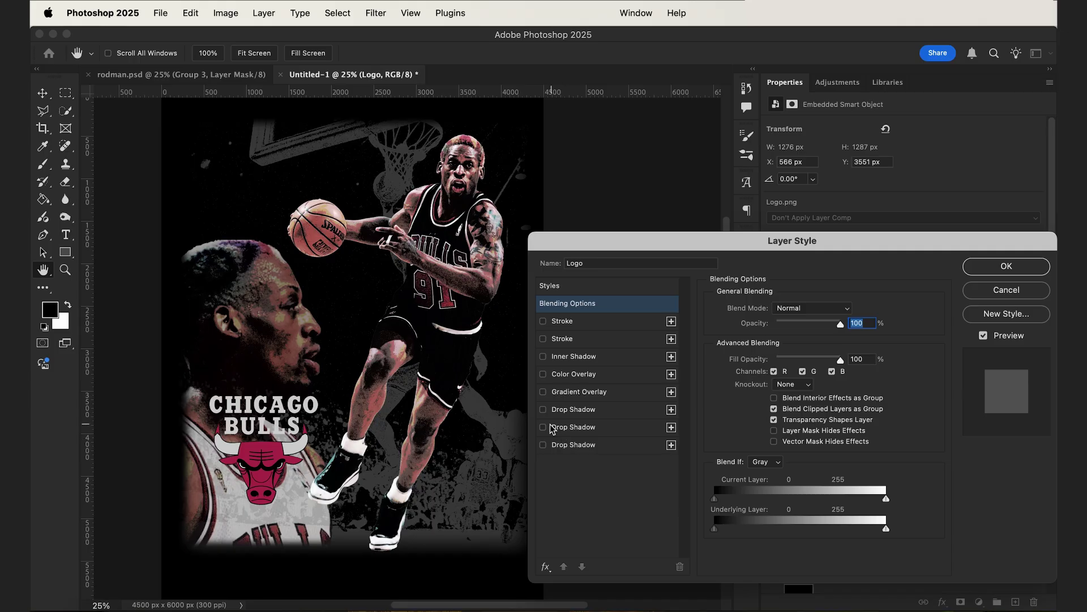
pyautogui.click(593, 410)
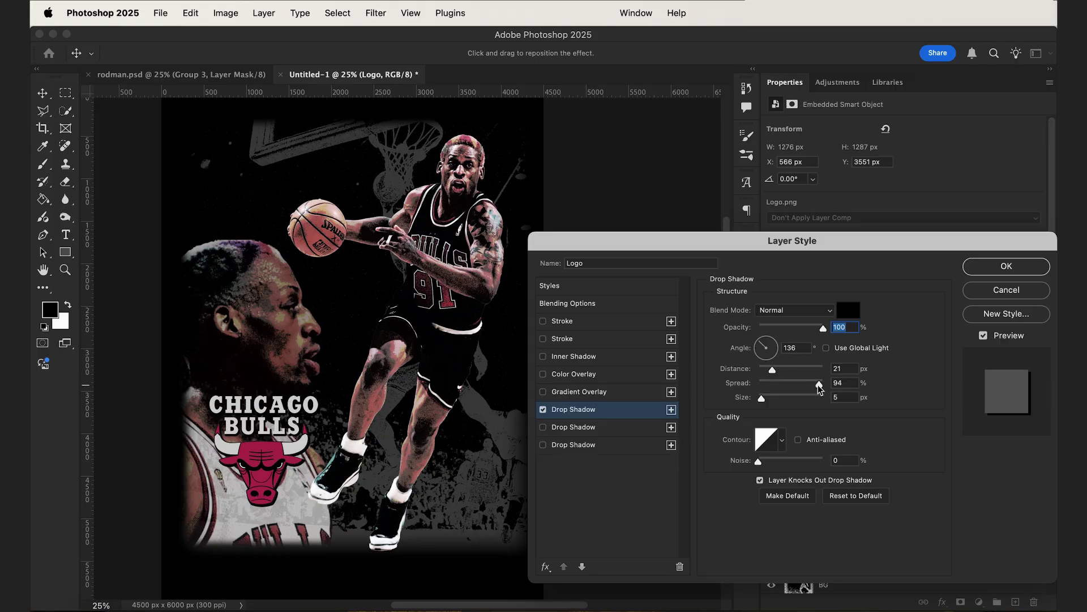
pyautogui.moveTo(825, 388); pyautogui.dragTo(796, 408)
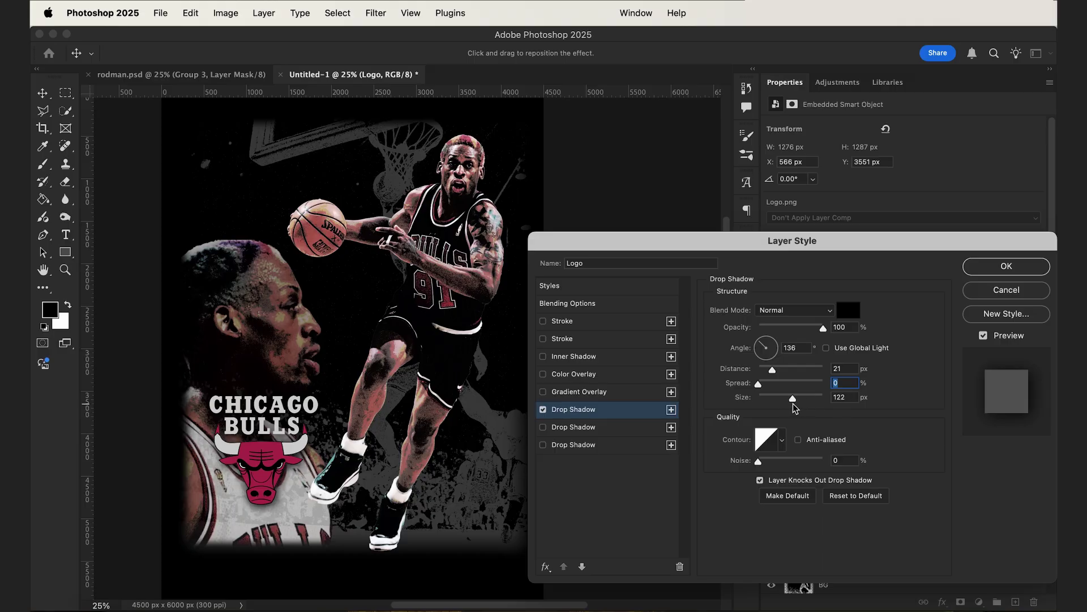
pyautogui.moveTo(793, 402); pyautogui.dragTo(790, 404)
pyautogui.click(998, 272)
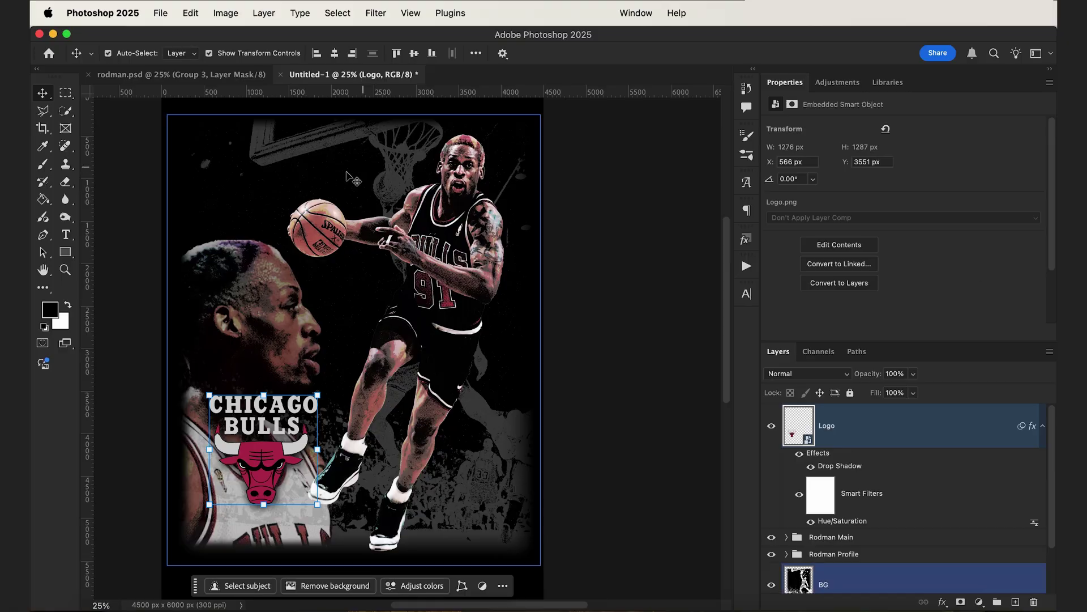
# Activate the Type tool and set its font to Neue Aachen Pro Bold
pyautogui.click(66, 237)
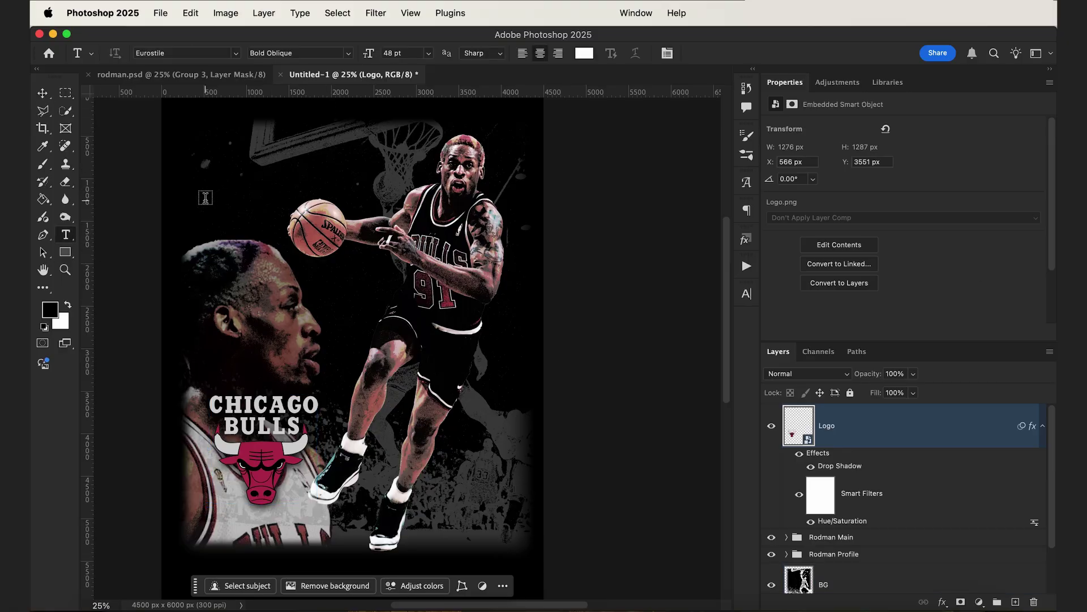
pyautogui.click(196, 55)
pyautogui.click(236, 53)
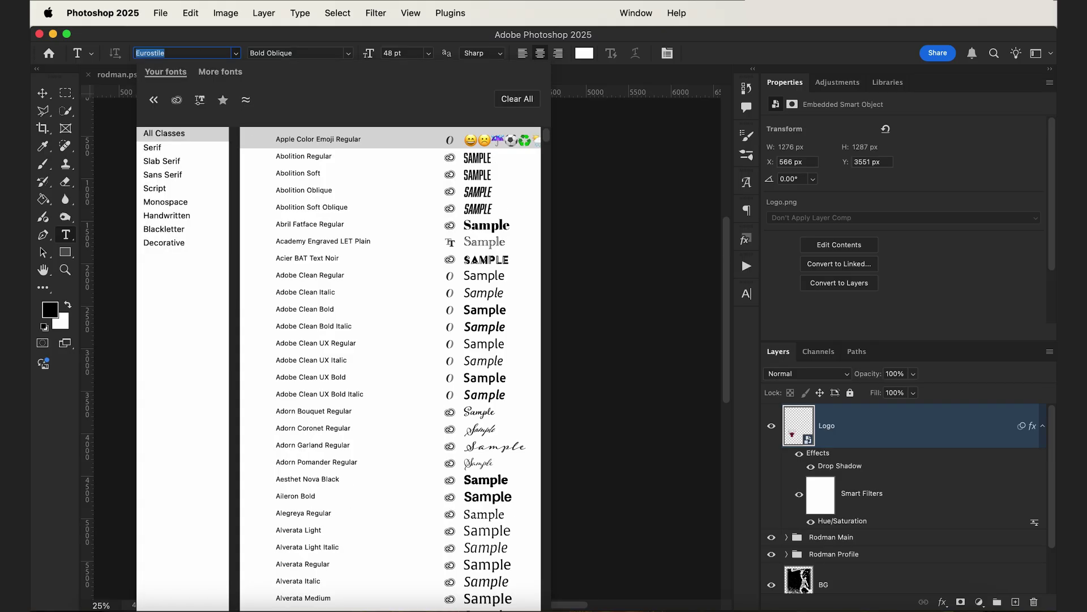
pyautogui.write('Aachen Pro')
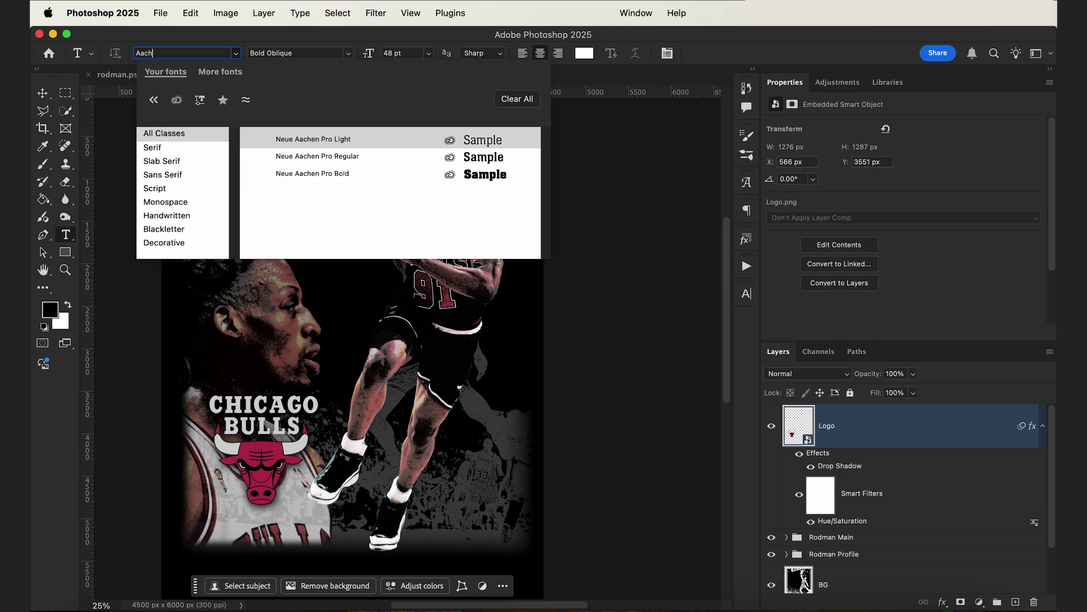
pyautogui.click(319, 174)
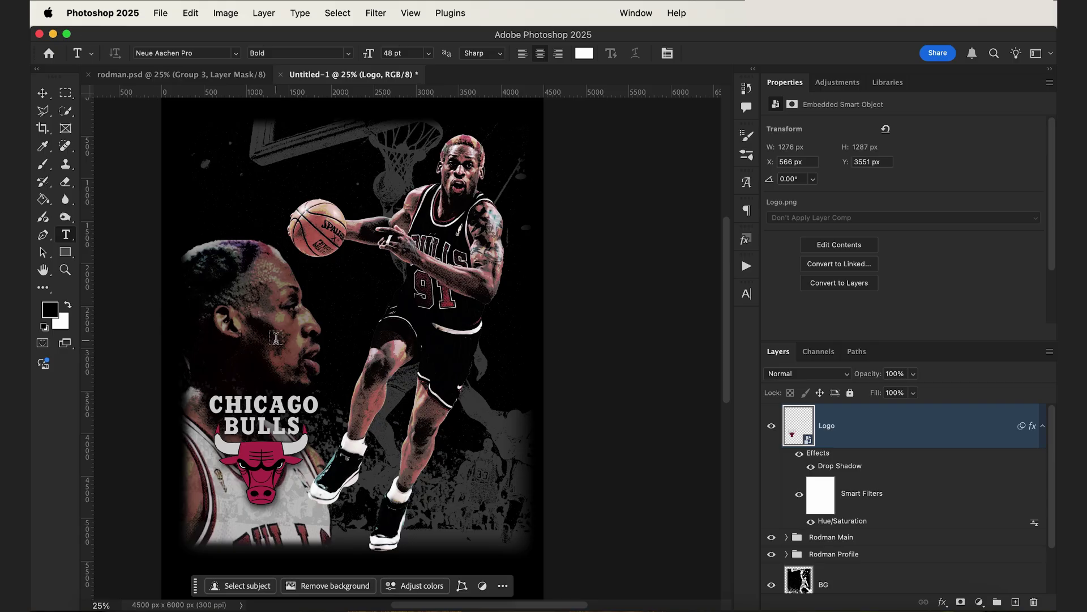
# Add the text RODMAN and scale it to about 252 pt so it spans both figures across the middle of the artwork
pyautogui.click(282, 319)
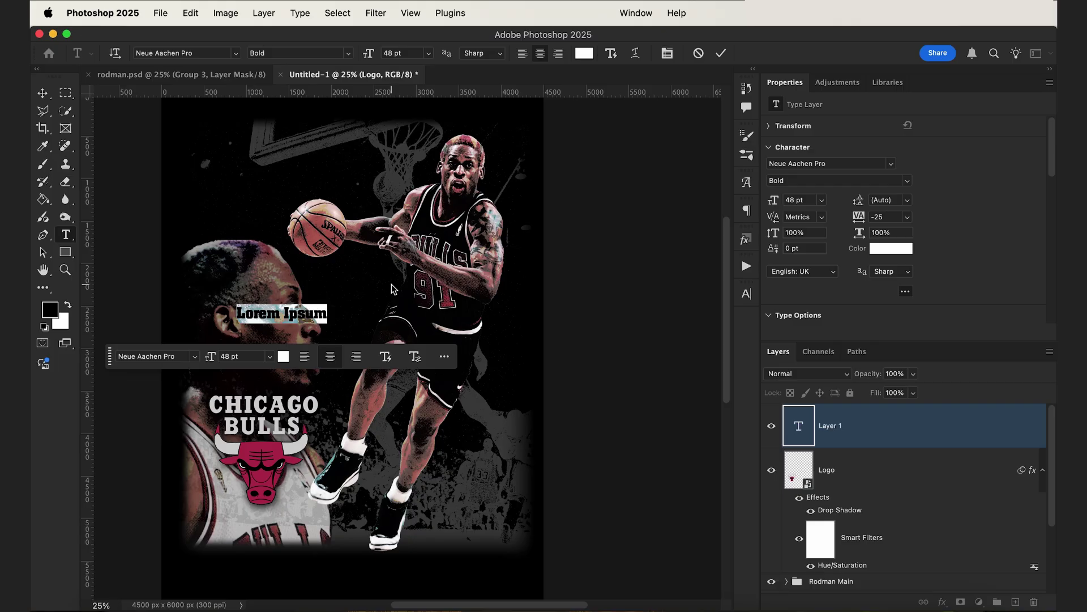
pyautogui.write('RODMAN')
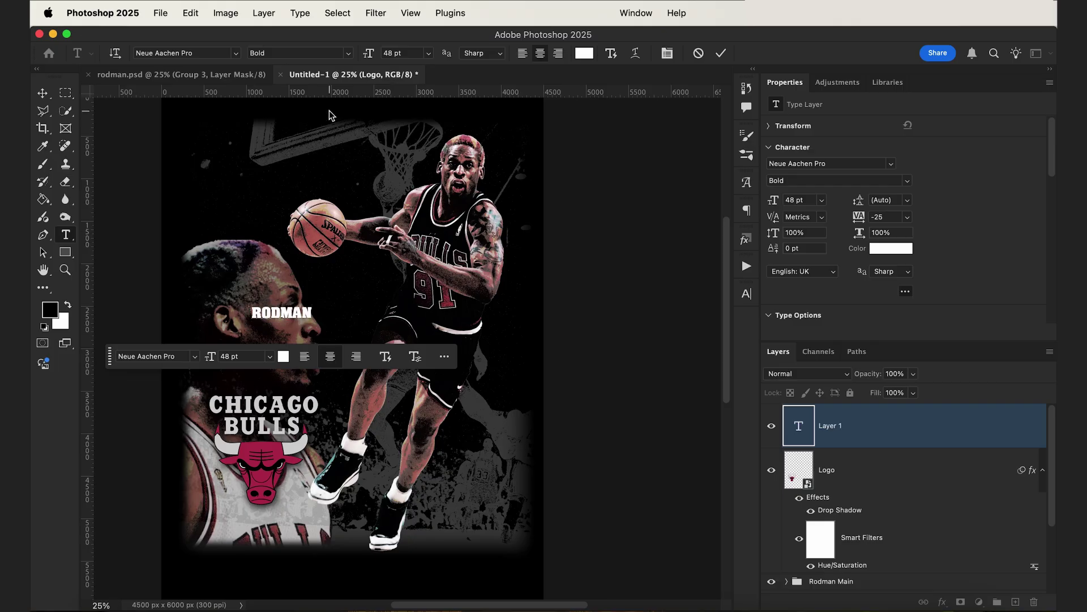
pyautogui.click(44, 94)
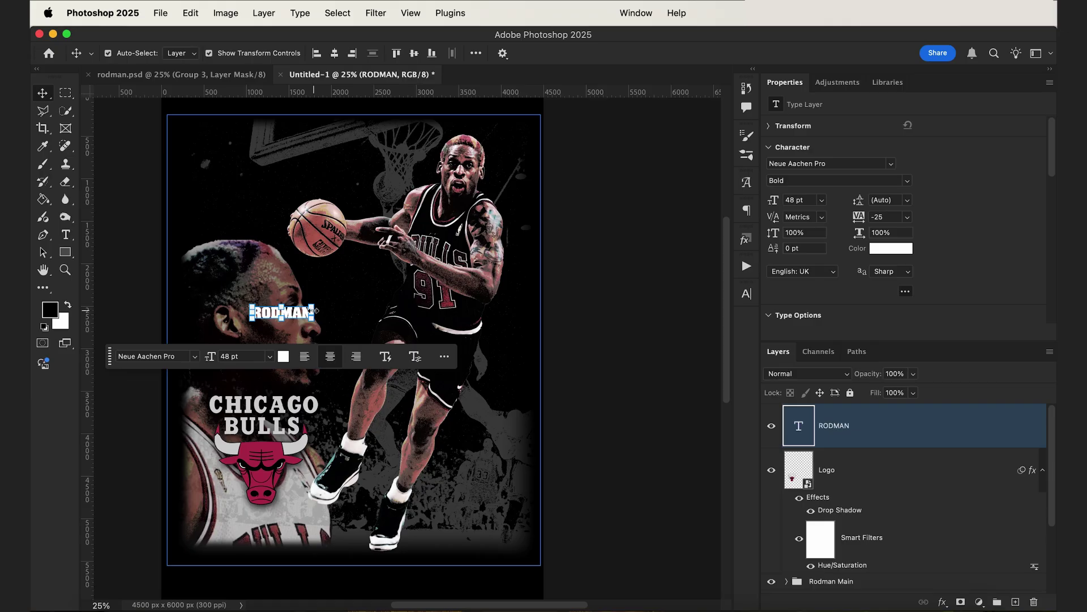
pyautogui.moveTo(315, 311); pyautogui.dragTo(553, 191)
pyautogui.moveTo(453, 268); pyautogui.dragTo(399, 290)
pyautogui.press('Return')
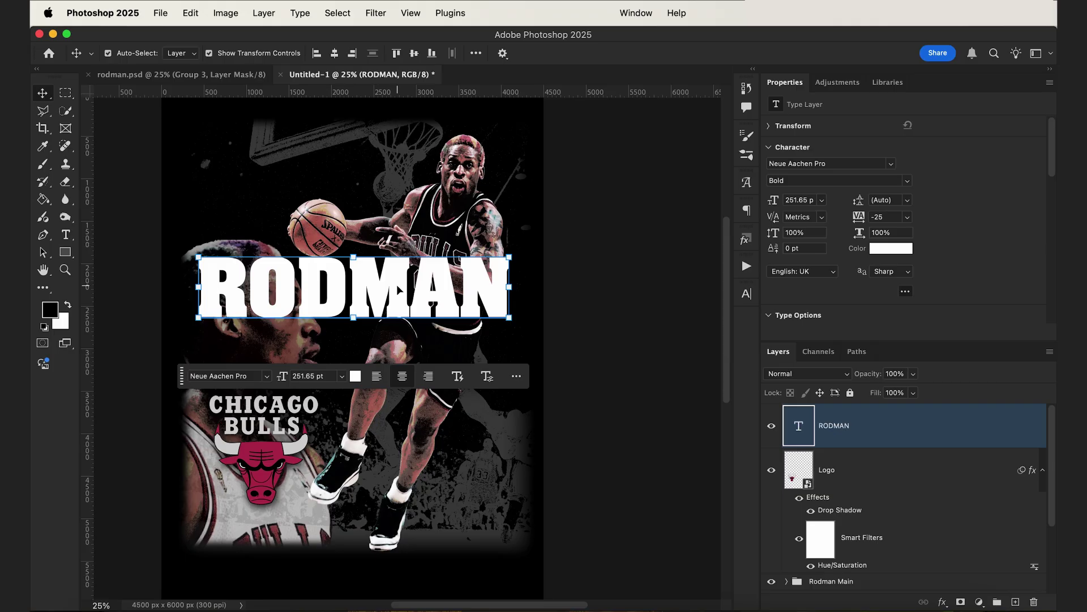
# Apply a Color Overlay in crimson b22d4f at 100% opacity to the RODMAN text layer
pyautogui.doubleClick(910, 434)
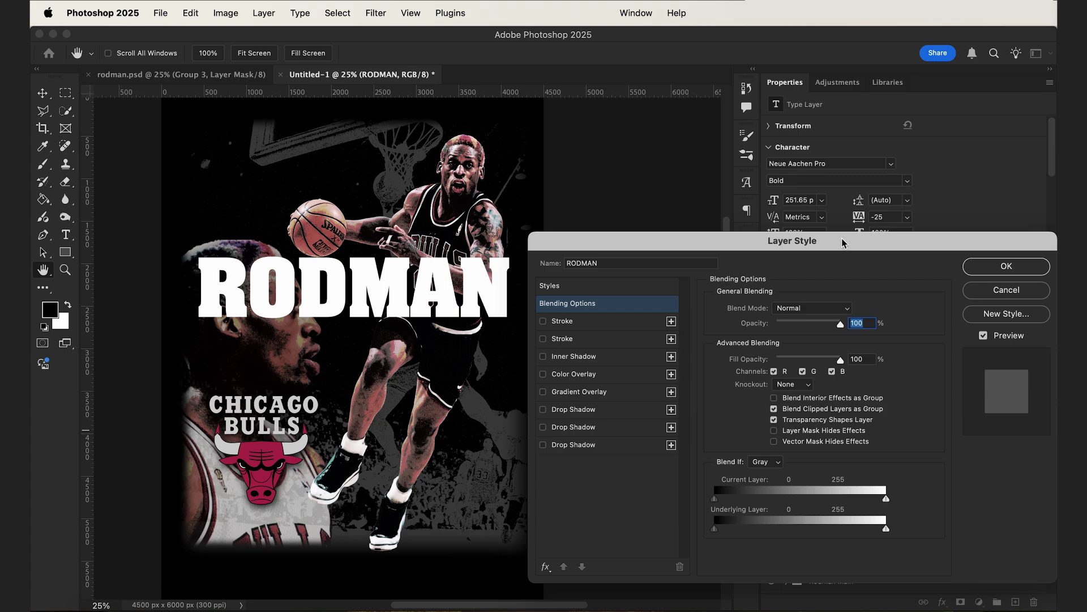
pyautogui.moveTo(843, 237); pyautogui.dragTo(758, 204)
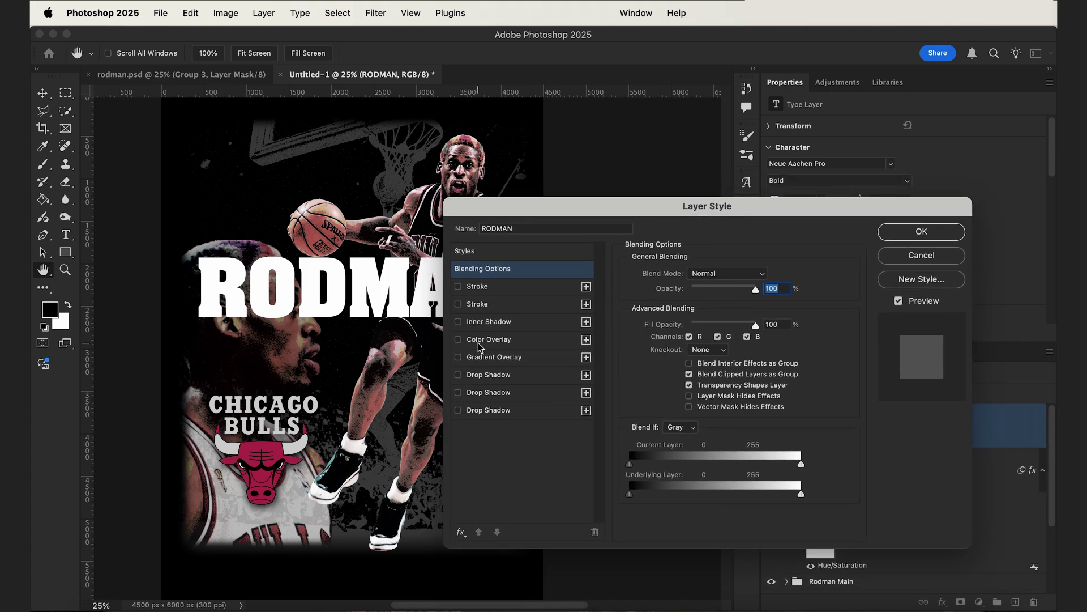
pyautogui.click(458, 340)
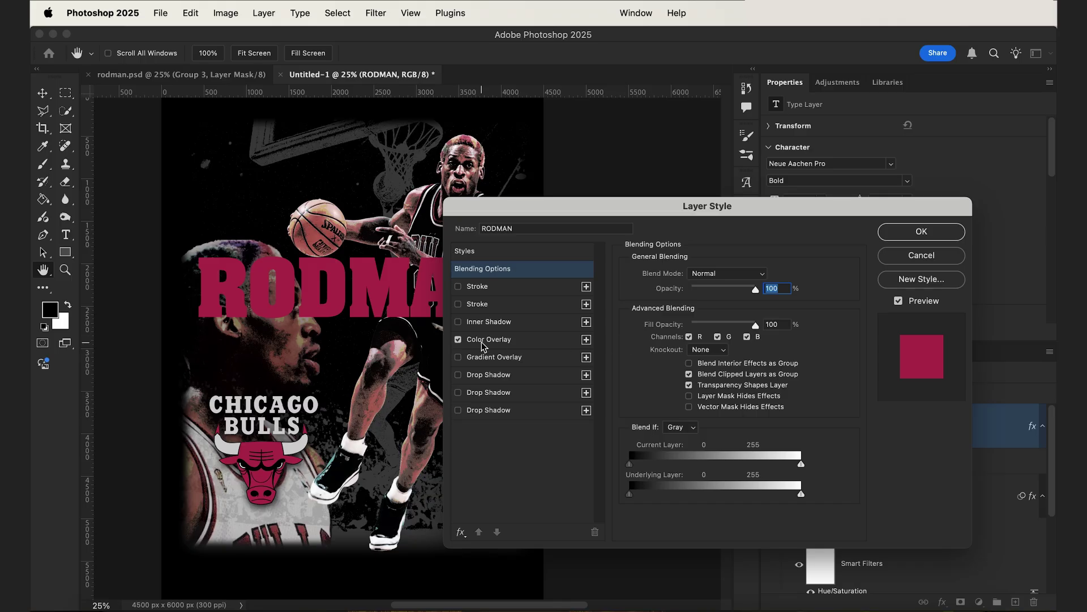
pyautogui.click(484, 342)
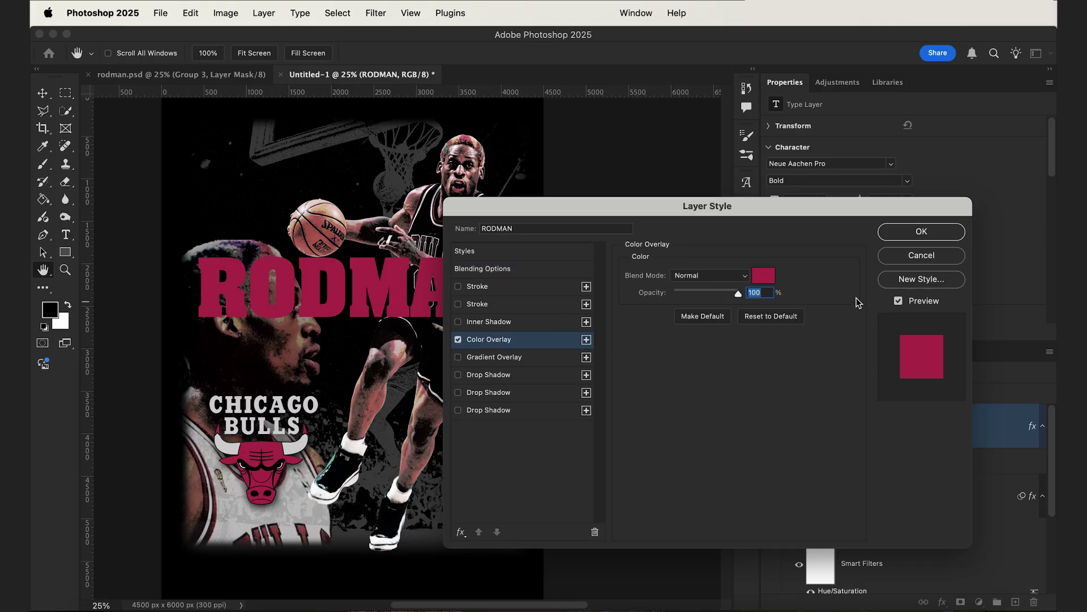
pyautogui.click(764, 275)
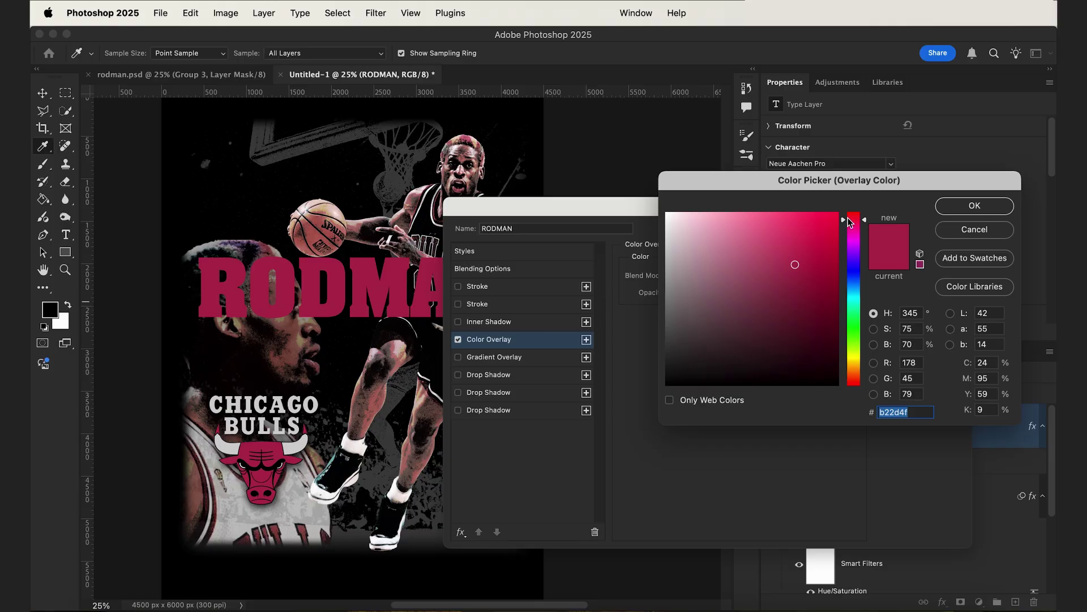
pyautogui.click(969, 209)
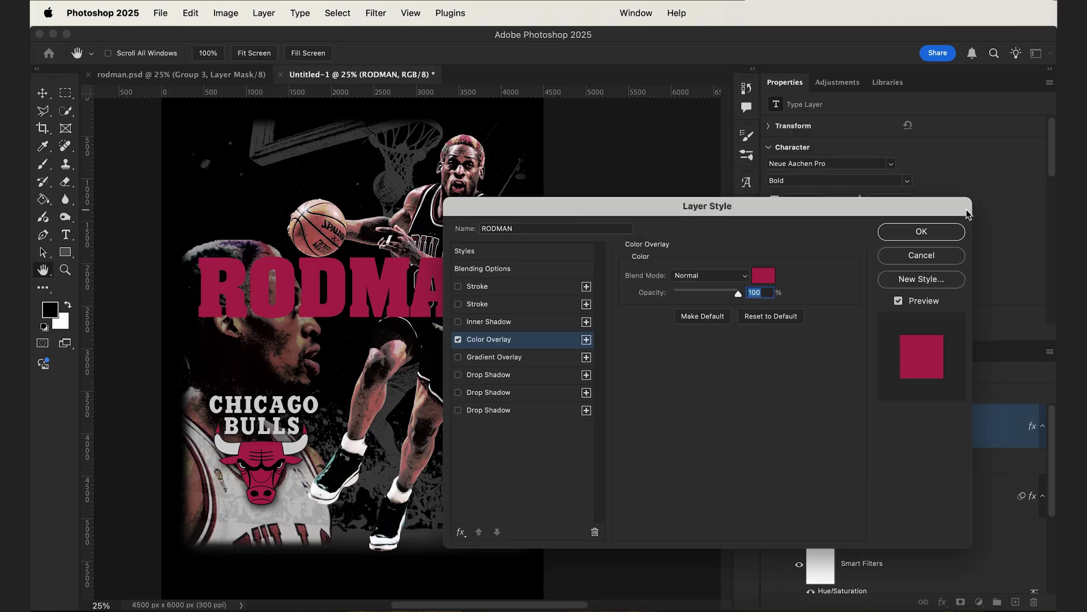
# Give the RODMAN text a hard black drop shadow with Distance 21 px, Spread 100% and Size 10 px
pyautogui.click(458, 375)
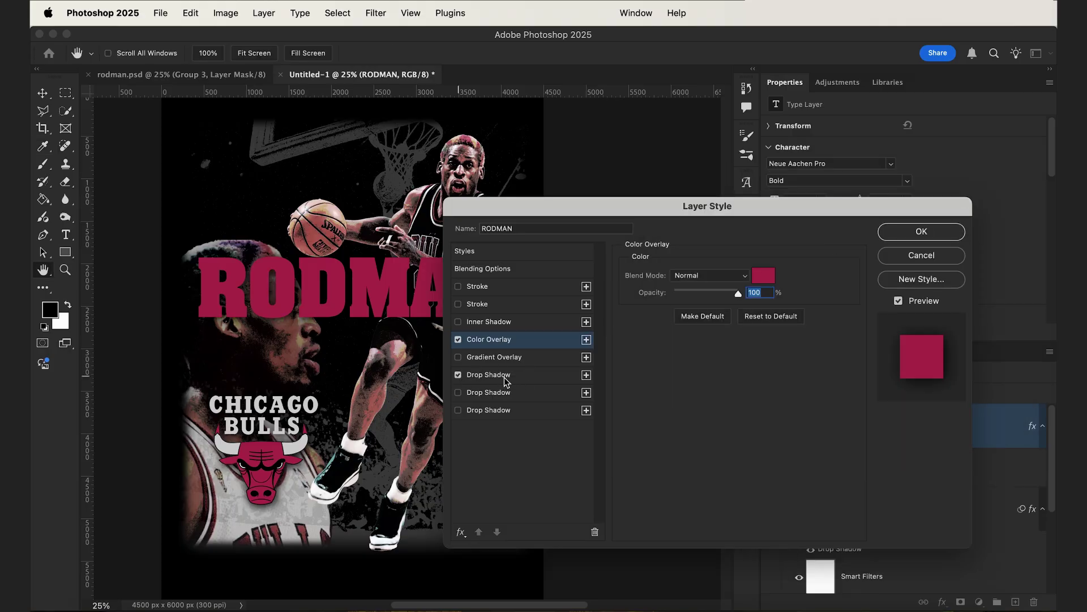
pyautogui.click(504, 376)
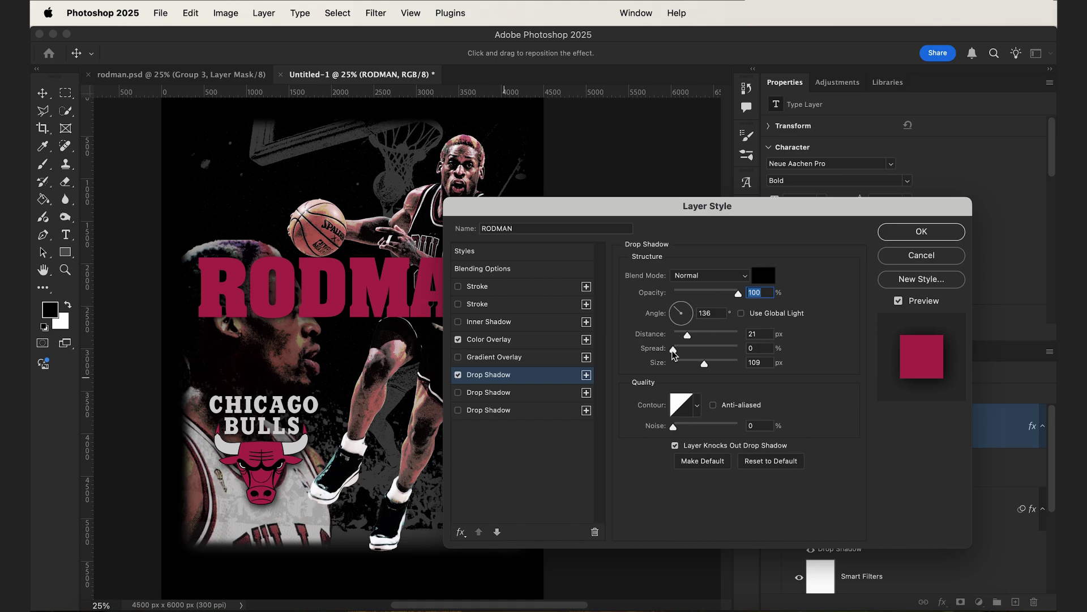
pyautogui.moveTo(674, 351); pyautogui.dragTo(758, 363)
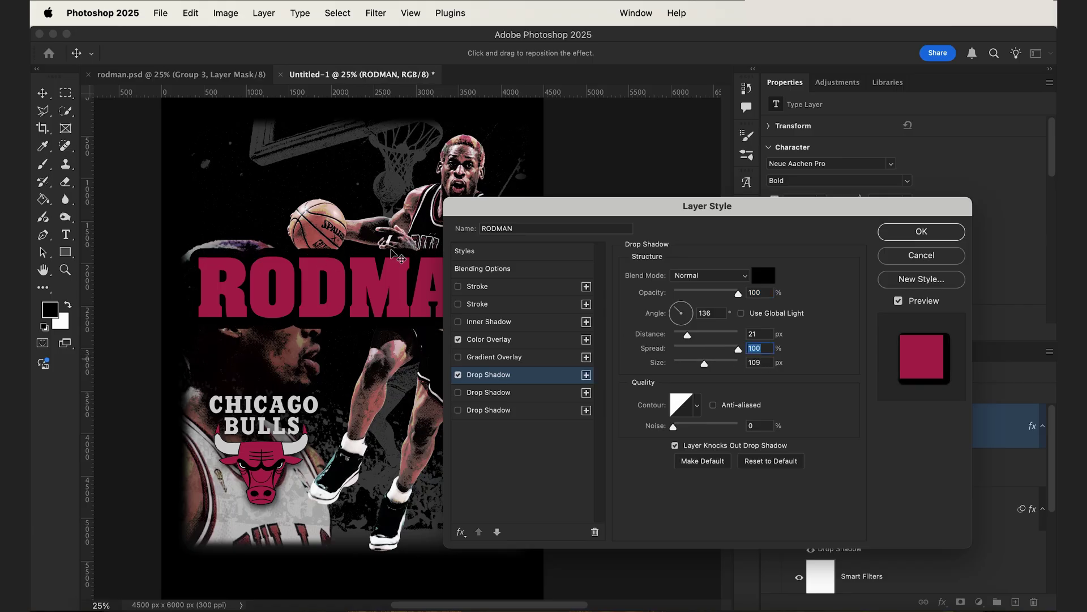
pyautogui.moveTo(712, 369); pyautogui.dragTo(681, 366)
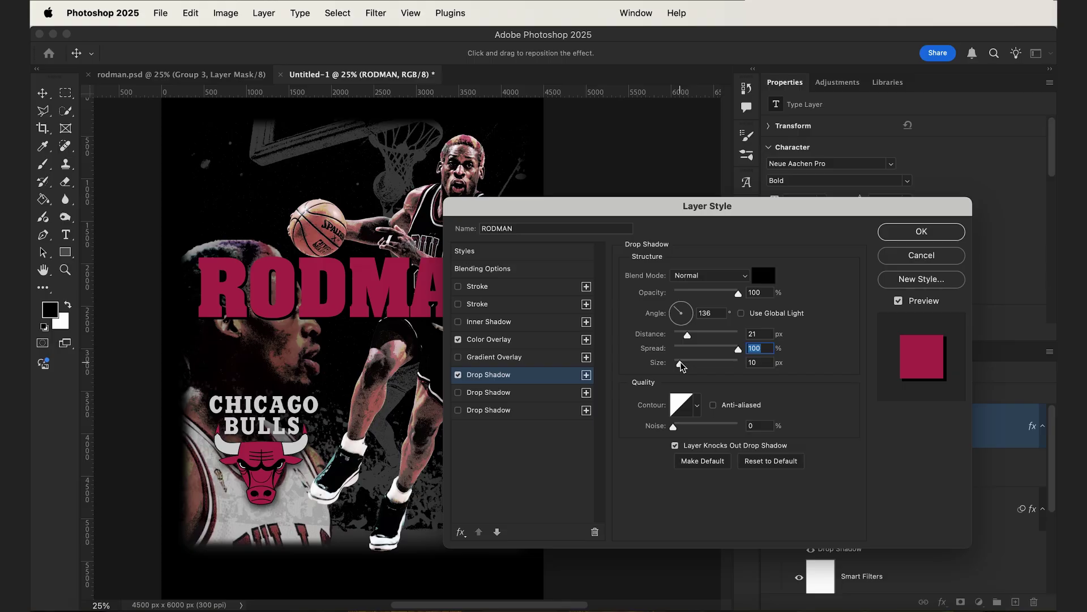
pyautogui.press('Tab')
# Add a second drop shadow to the RODMAN text in white (ffffff), with Distance 26 px and Size 13 px
pyautogui.click(587, 378)
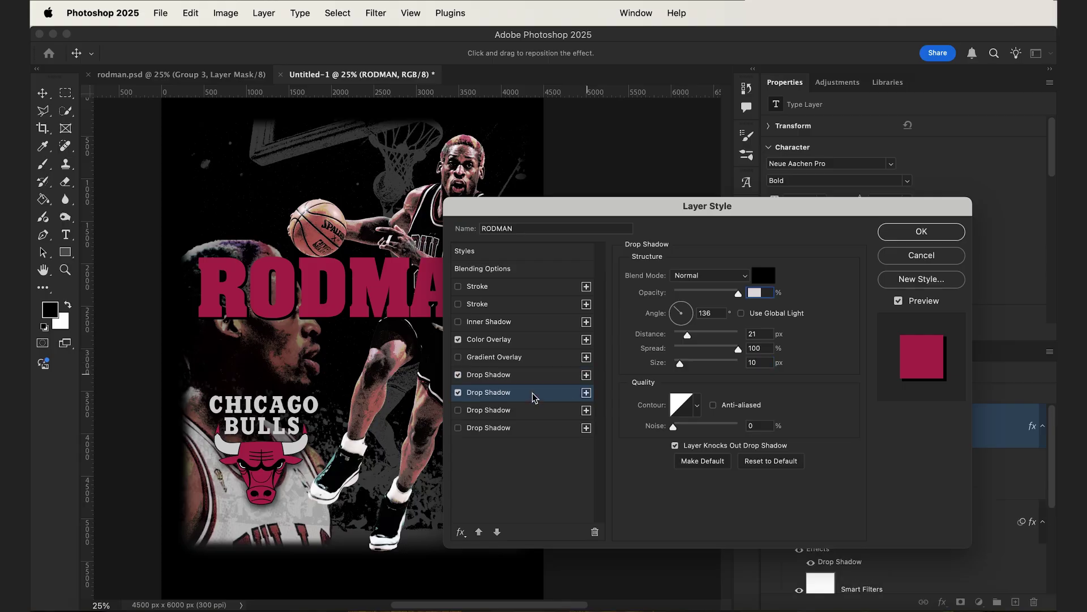
pyautogui.click(763, 275)
pyautogui.moveTo(721, 243); pyautogui.dragTo(666, 213)
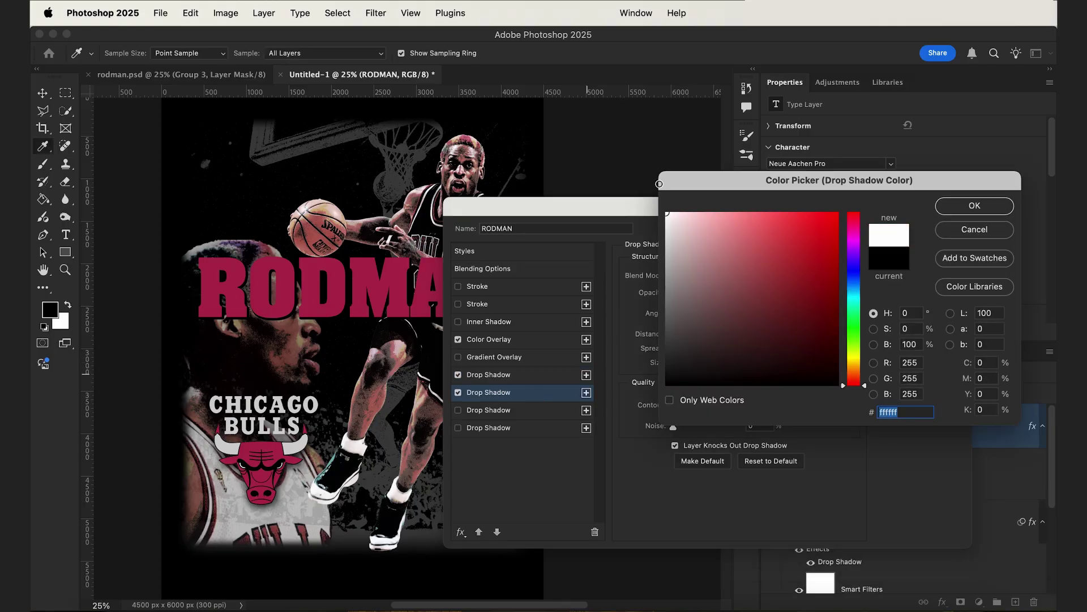
pyautogui.click(955, 210)
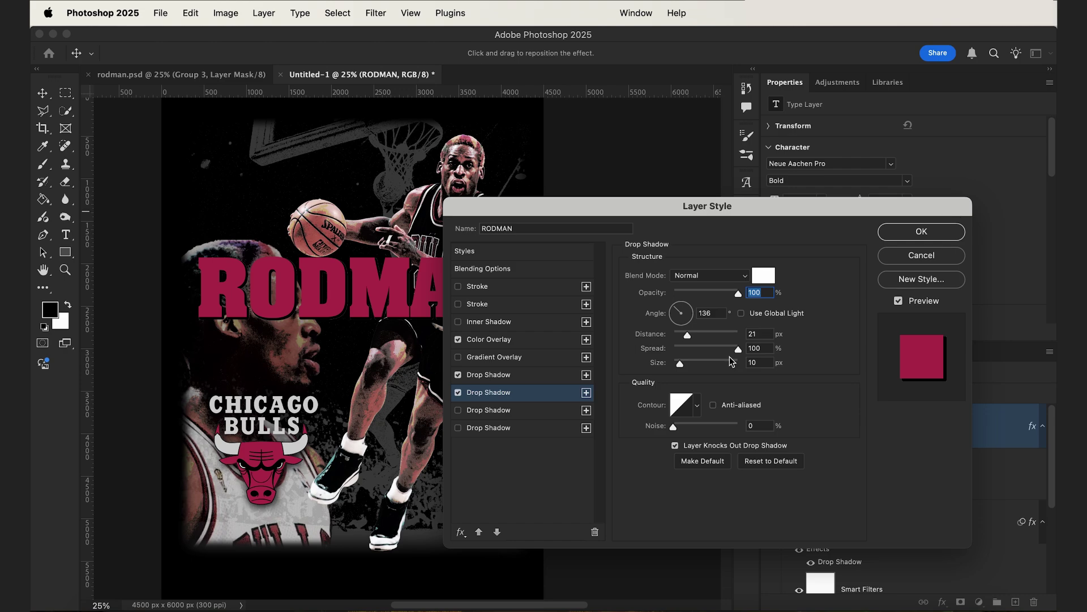
pyautogui.moveTo(680, 363); pyautogui.dragTo(693, 339)
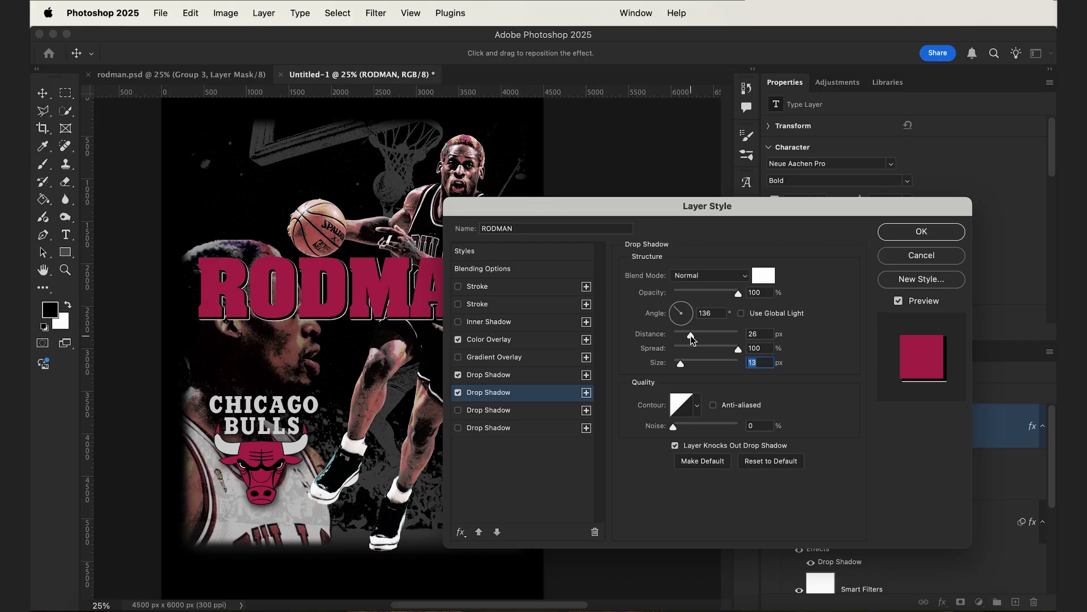
pyautogui.click(691, 338)
# Fine-tune the RODMAN shadows to Distance 18 px for black and about 25 px for white, and apply the layer style
pyautogui.click(531, 377)
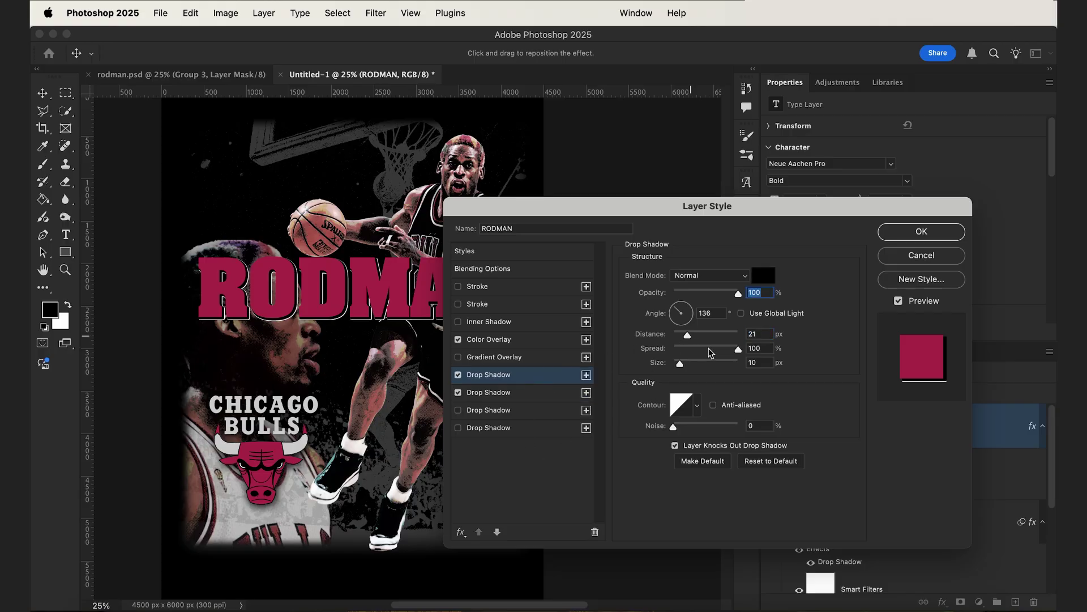
pyautogui.moveTo(689, 334); pyautogui.dragTo(687, 334)
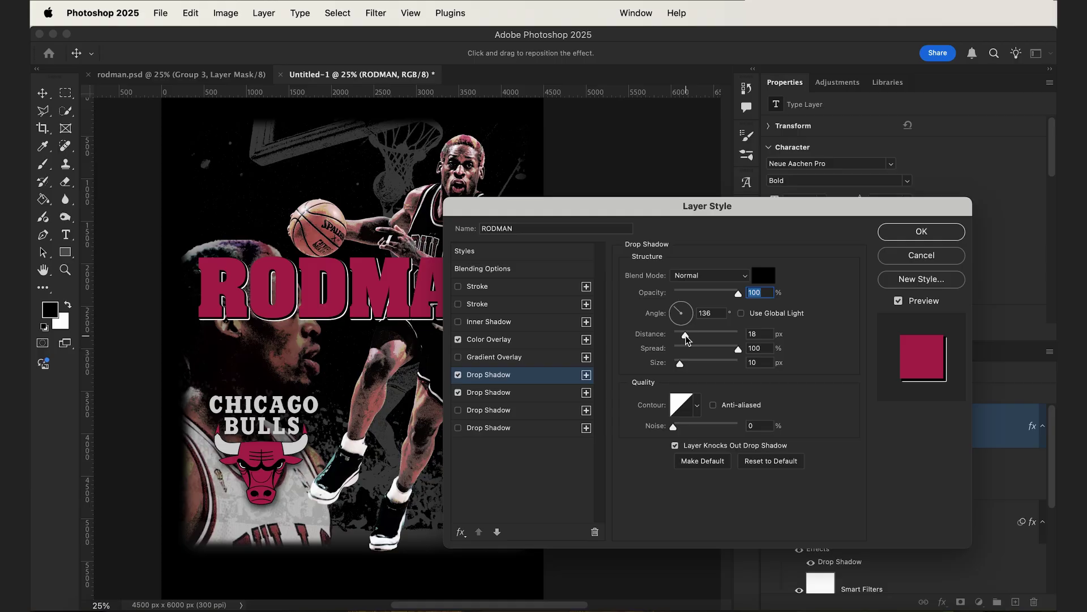
pyautogui.click(518, 393)
pyautogui.click(691, 335)
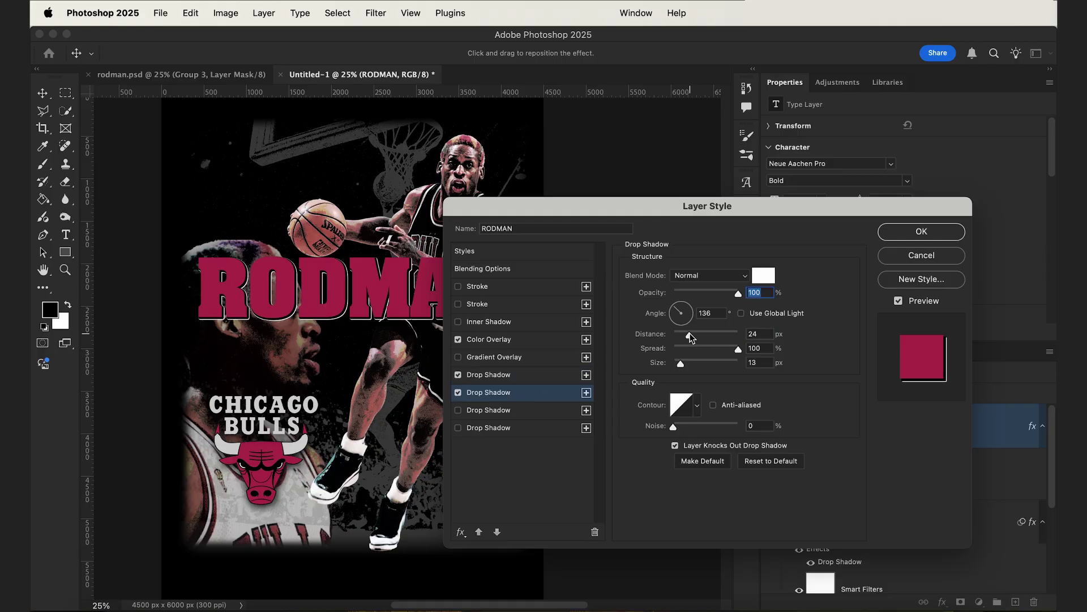
pyautogui.moveTo(692, 338); pyautogui.dragTo(692, 337)
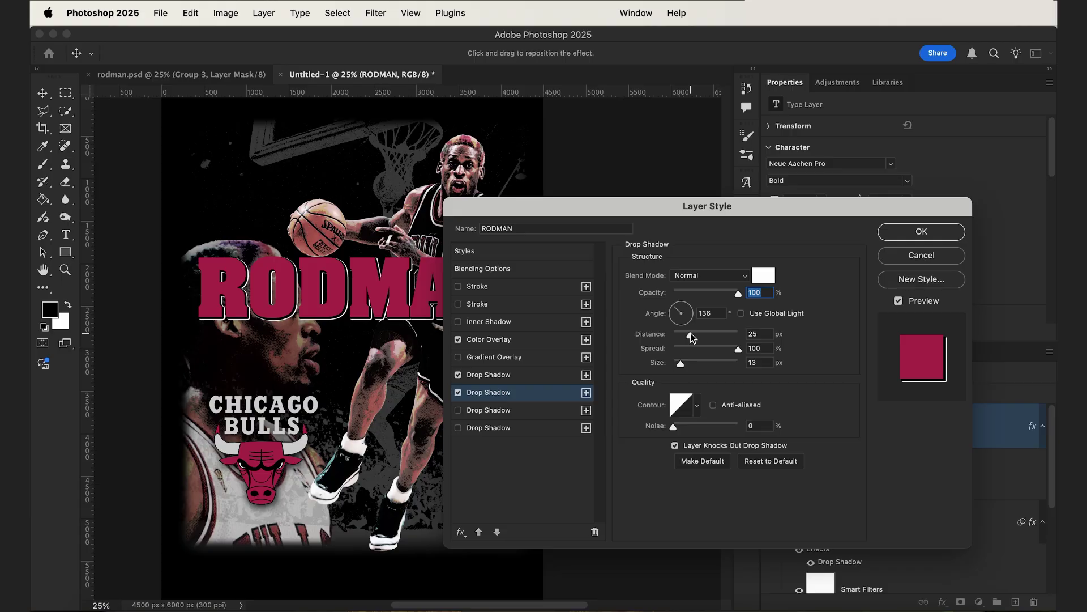
pyautogui.click(691, 337)
pyautogui.click(921, 232)
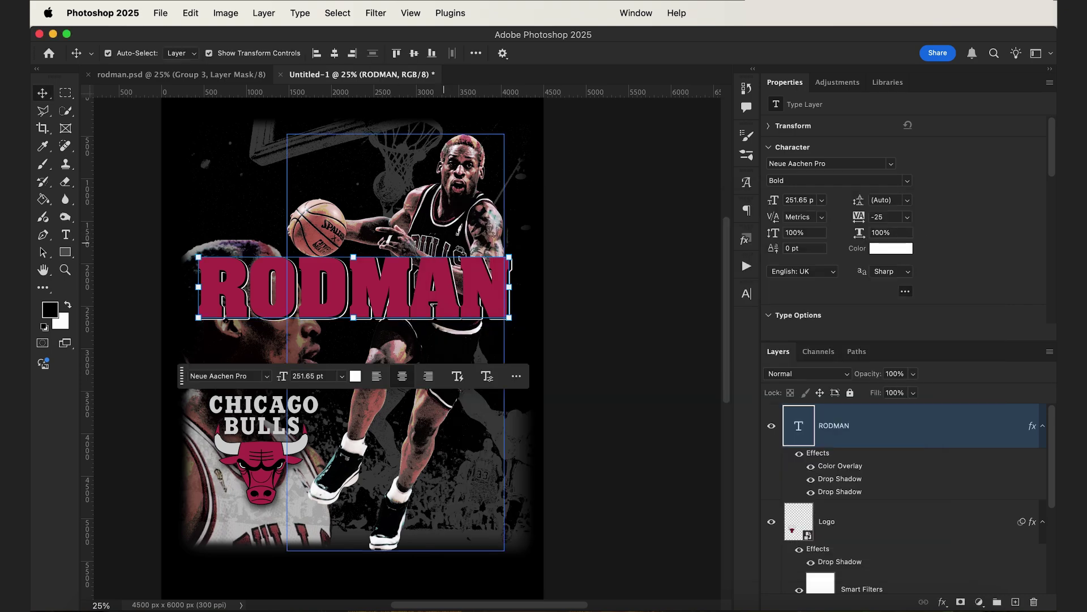
# Rotate the RODMAN text 90° clockwise so it reads vertically downward
pyautogui.press('super+t')
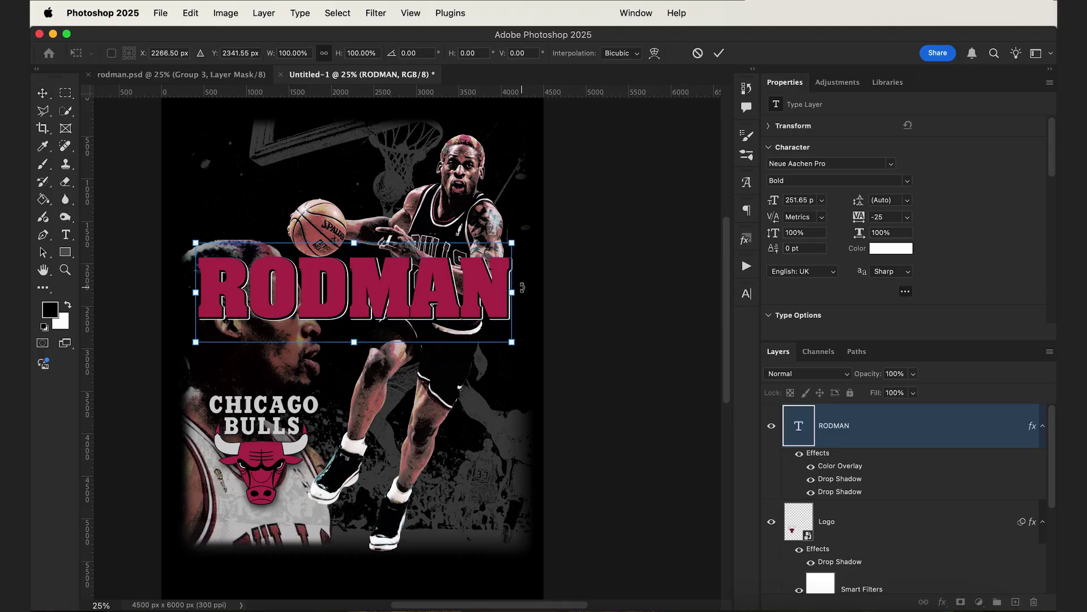
pyautogui.press('Return')
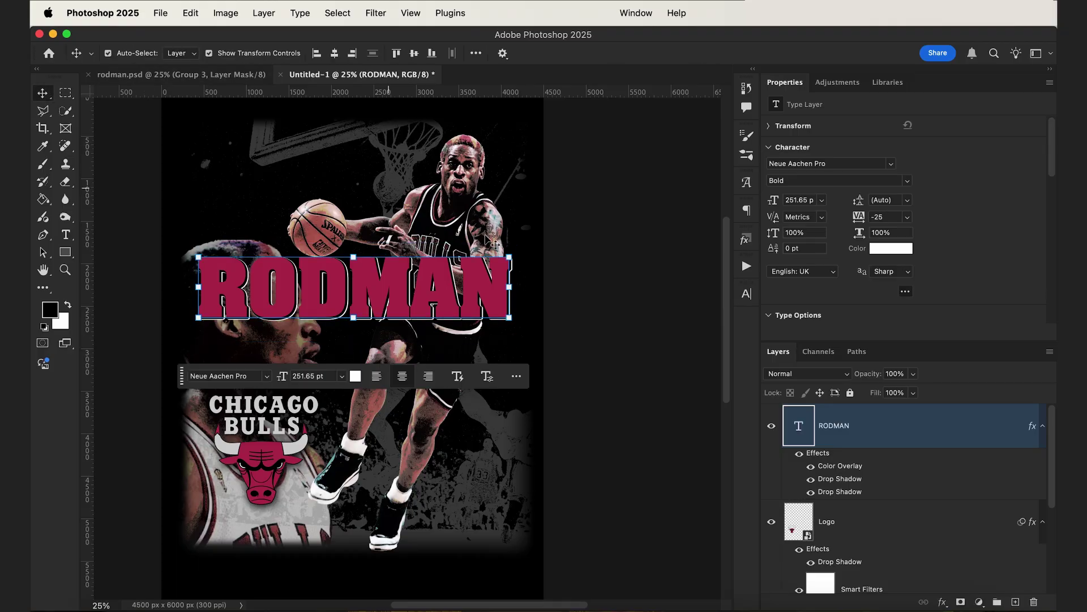
pyautogui.click(520, 322)
pyautogui.press('Escape')
pyautogui.moveTo(522, 323); pyautogui.dragTo(335, 420)
pyautogui.press('Return')
pyautogui.click(453, 454)
pyautogui.click(470, 436)
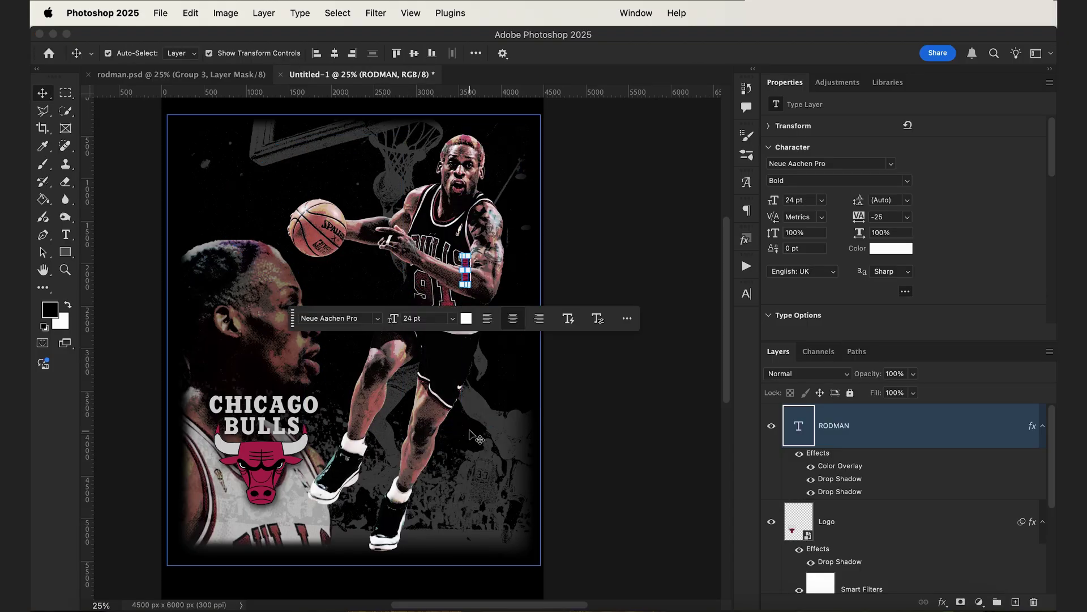
pyautogui.hotkey('ctrl', 'z')
# Scale the vertical RODMAN text up to about 344 pt and align it along the artwork's right edge, spanning nearly the full height
pyautogui.hotkey('ctrl', 't')
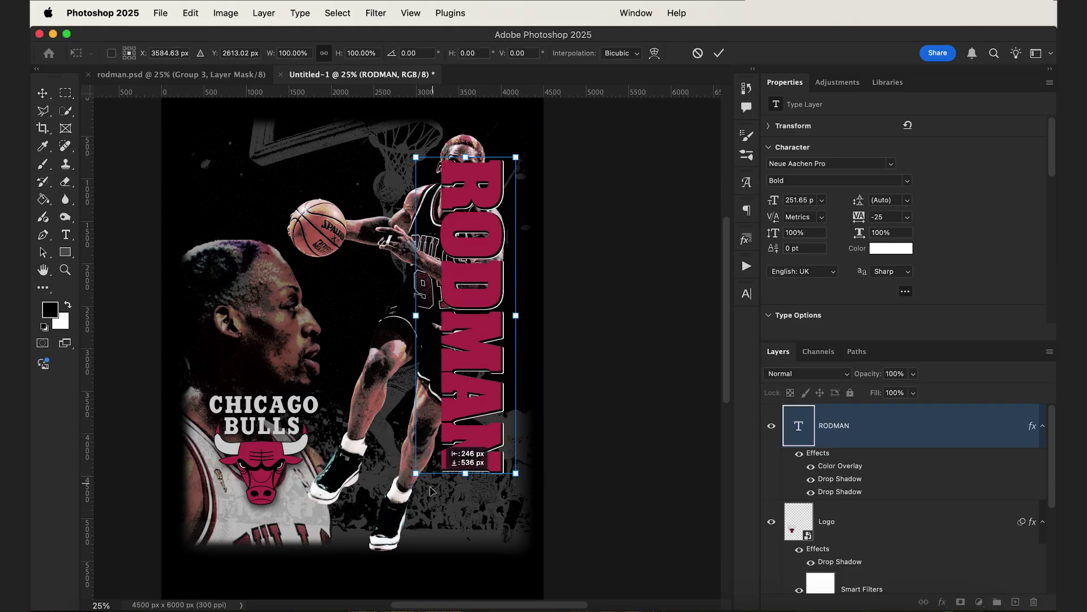
pyautogui.moveTo(404, 489); pyautogui.dragTo(387, 546)
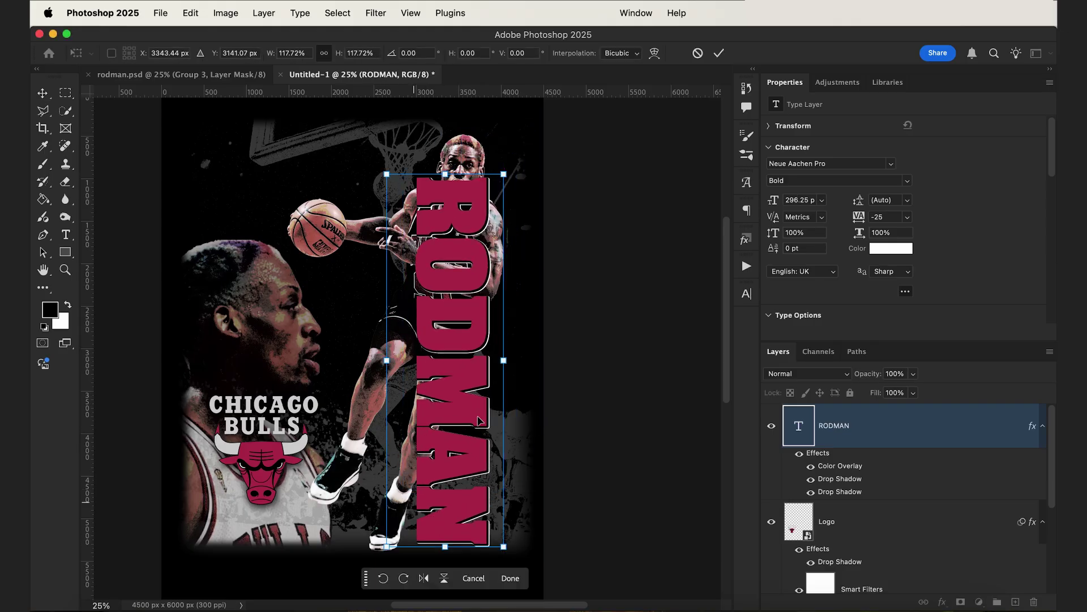
pyautogui.moveTo(506, 175); pyautogui.dragTo(557, 124)
pyautogui.moveTo(478, 205); pyautogui.dragTo(494, 202)
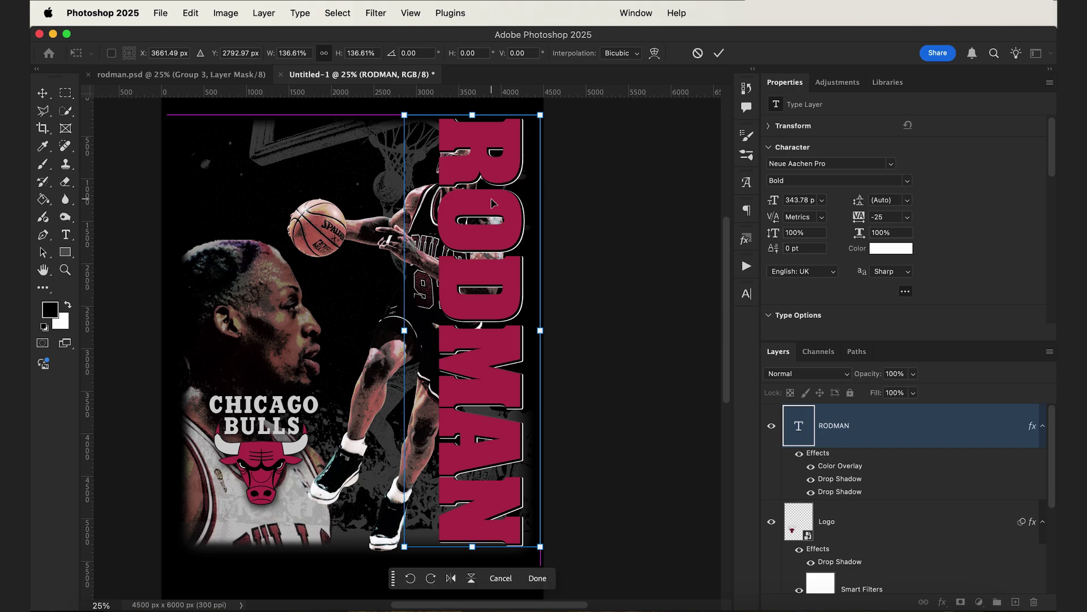
pyautogui.press('Return')
# Collapse the RODMAN and Logo layer effects and move the RODMAN layer beneath the Rodman Profile group, directly above BG
pyautogui.click(1043, 426)
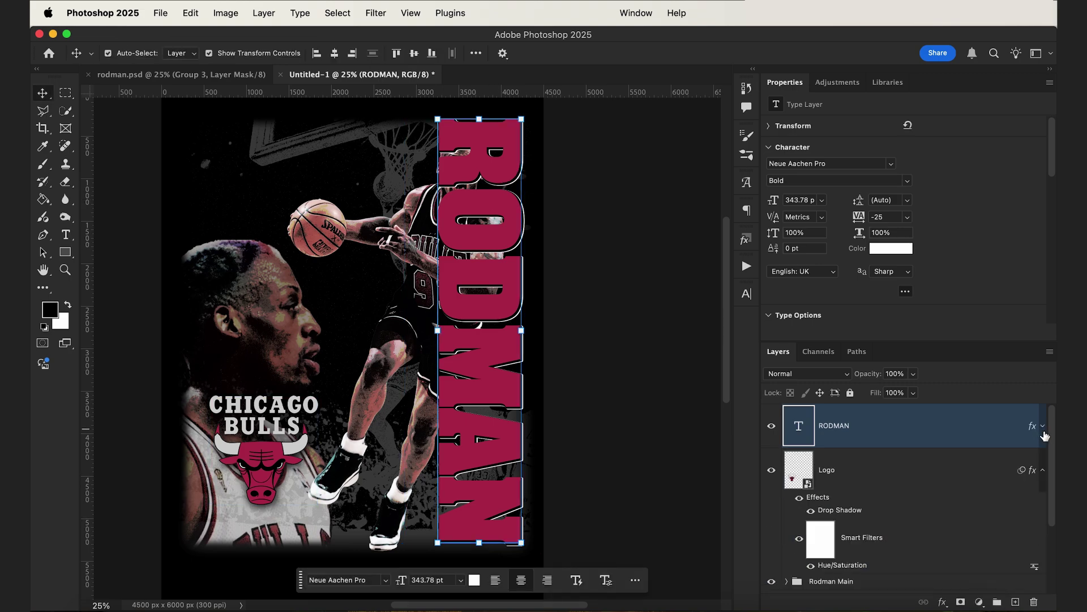
pyautogui.click(1046, 487)
pyautogui.click(1043, 469)
pyautogui.moveTo(972, 428); pyautogui.dragTo(977, 536)
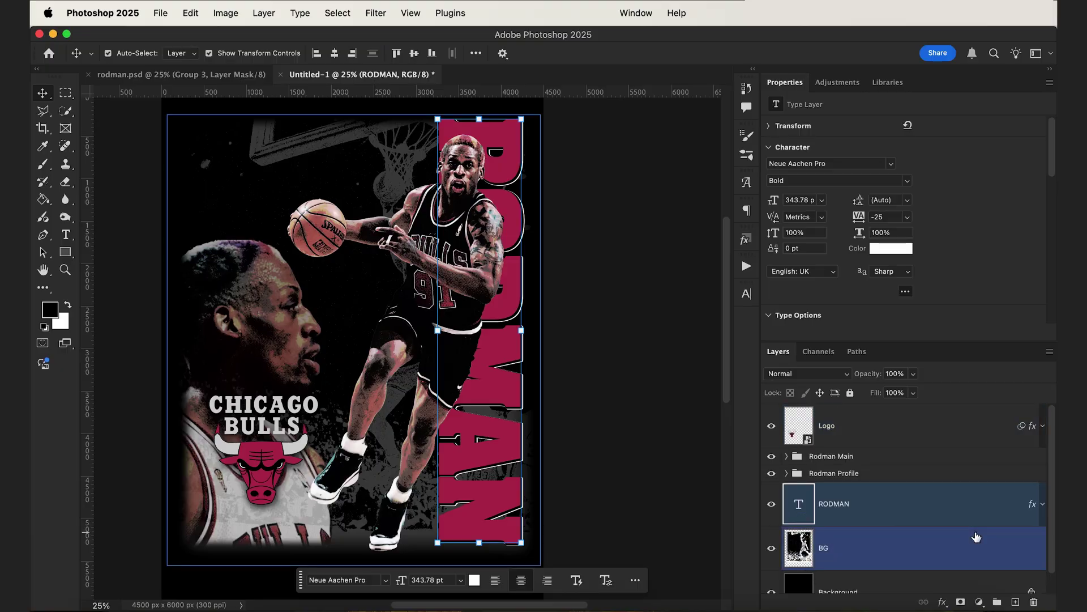
# Move the Rodman Main group horizontally about 280 px to the left
pyautogui.click(932, 457)
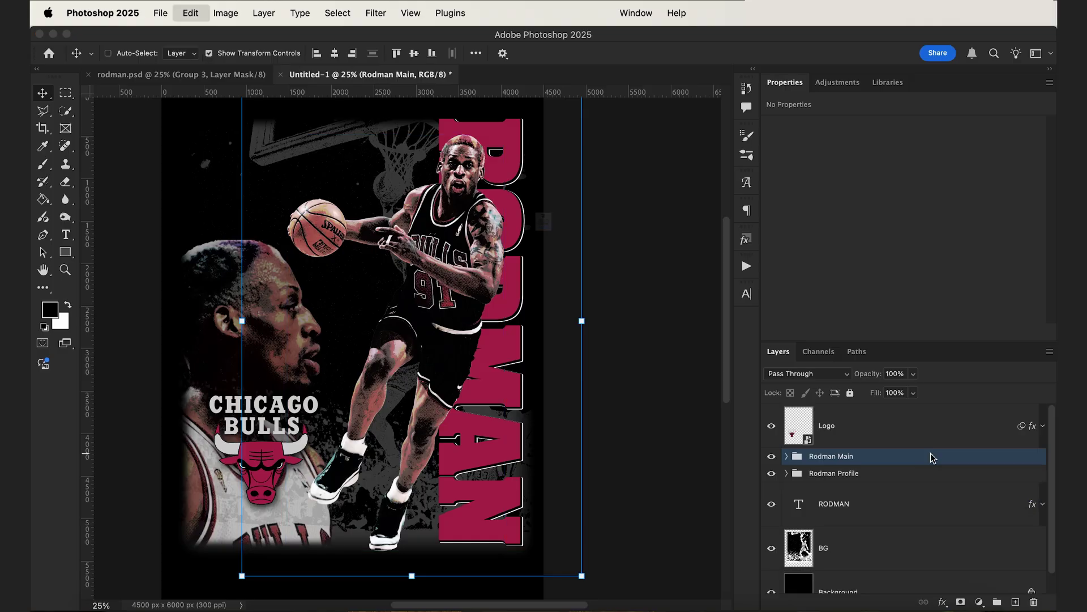
pyautogui.press('super+t')
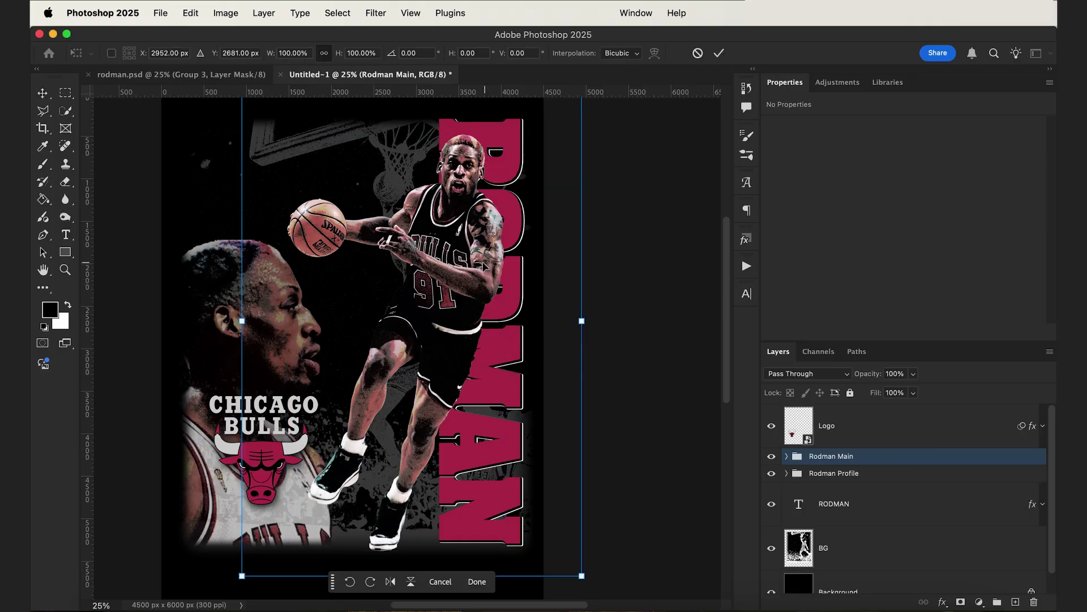
pyautogui.moveTo(484, 265); pyautogui.dragTo(460, 266)
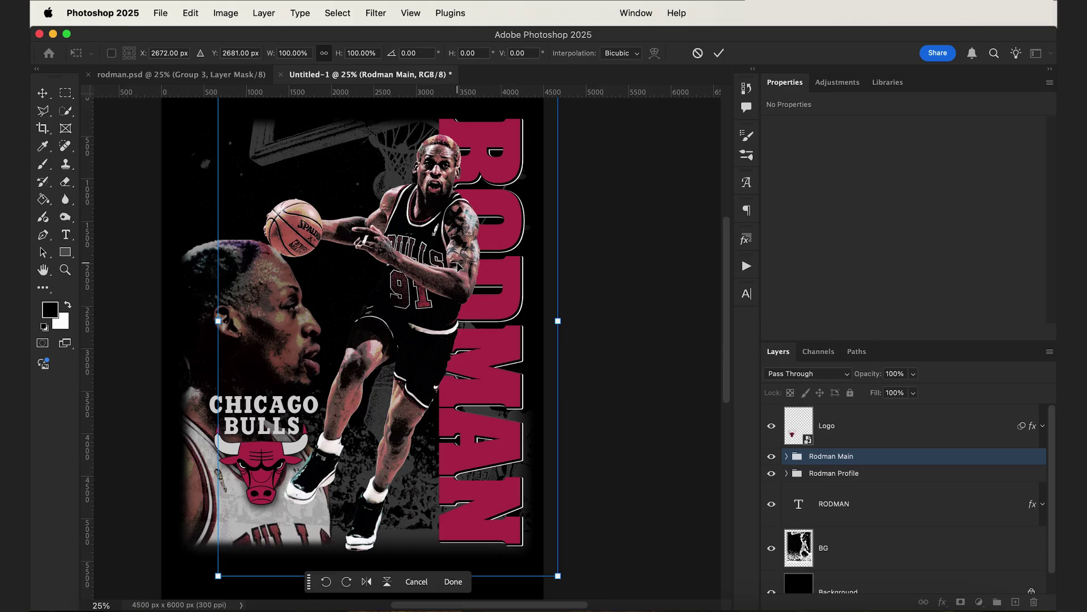
pyautogui.press('Return')
# Nudge the RODMAN text slightly to the right, closer to the artwork's edge, and deselect it
pyautogui.click(480, 232)
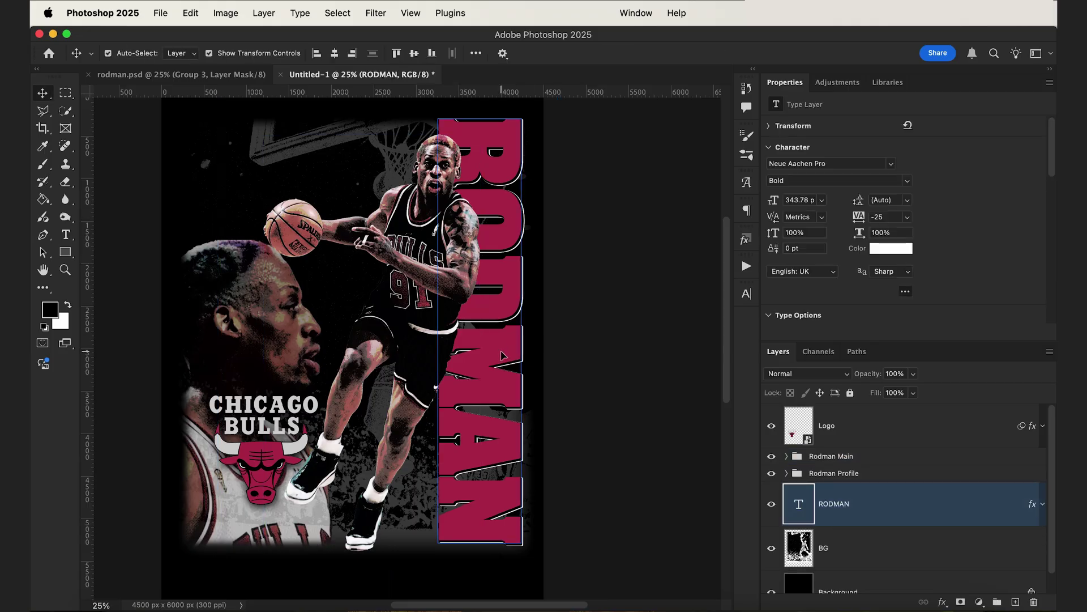
pyautogui.moveTo(501, 355); pyautogui.dragTo(508, 355)
pyautogui.click(632, 300)
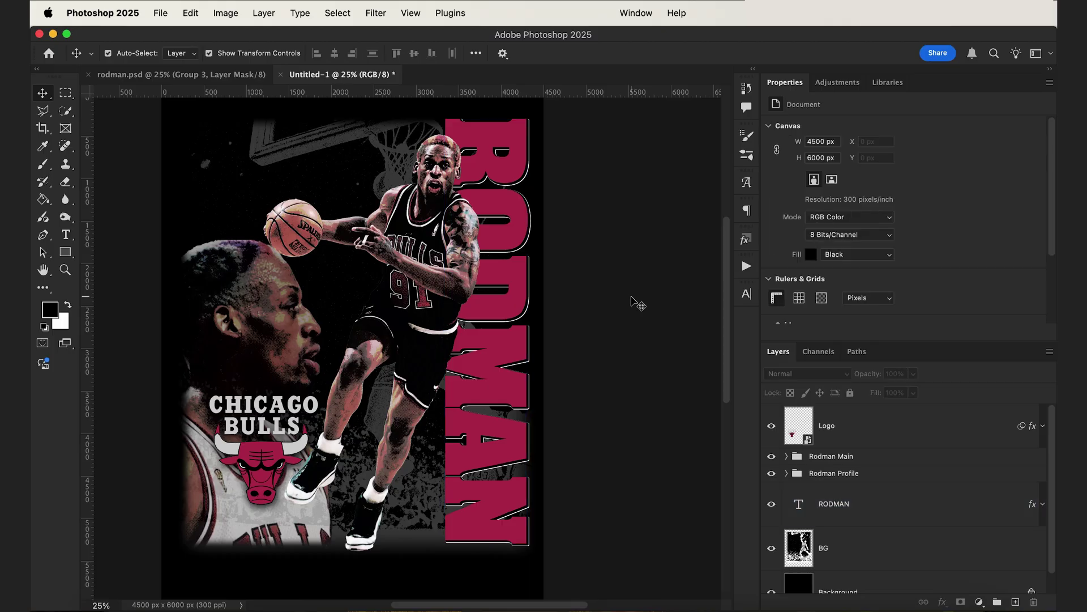
# Give the Rodman Main group a soft black drop shadow with Spread 0% and Size 183 px
pyautogui.click(440, 325)
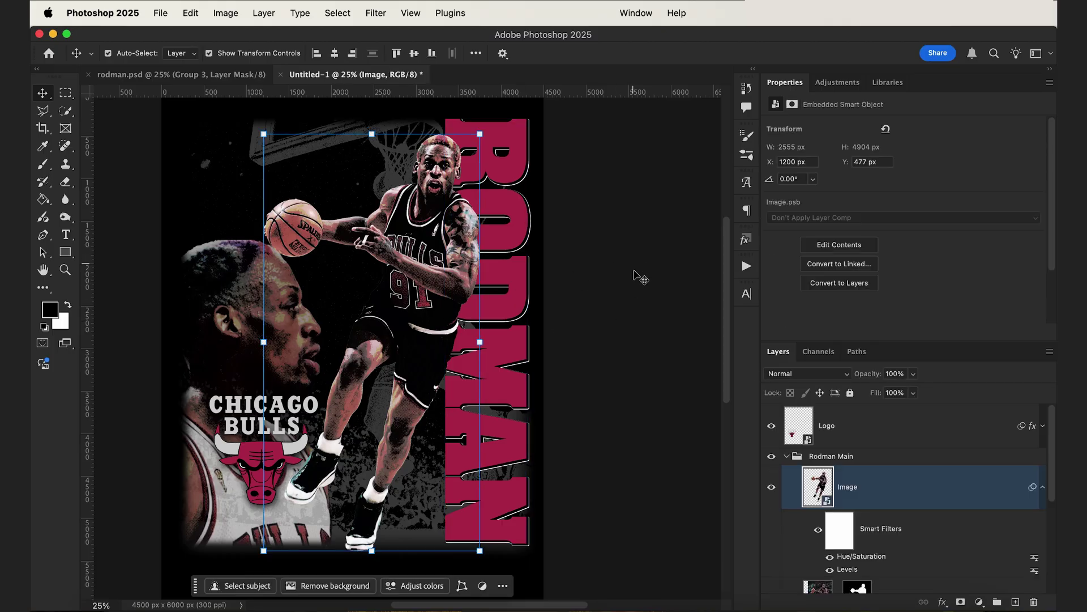
pyautogui.click(795, 457)
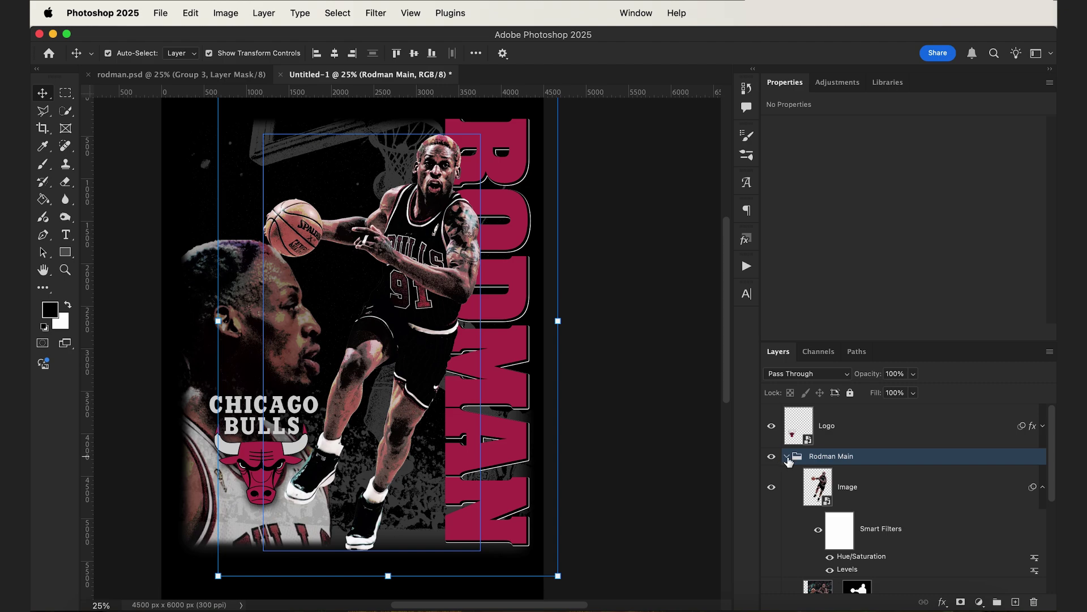
pyautogui.click(788, 457)
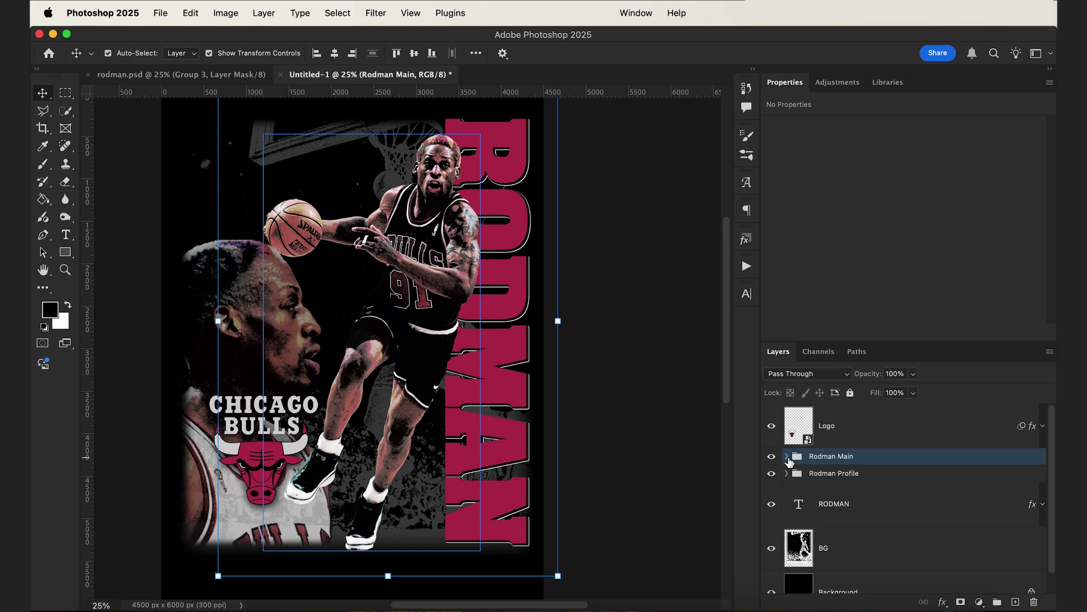
pyautogui.doubleClick(906, 462)
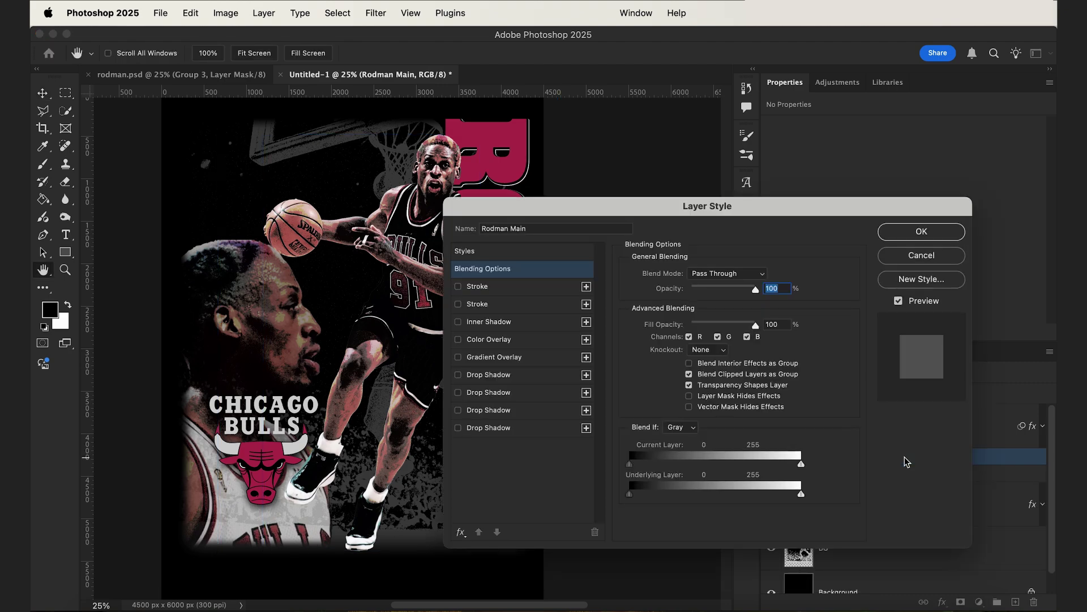
pyautogui.click(459, 375)
pyautogui.moveTo(530, 211); pyautogui.dragTo(613, 205)
pyautogui.click(612, 368)
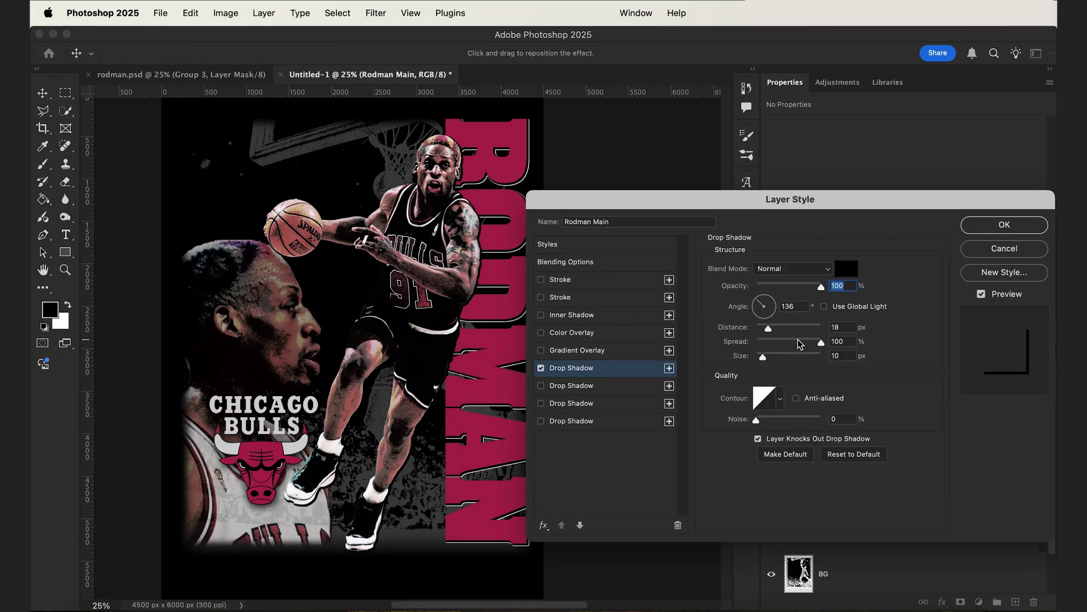
pyautogui.moveTo(804, 342); pyautogui.dragTo(806, 369)
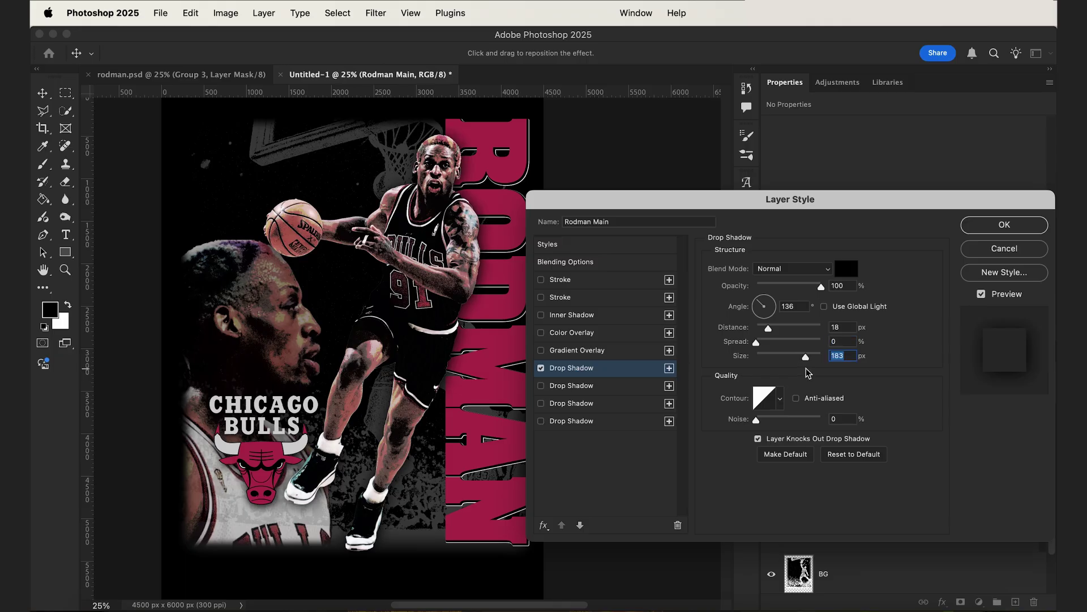
pyautogui.click(1004, 225)
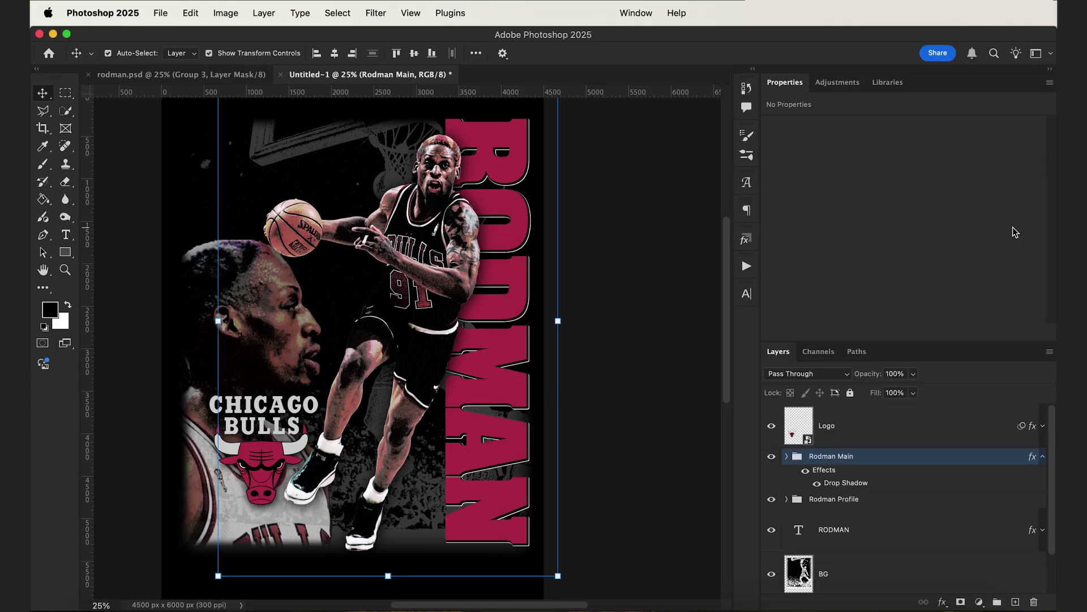
# Add the text "Dennis" in Mistral MN Regular on the dark area above the basketball
pyautogui.click(65, 234)
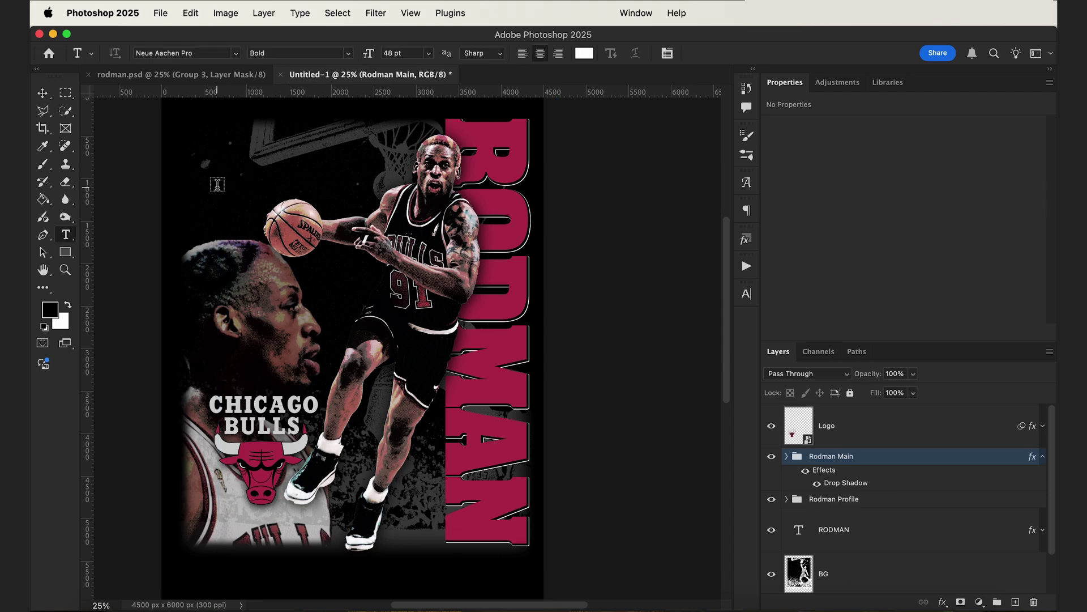
pyautogui.click(207, 53)
pyautogui.write('M')
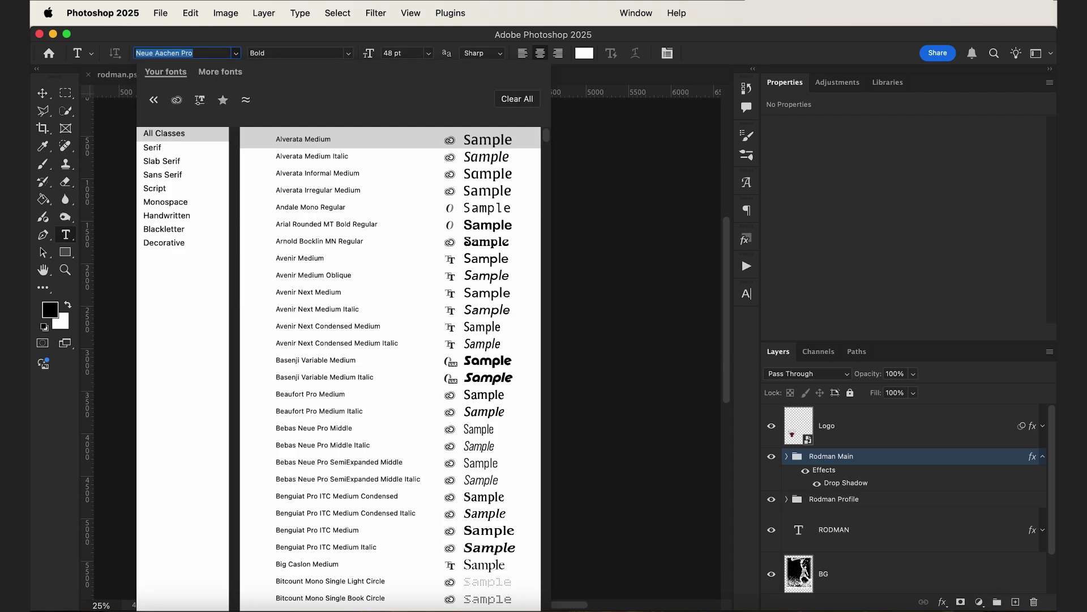
pyautogui.write('istral')
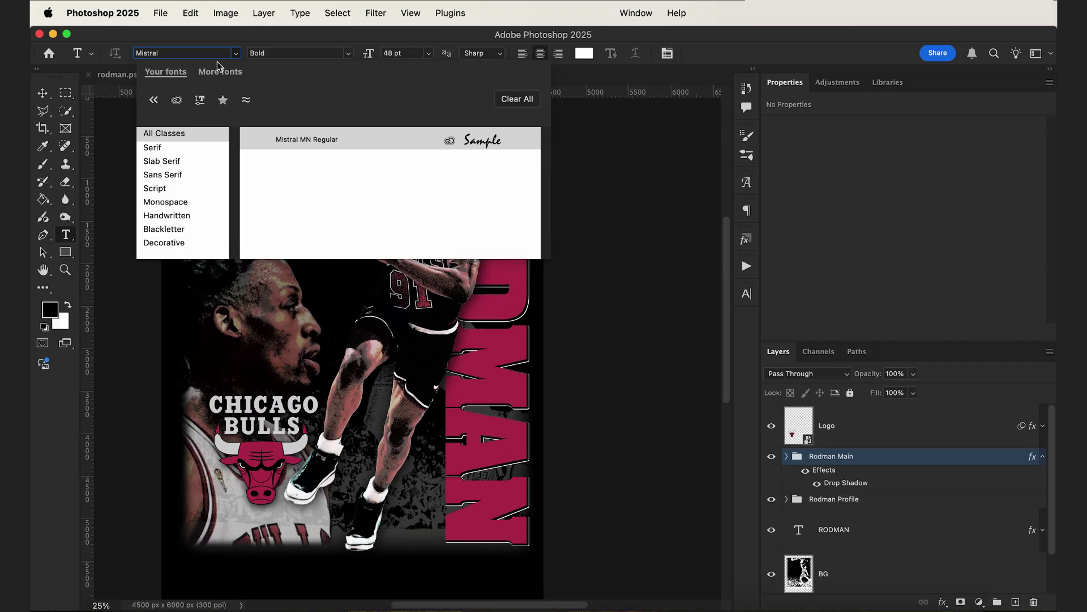
pyautogui.click(336, 142)
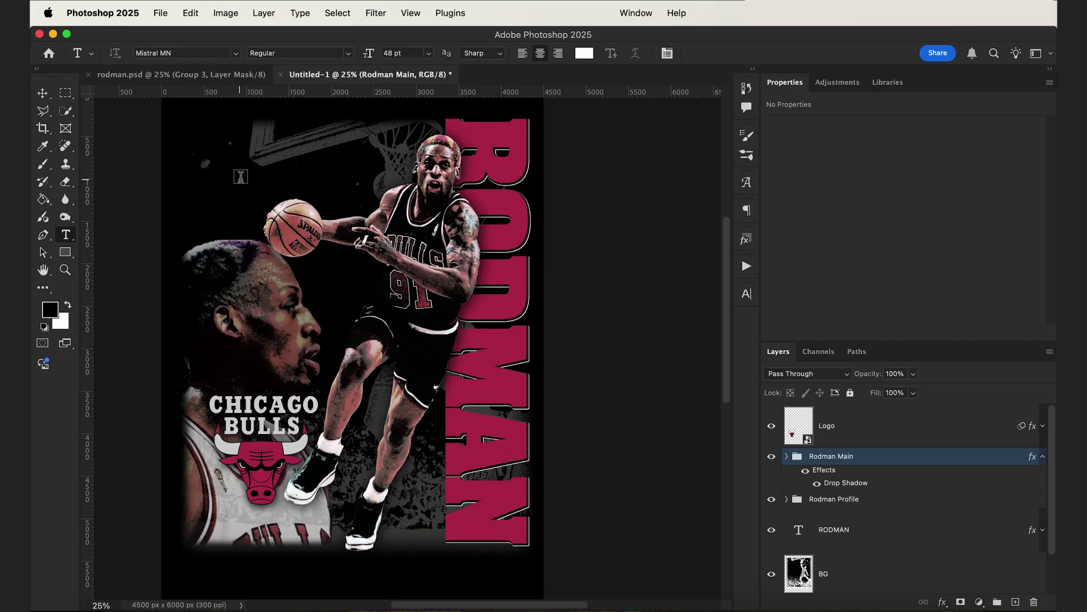
pyautogui.click(239, 182)
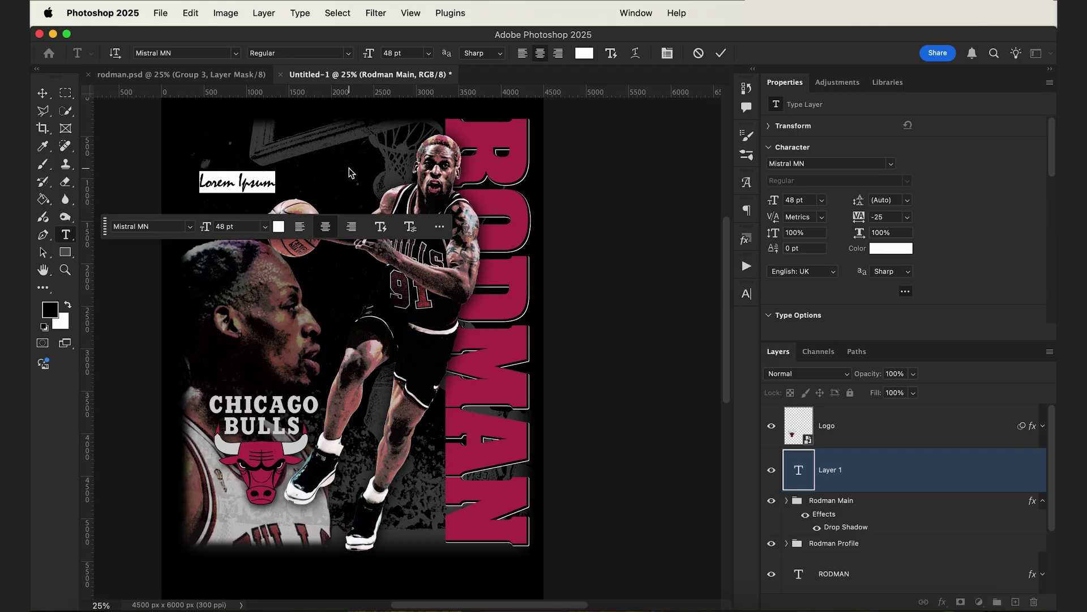
pyautogui.write('Dennis')
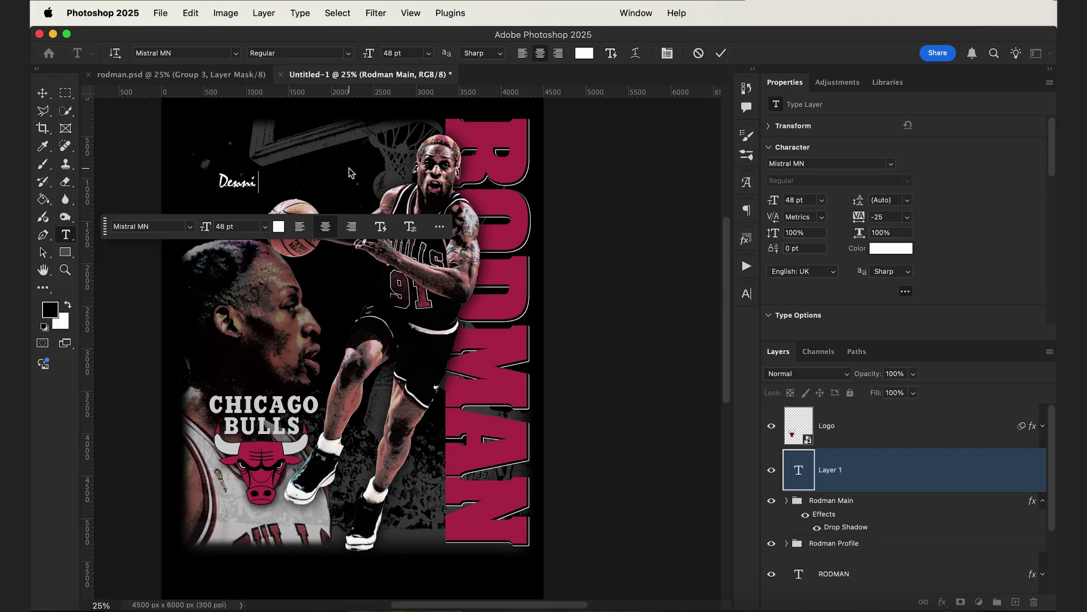
pyautogui.click(41, 96)
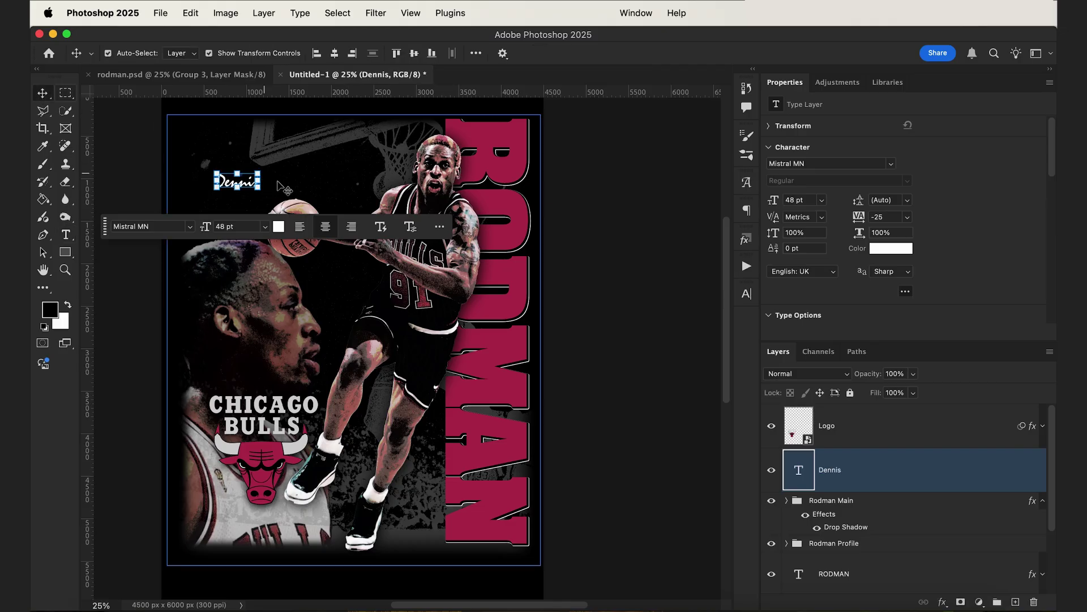
# Scale the Dennis text up to about 150 pt in the artwork's upper left area
pyautogui.press('super+t')
pyautogui.moveTo(261, 173); pyautogui.dragTo(309, 152)
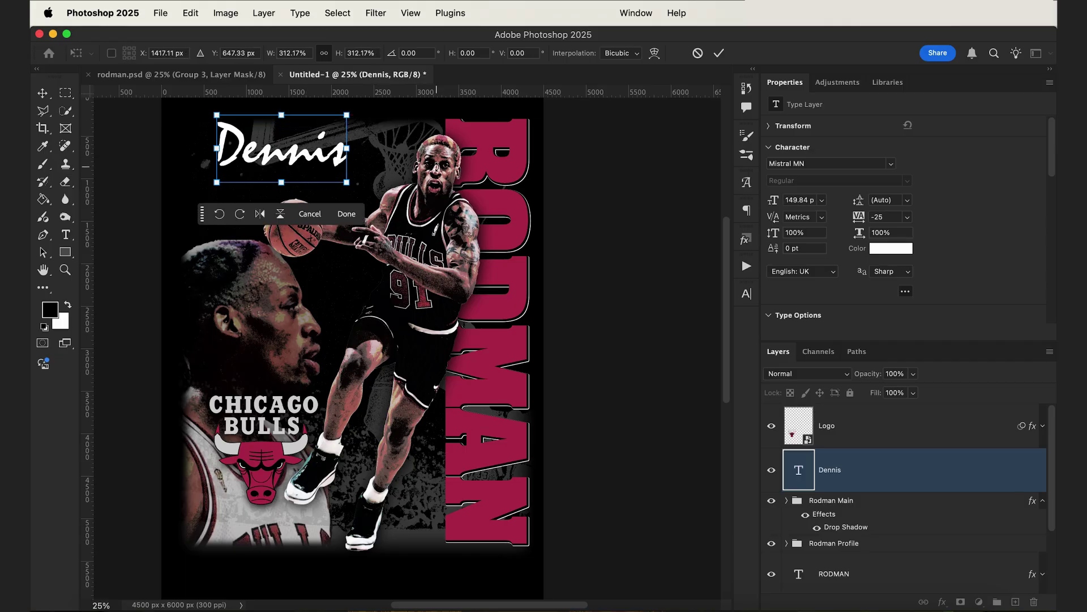
pyautogui.press('Return')
# Copy the layer style of the RODMAN text and paste it onto the Dennis text layer
pyautogui.click(524, 237)
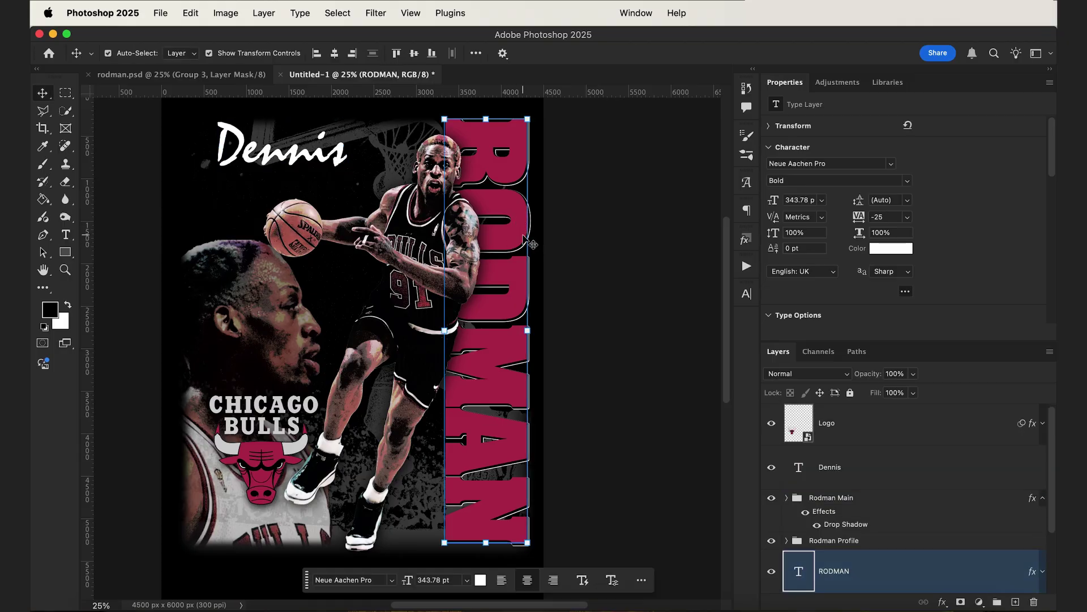
pyautogui.rightClick(891, 576)
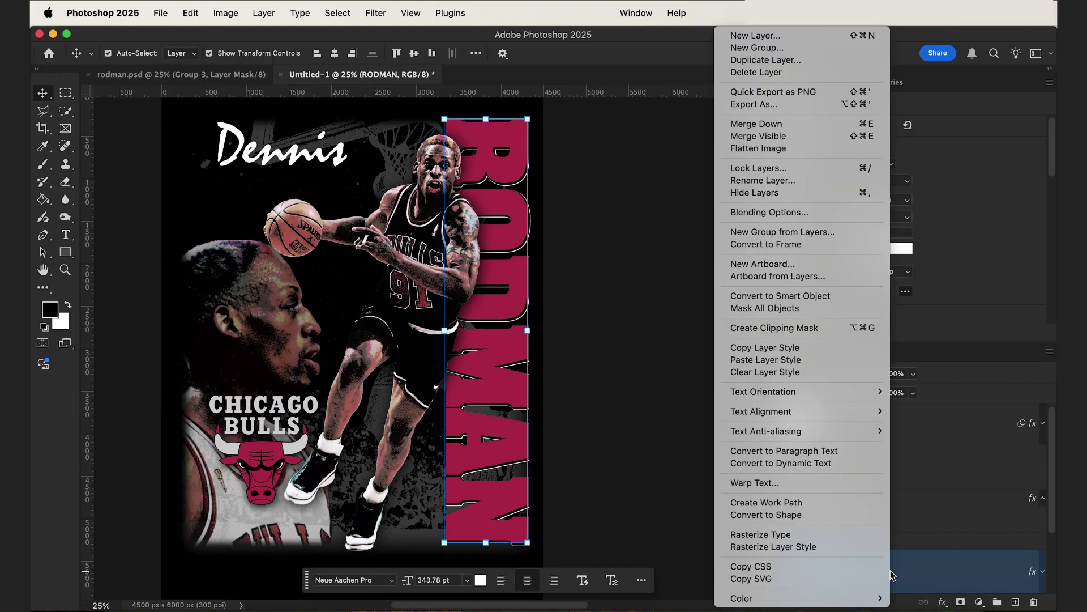
pyautogui.click(790, 354)
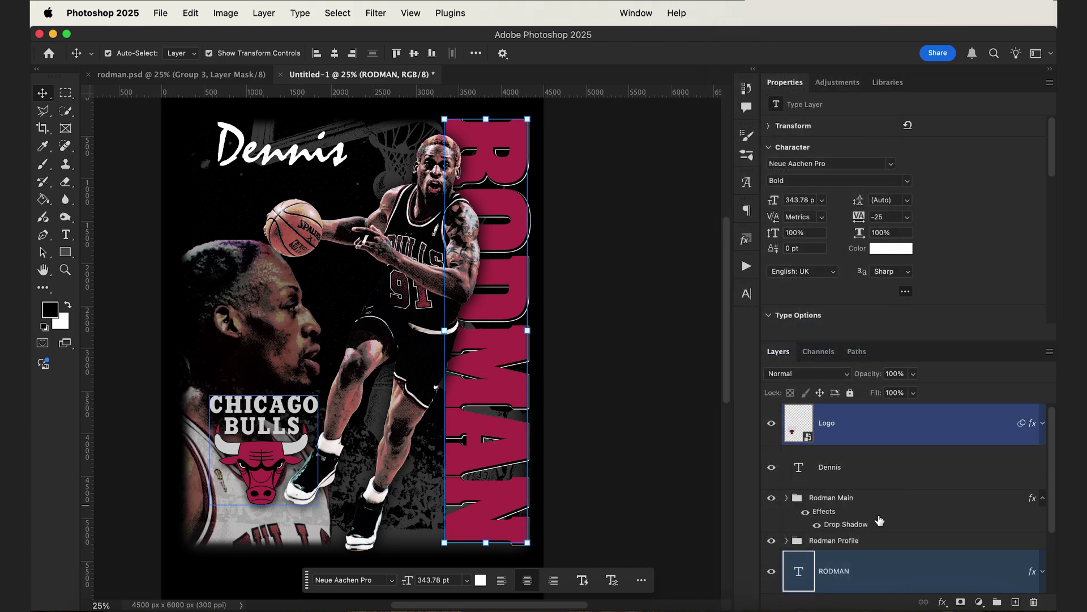
pyautogui.scroll(-3, 872, 516)
pyautogui.scroll(3, 867, 512)
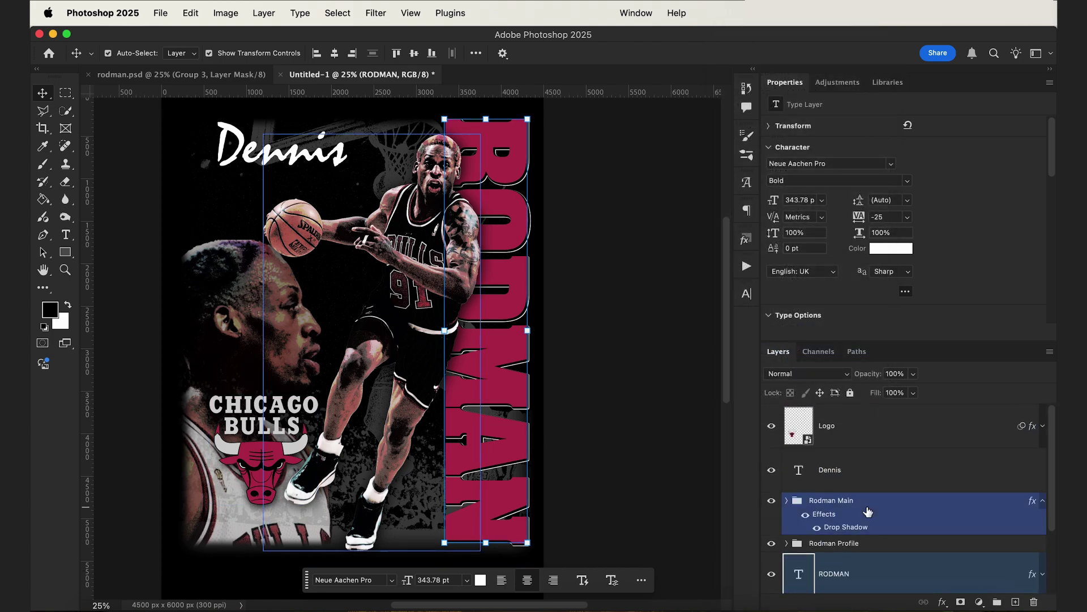
pyautogui.click(886, 462)
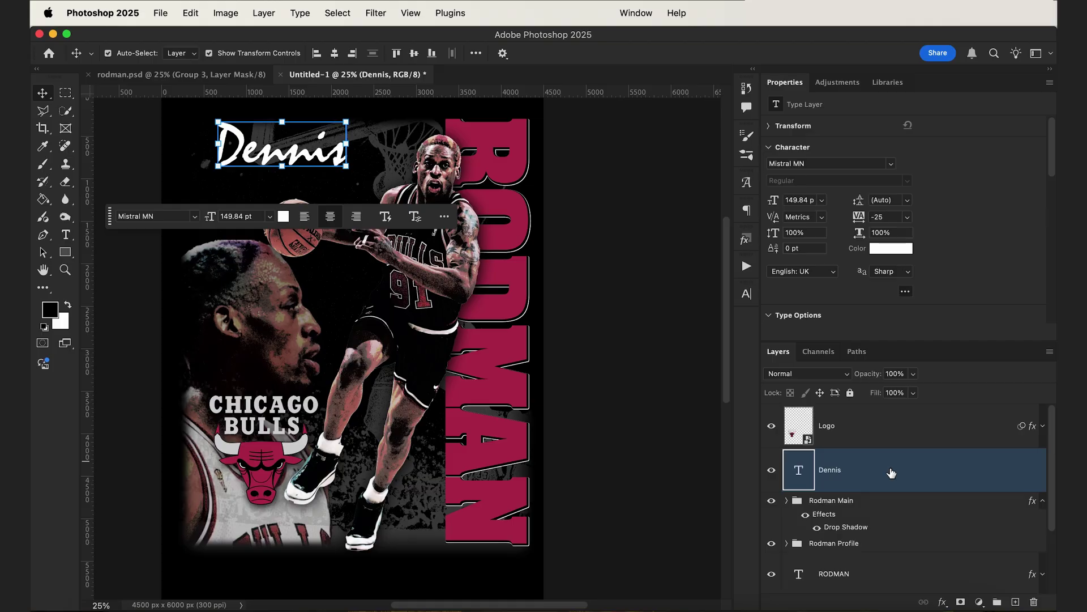
pyautogui.rightClick(891, 472)
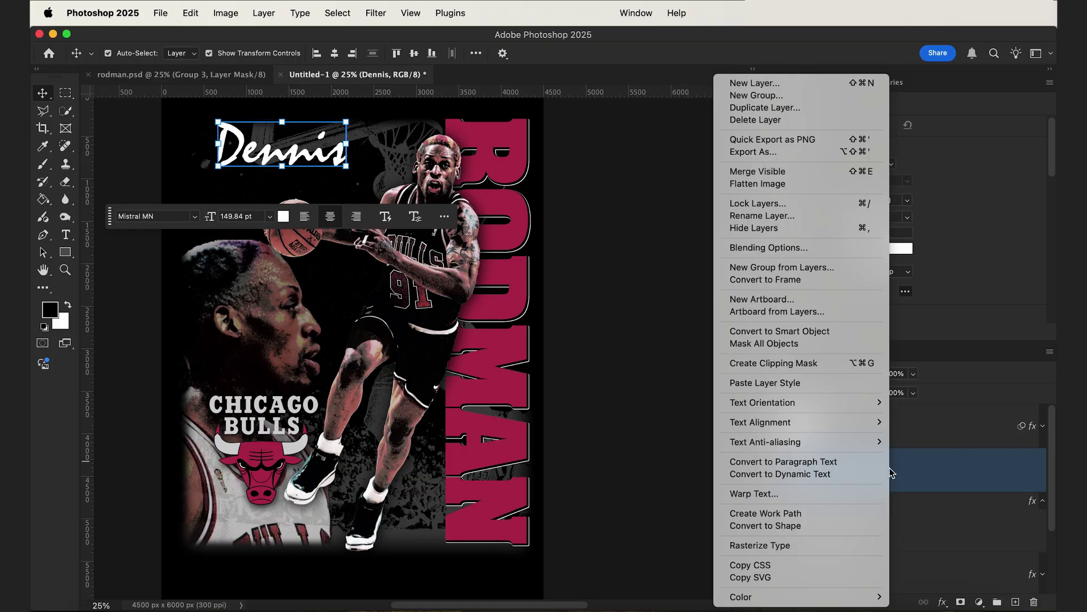
pyautogui.click(836, 390)
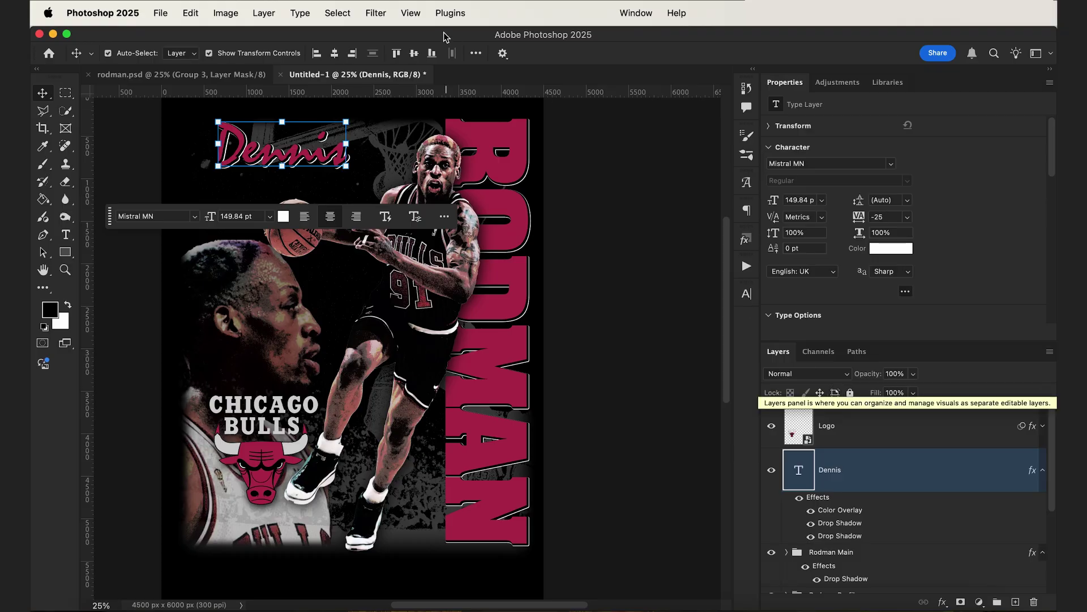
# Enlarge the Dennis text to about 158 pt and change its color overlay to pale beige cfcdb6
pyautogui.moveTo(353, 156); pyautogui.dragTo(353, 143)
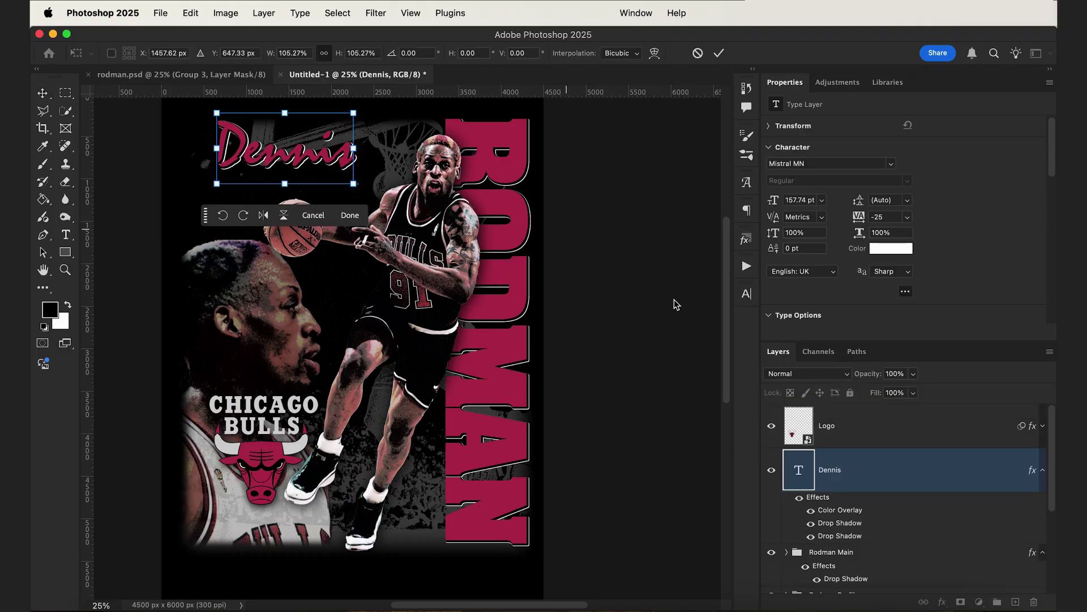
pyautogui.click(903, 491)
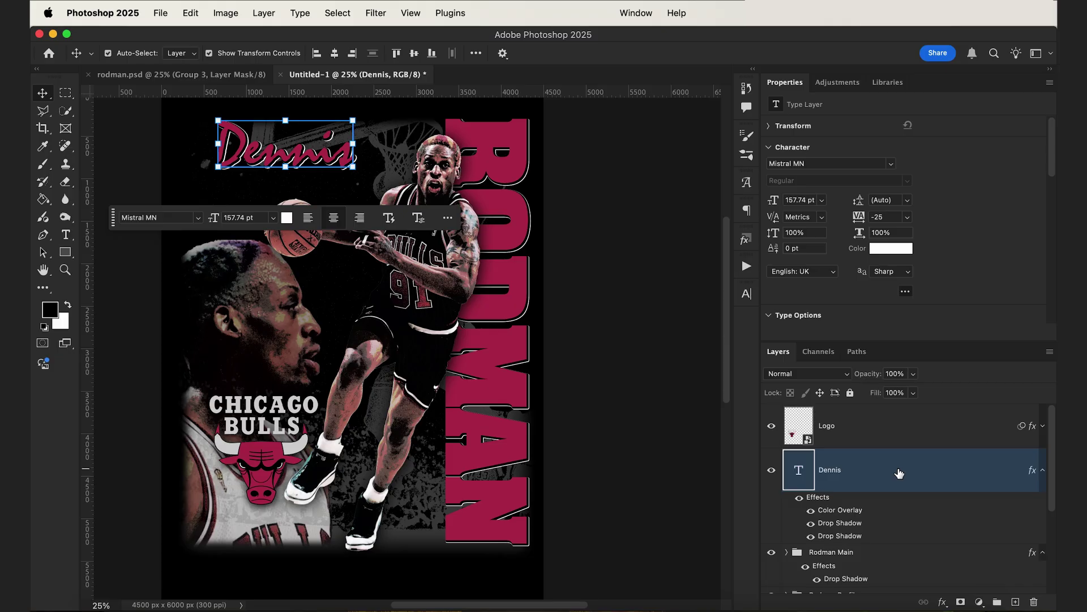
pyautogui.doubleClick(901, 473)
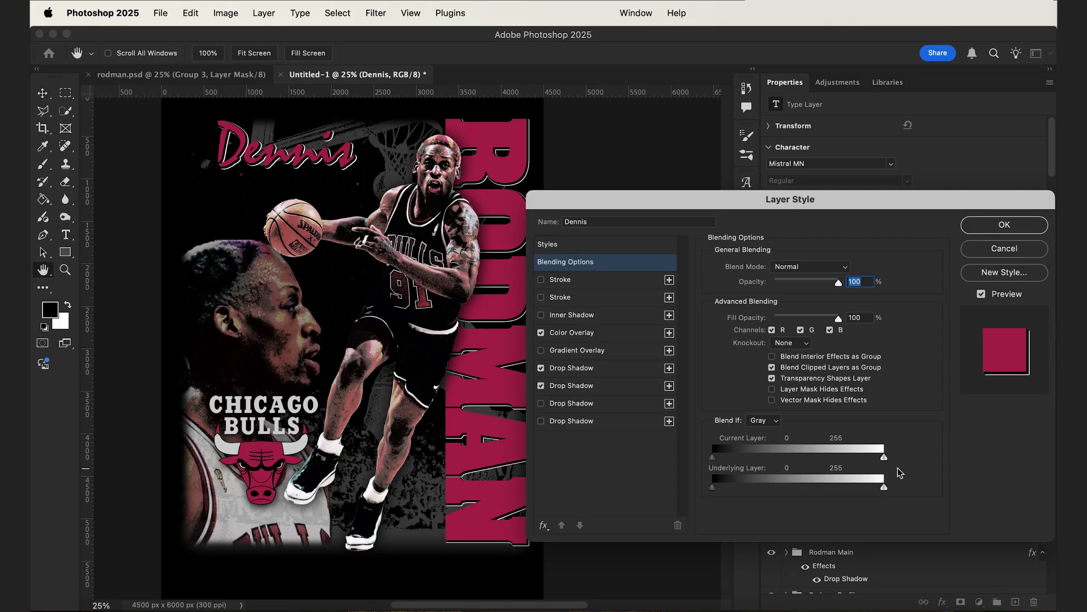
pyautogui.click(589, 335)
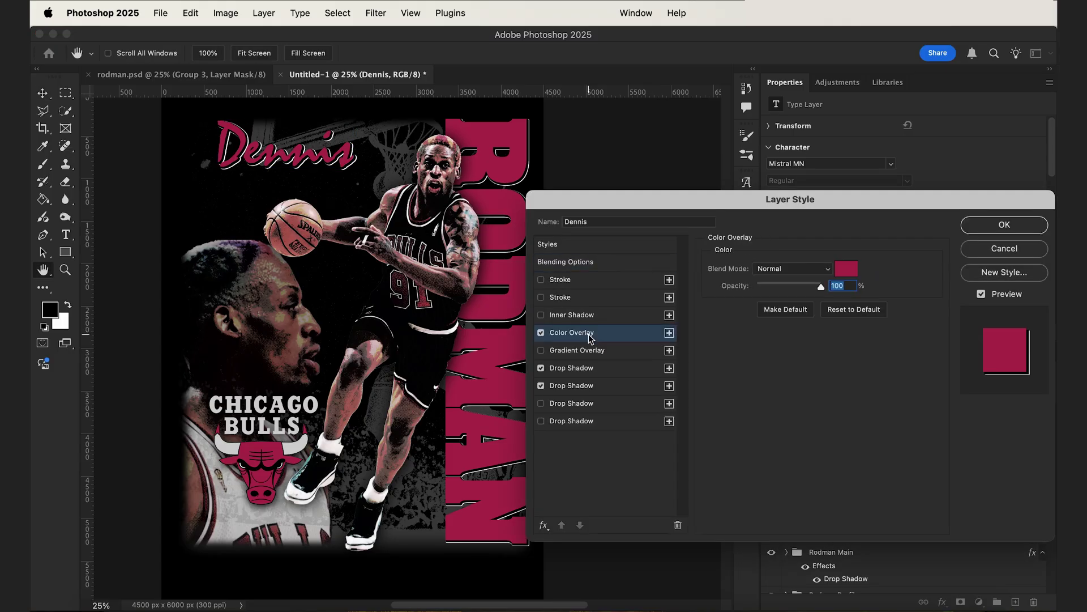
pyautogui.click(848, 270)
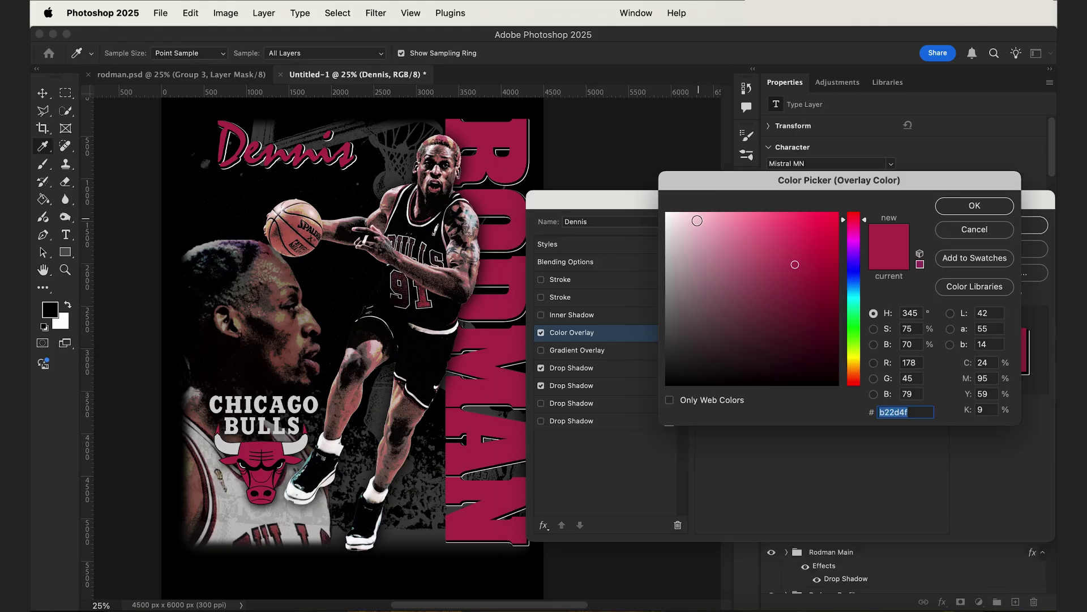
pyautogui.click(857, 360)
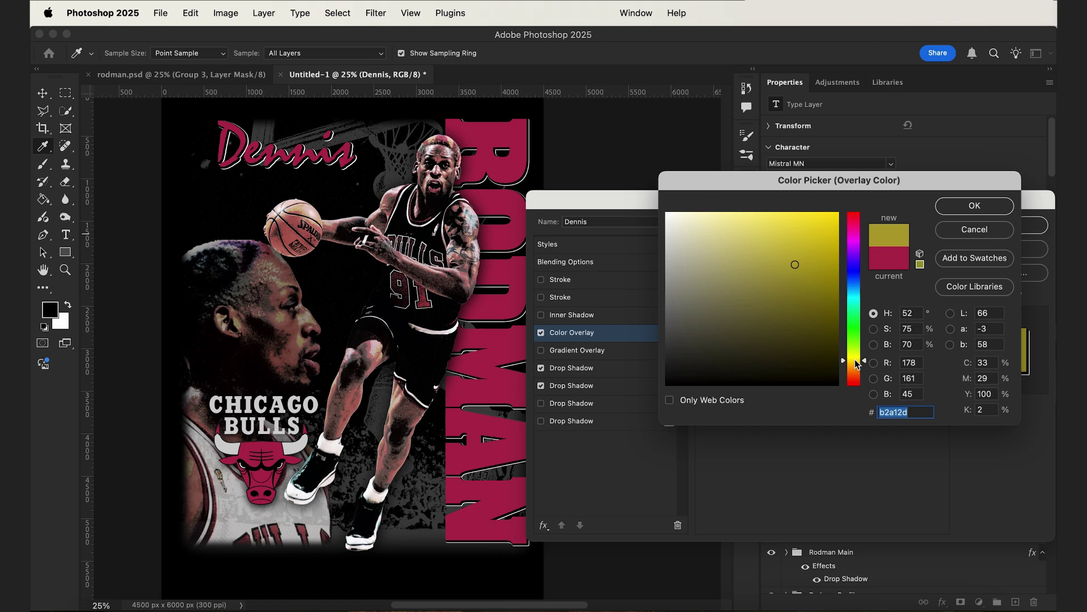
pyautogui.moveTo(857, 361); pyautogui.dragTo(857, 362)
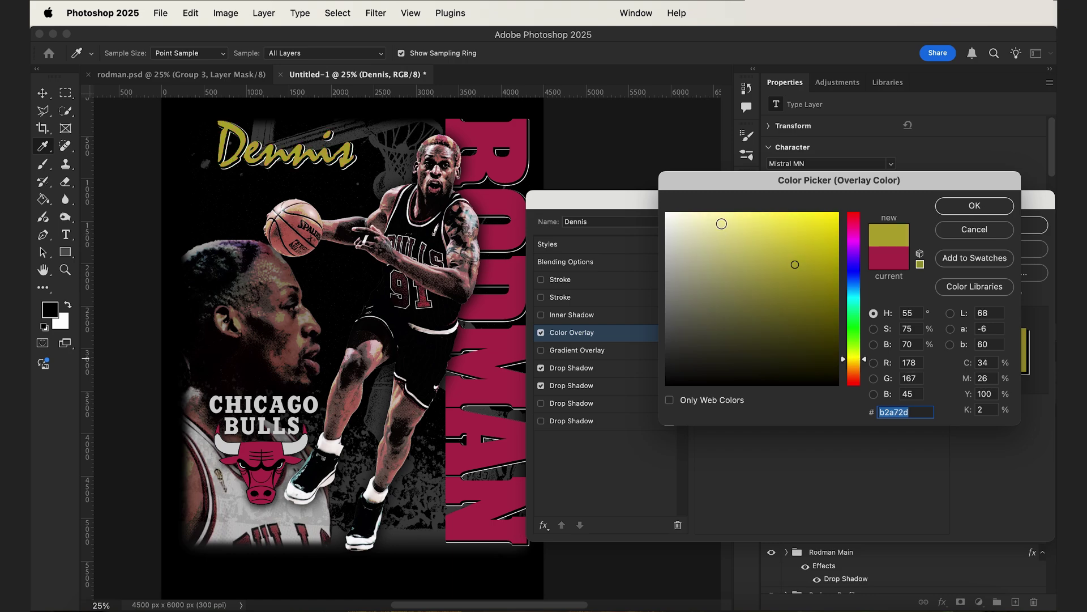
pyautogui.moveTo(721, 223)
pyautogui.mouseDown()
pyautogui.moveTo(691, 219)
pyautogui.moveTo(687, 244)
pyautogui.mouseUp()
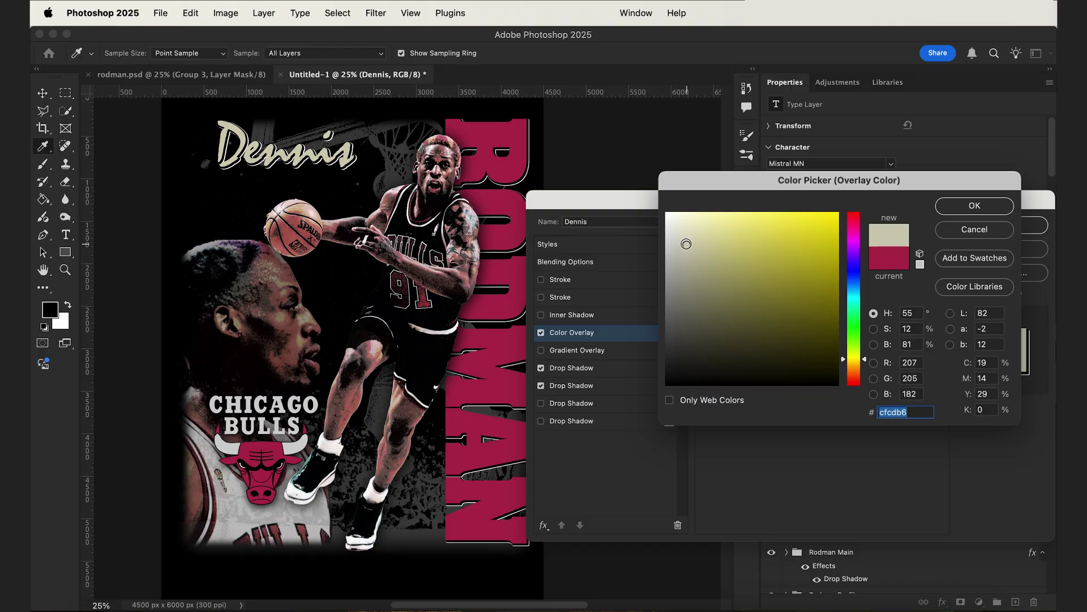
pyautogui.click(973, 207)
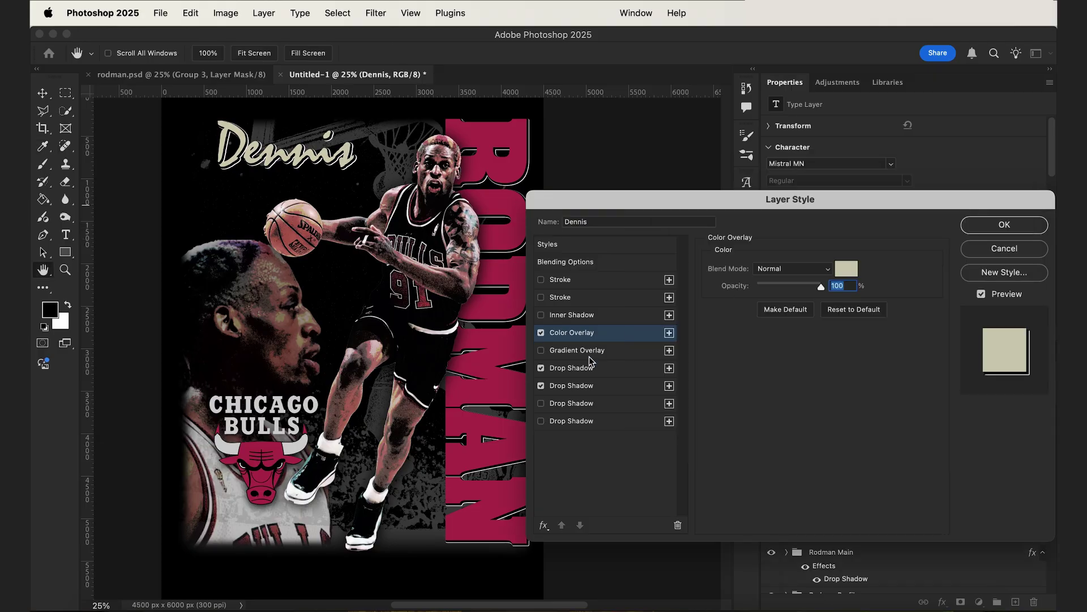
# Recolor the white drop shadow of the Dennis text with crimson b22d4f sampled from the Bulls logo
pyautogui.click(589, 392)
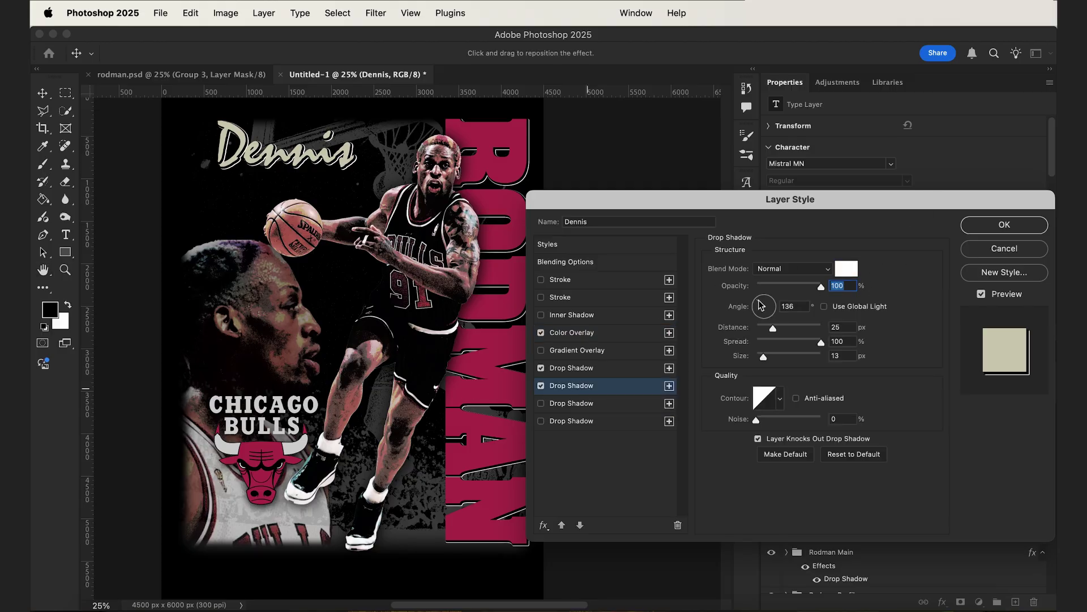
pyautogui.click(848, 269)
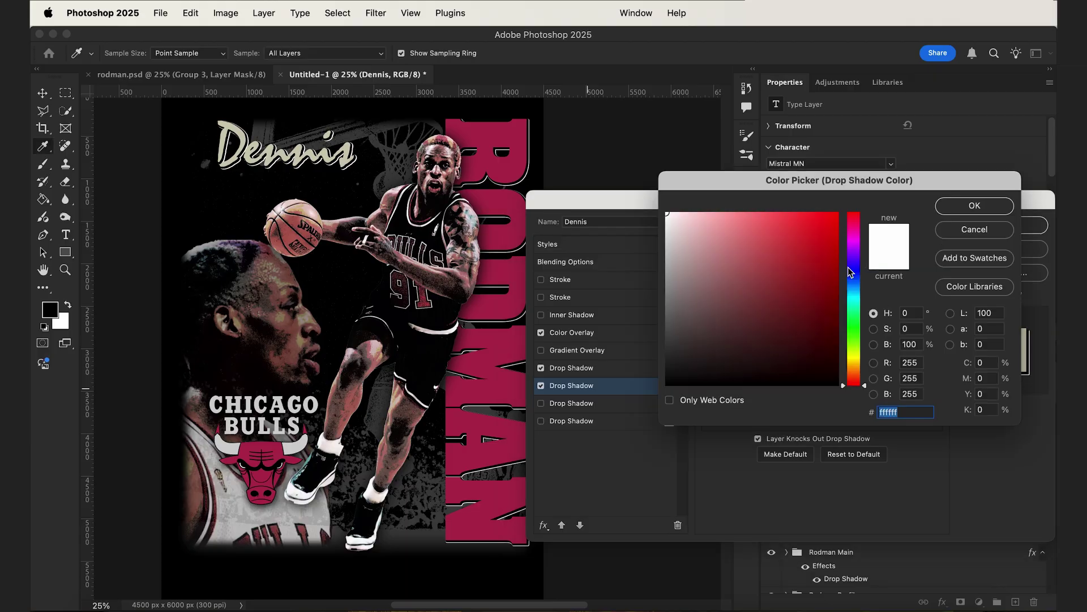
pyautogui.click(248, 444)
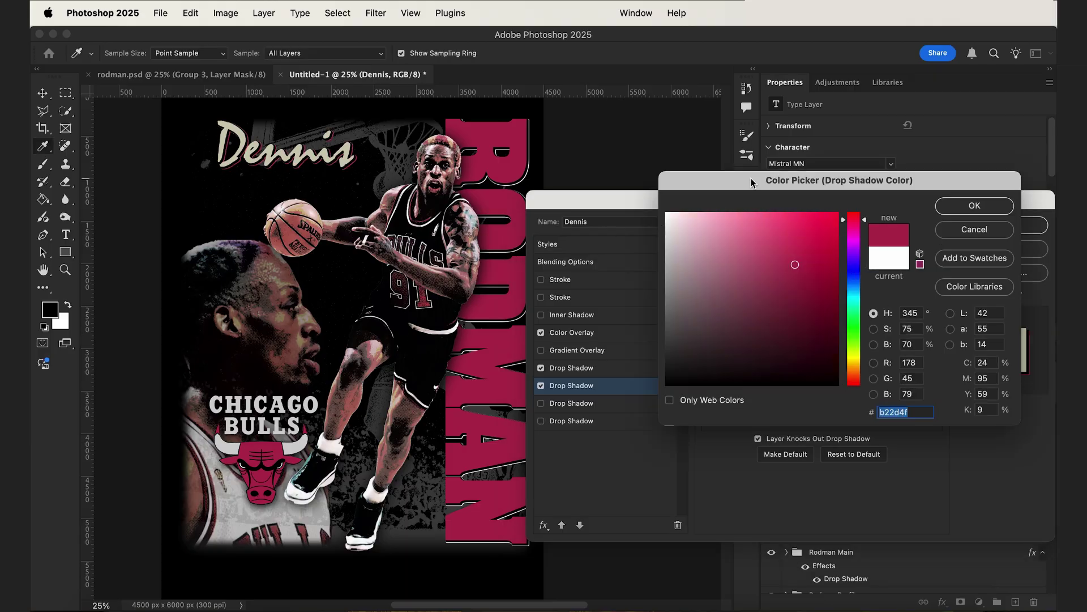
pyautogui.click(997, 213)
pyautogui.click(1004, 224)
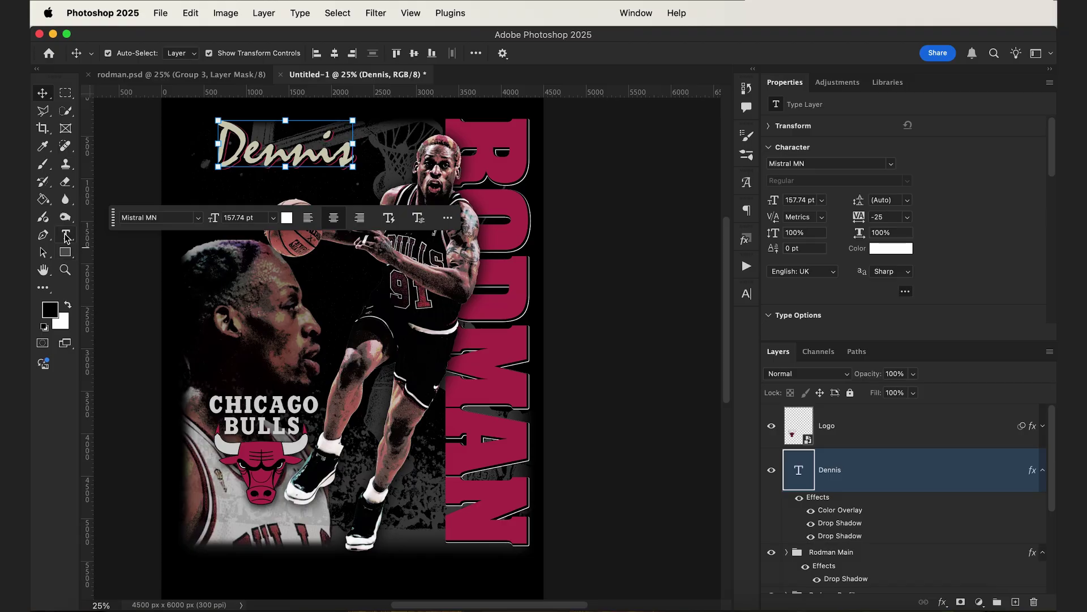
# Add the text "5X NBA CHAMPION" at 48 pt below the jersey of the profile portrait
pyautogui.click(823, 164)
pyautogui.press('t')
pyautogui.click(270, 558)
pyautogui.write('S')
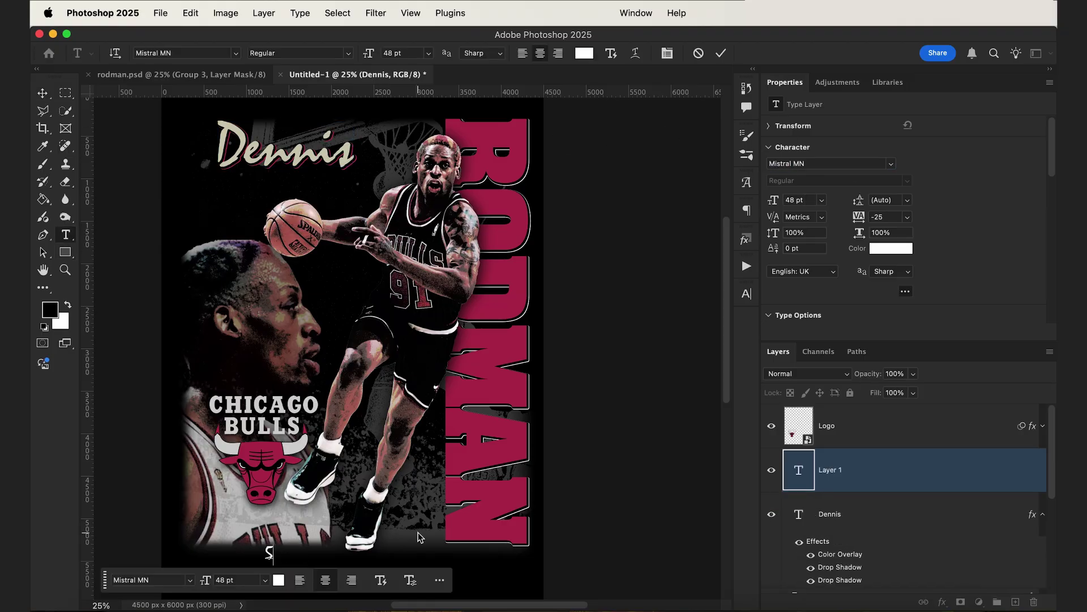
pyautogui.write('X NBA CHAMPION')
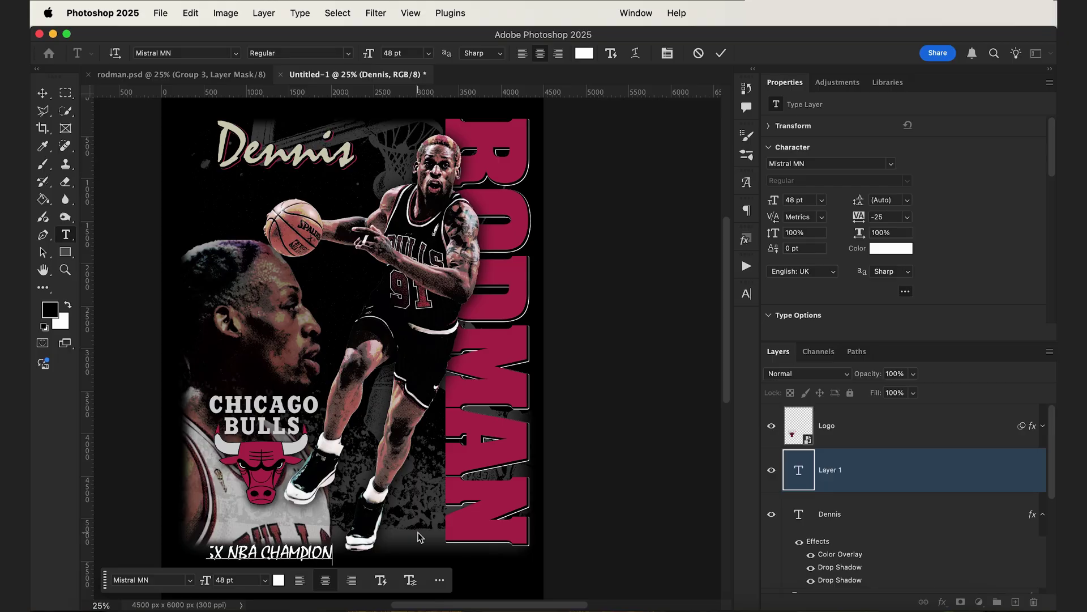
pyautogui.click(43, 93)
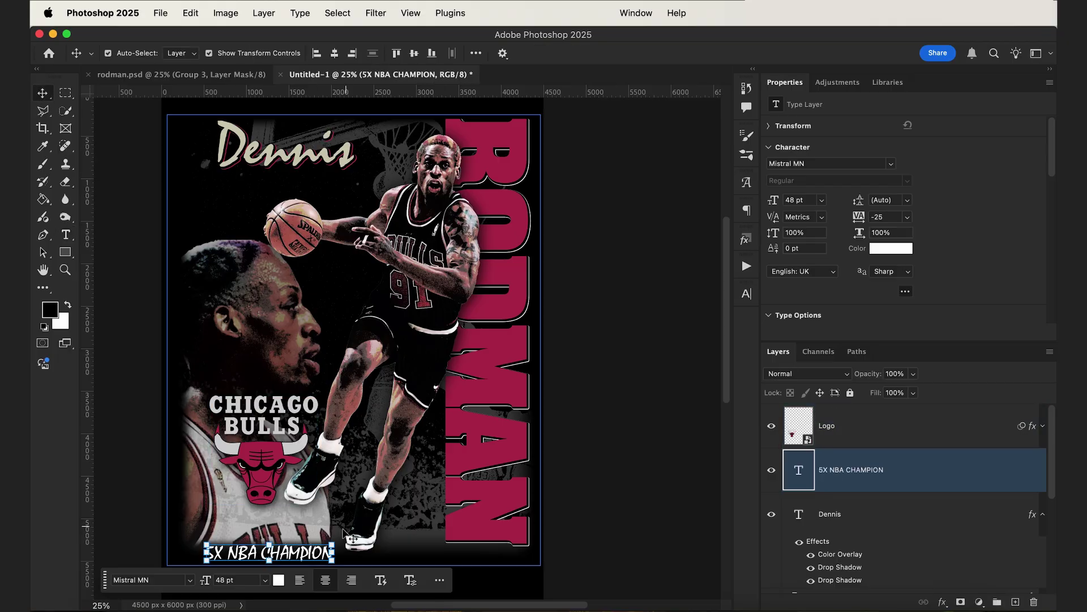
# Scale the 5X NBA CHAMPION text up to about 125 pt and place it across the artwork's bottom edge
pyautogui.moveTo(339, 538); pyautogui.dragTo(534, 488)
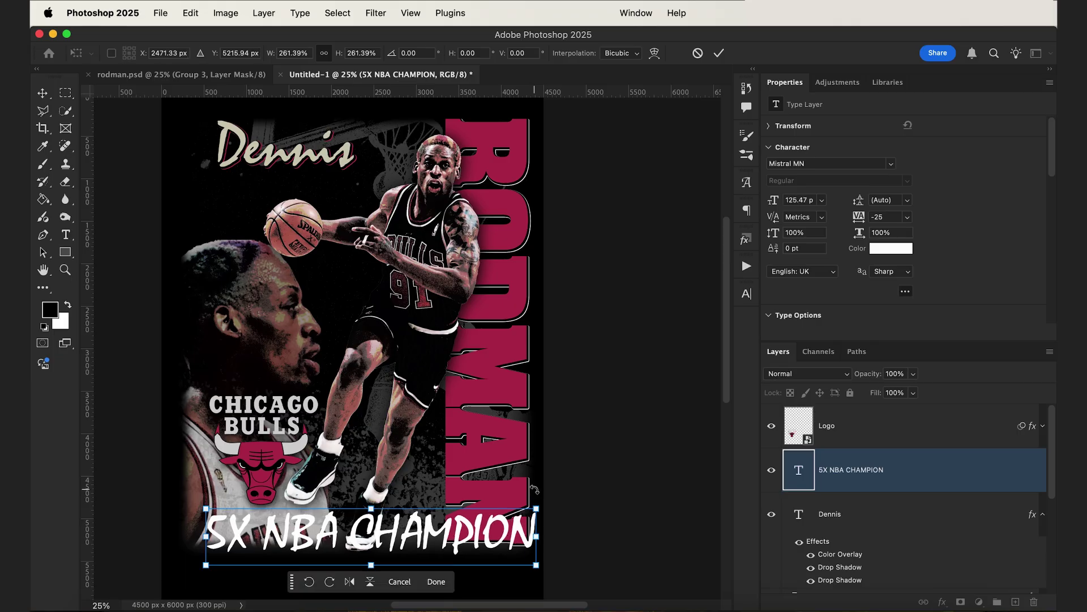
pyautogui.scroll(-2, 534, 488)
pyautogui.moveTo(419, 511); pyautogui.dragTo(399, 538)
# Change the font of the 5X NBA CHAMPION text to Eurostile Bold Oblique
pyautogui.click(848, 163)
pyautogui.click(848, 162)
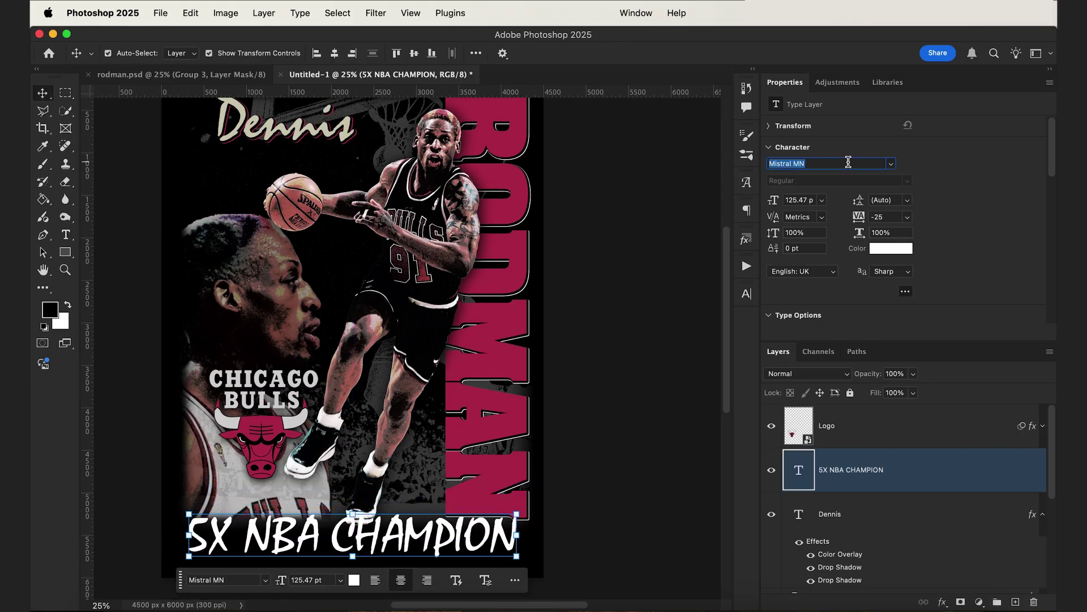
pyautogui.write('u')
pyautogui.write('urostil')
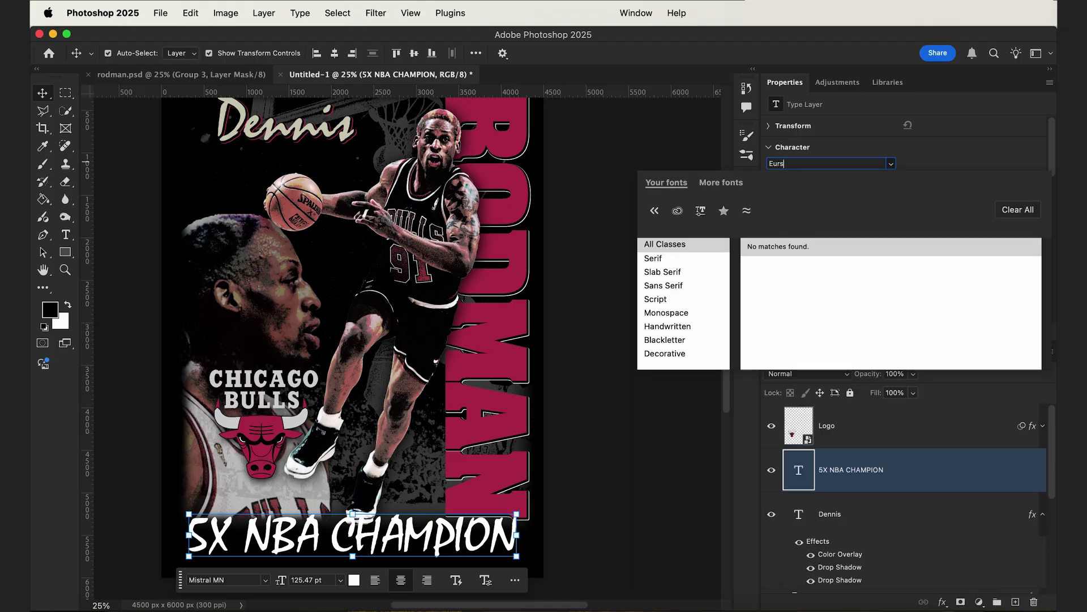
pyautogui.press('Down')
pyautogui.press('Down')
pyautogui.press('Down')
pyautogui.press('Down')
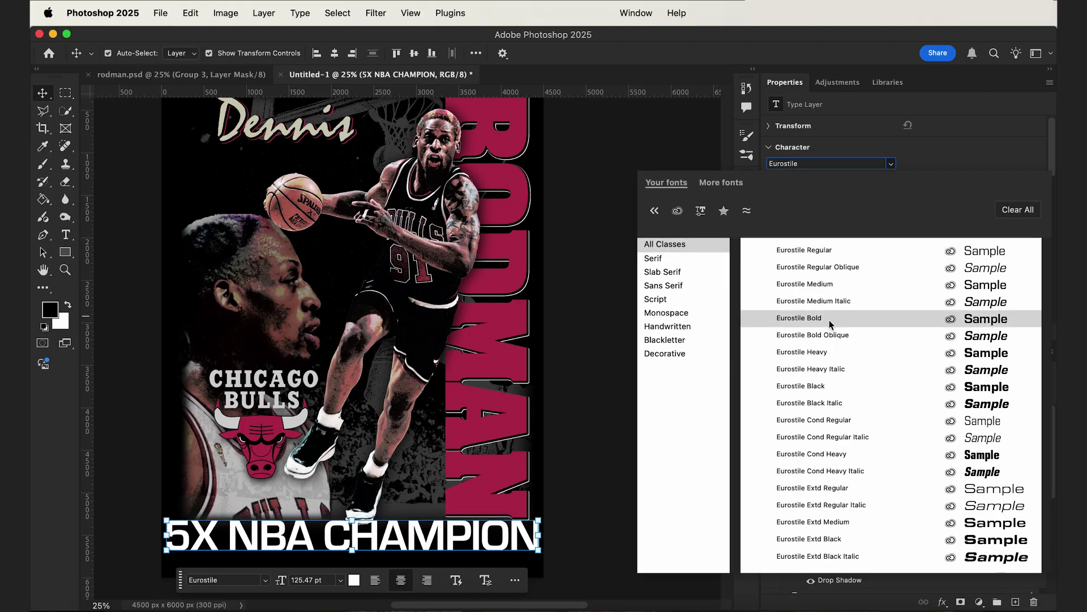
pyautogui.press('Down')
pyautogui.press('Return')
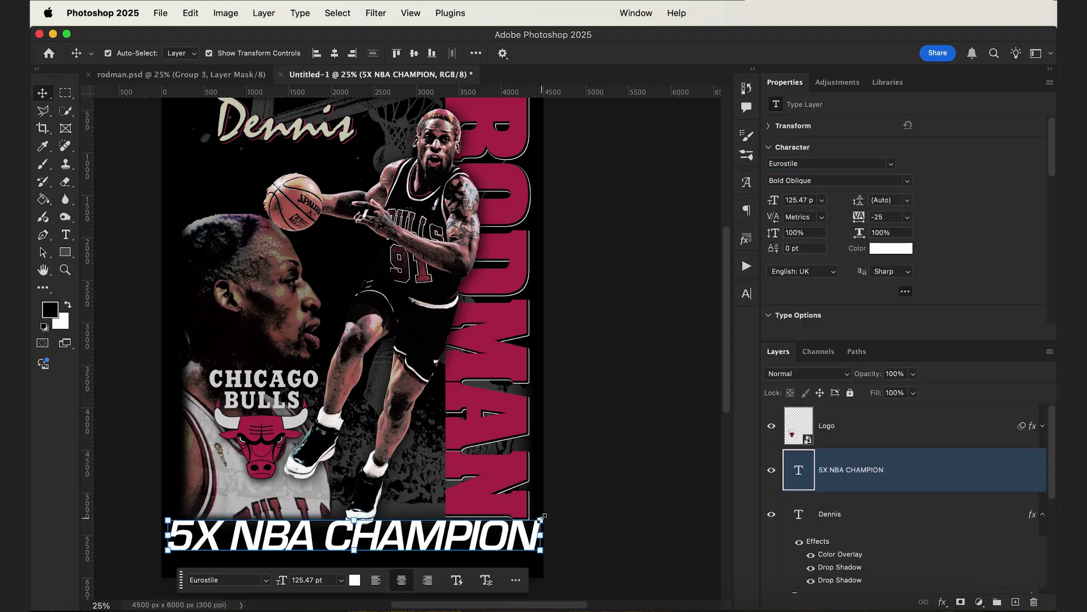
# Shrink the 5X NBA CHAMPION text to about 117 pt and center it horizontally just under the player's shoes
pyautogui.press('super+t')
pyautogui.moveTo(540, 518); pyautogui.dragTo(515, 517)
pyautogui.moveTo(470, 543); pyautogui.dragTo(479, 536)
pyautogui.scroll(1, 394, 266)
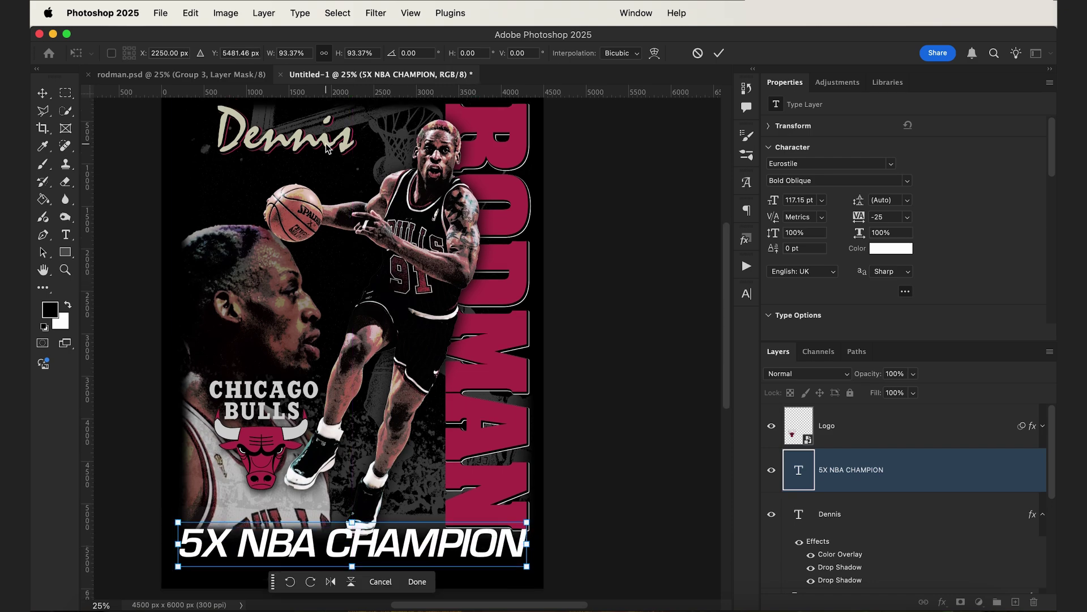
pyautogui.press('Return')
# Copy the layer style of the Dennis text and paste it onto the 5X NBA CHAMPION text layer
pyautogui.click(830, 514)
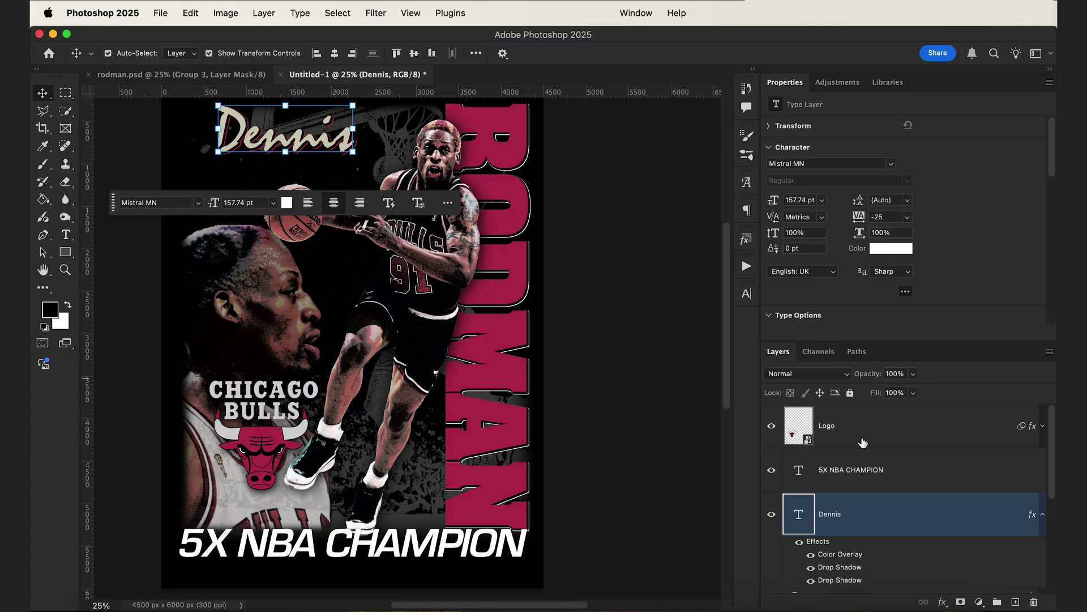
pyautogui.rightClick(879, 514)
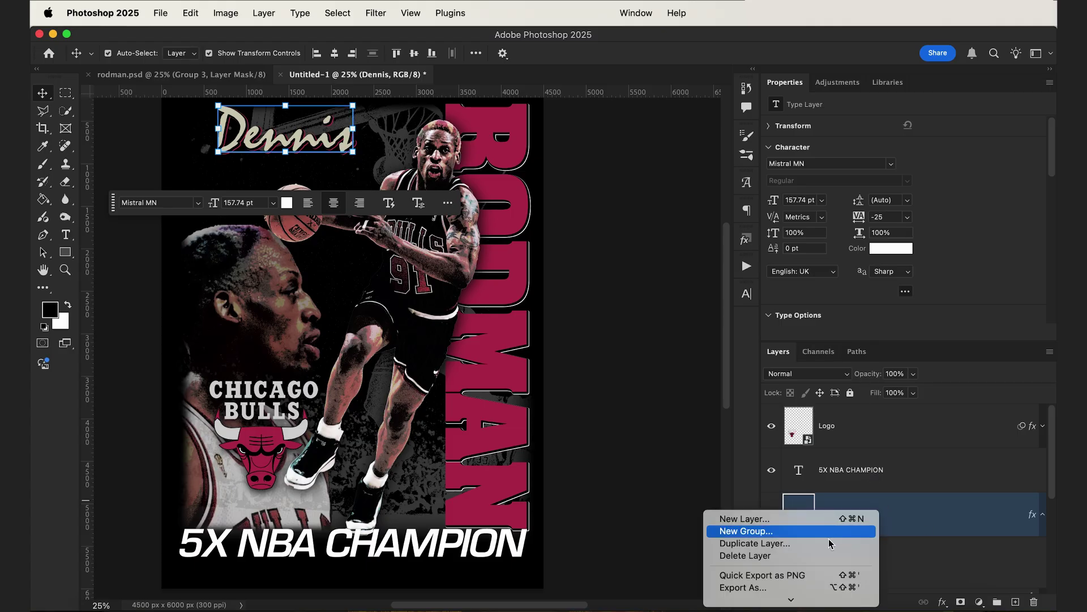
pyautogui.scroll(-10, 828, 543)
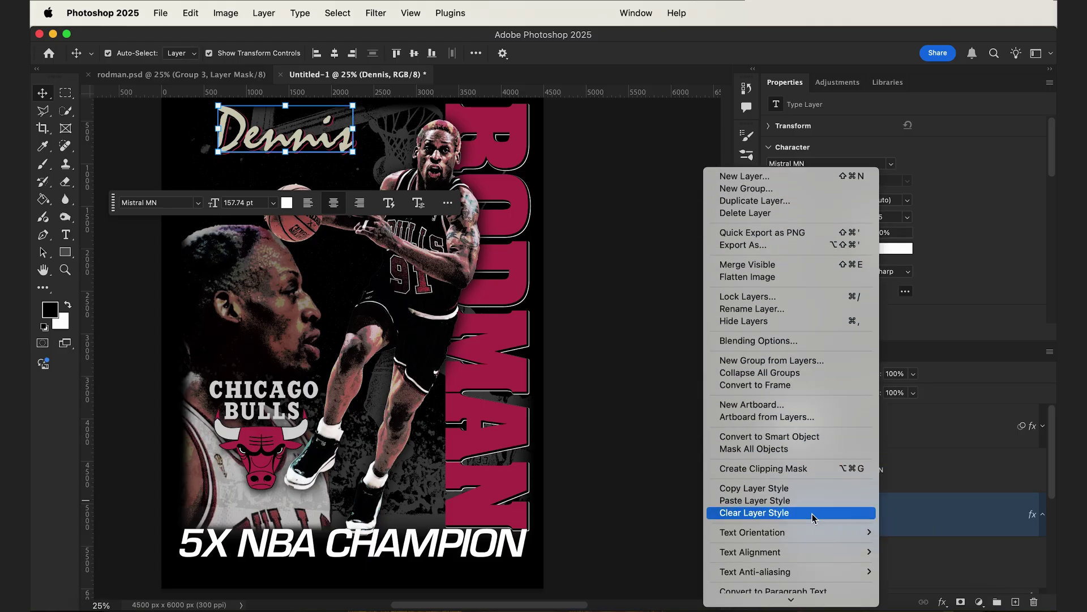
pyautogui.click(811, 489)
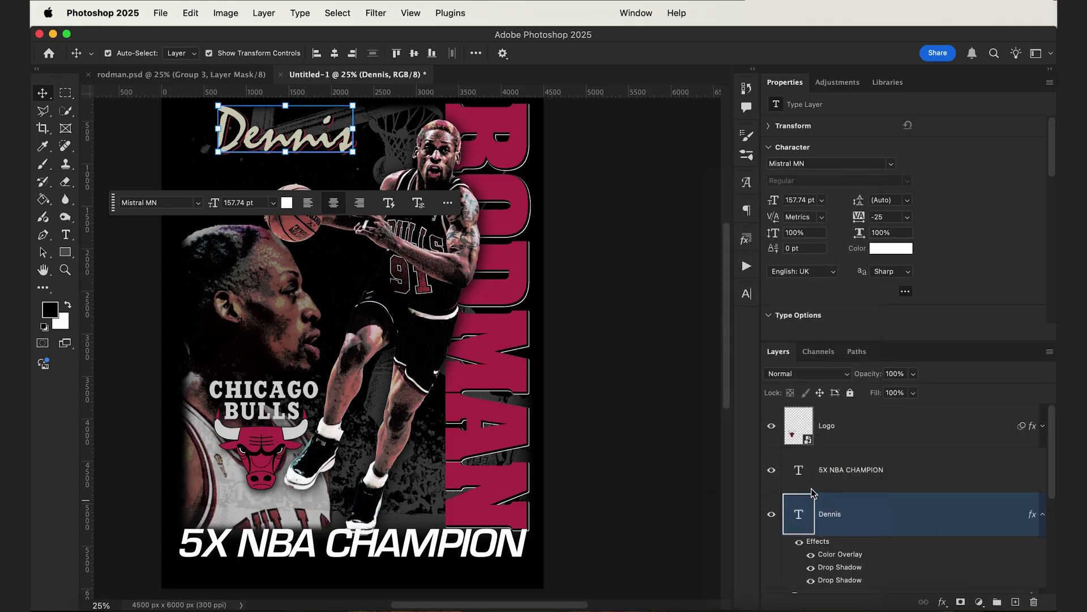
pyautogui.click(457, 544)
pyautogui.rightClick(920, 481)
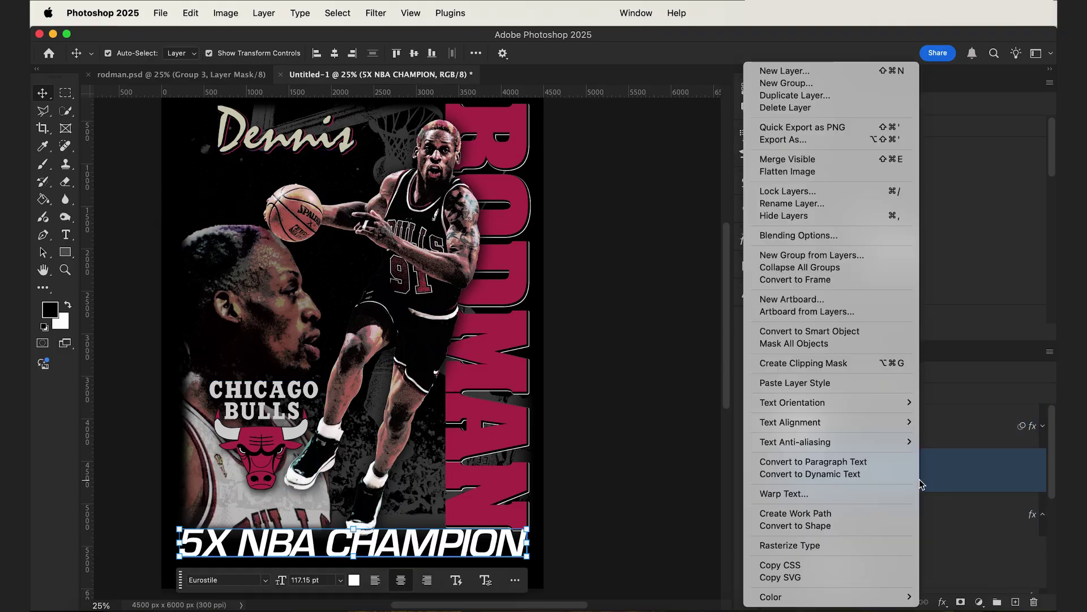
pyautogui.moveTo(843, 445)
pyautogui.click(843, 382)
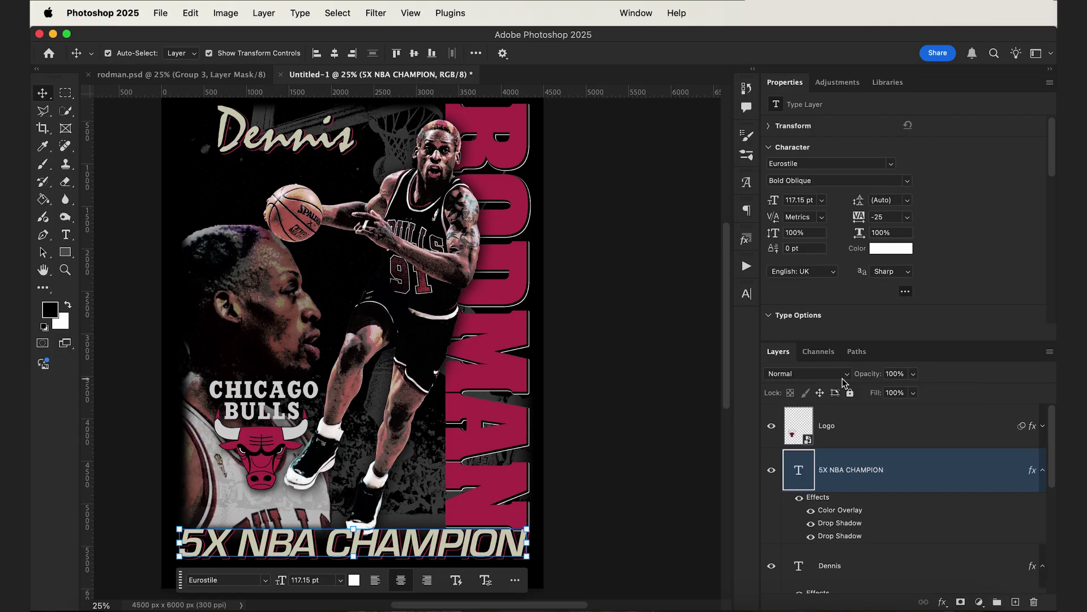
pyautogui.press('super+minus')
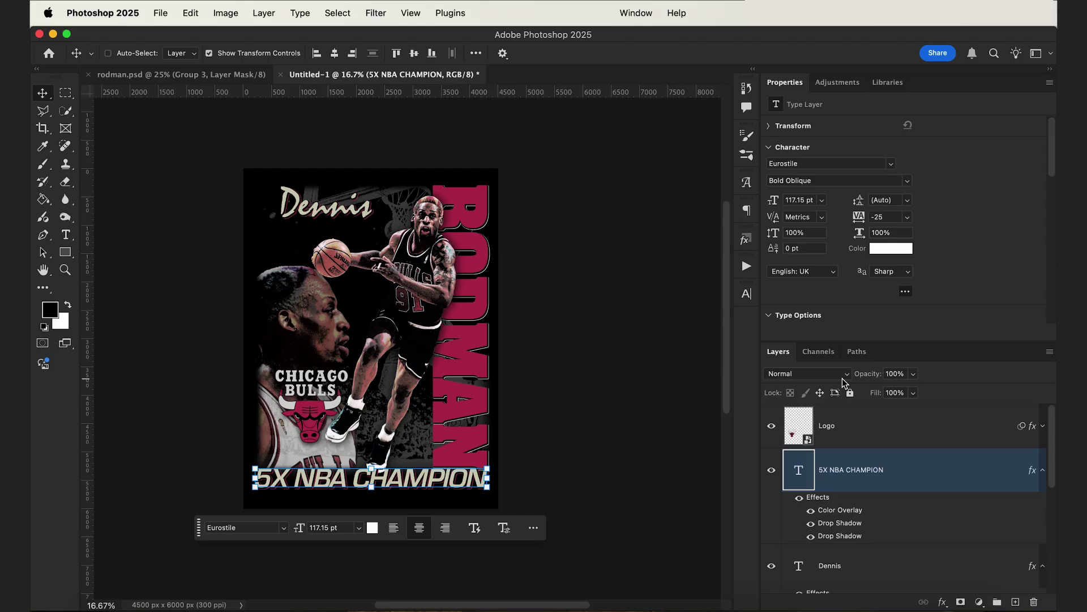
pyautogui.press('super+plus')
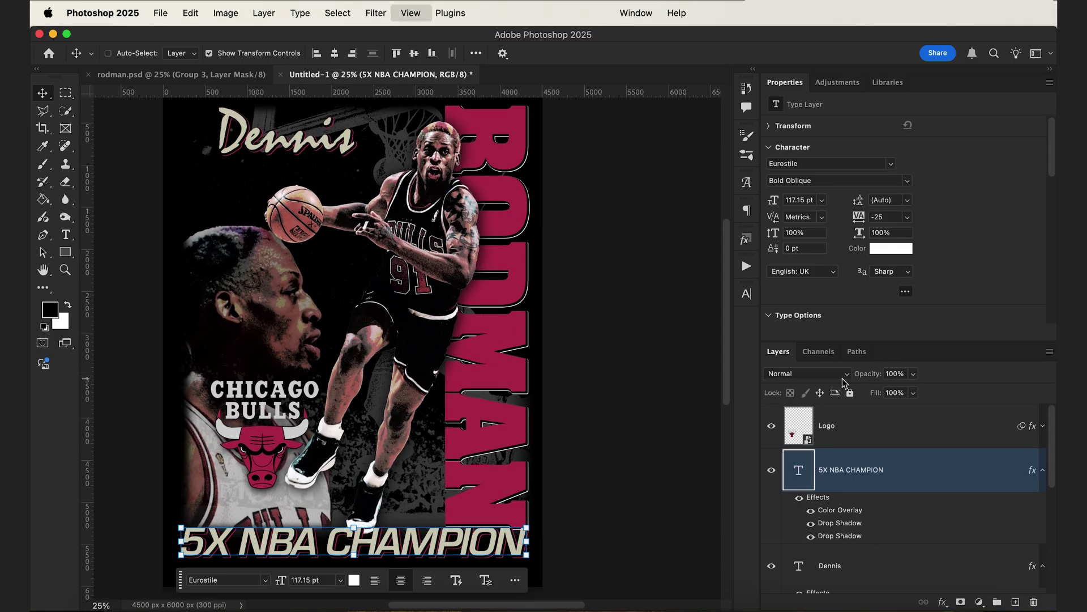
pyautogui.press('super+minus')
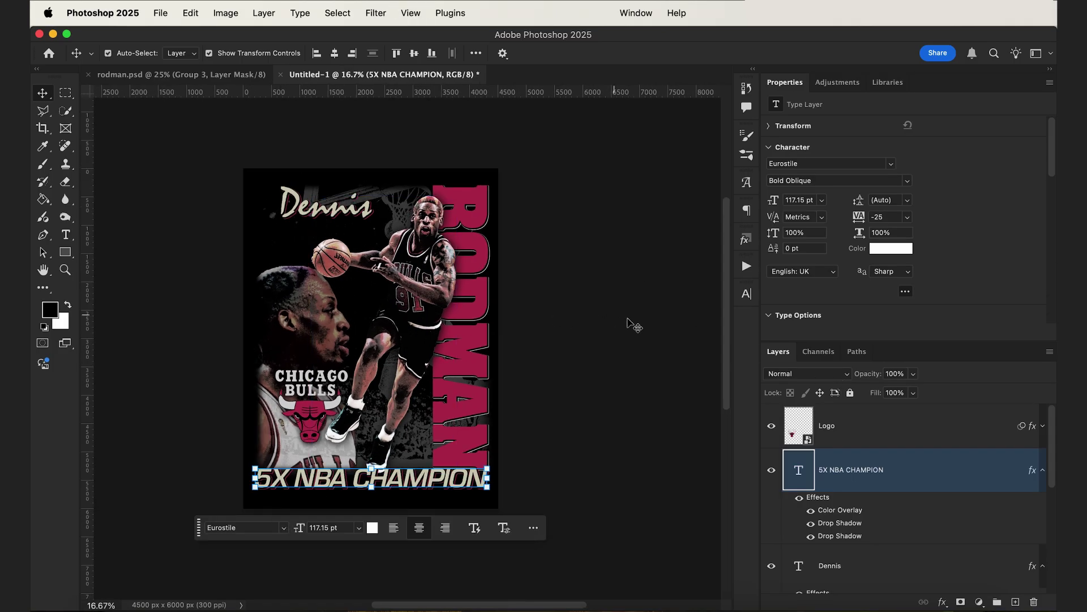
pyautogui.press('super+plus')
pyautogui.press('super+minus')
pyautogui.press('super+plus')
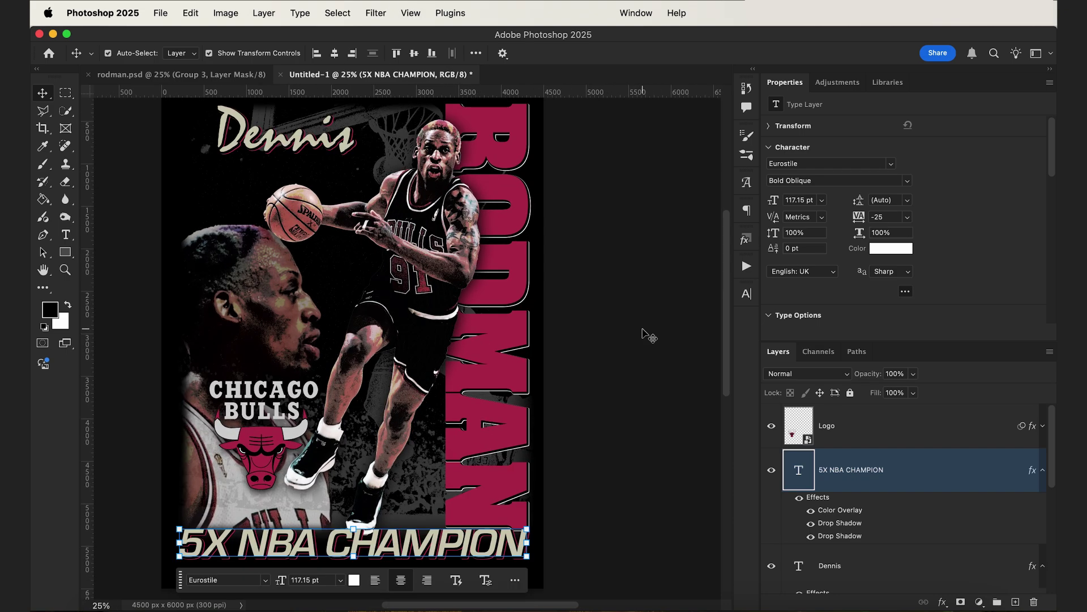
# Group all layers from Logo down to BG, leaving the Background layer outside the group
pyautogui.click(894, 426)
pyautogui.scroll(-5, 901, 475)
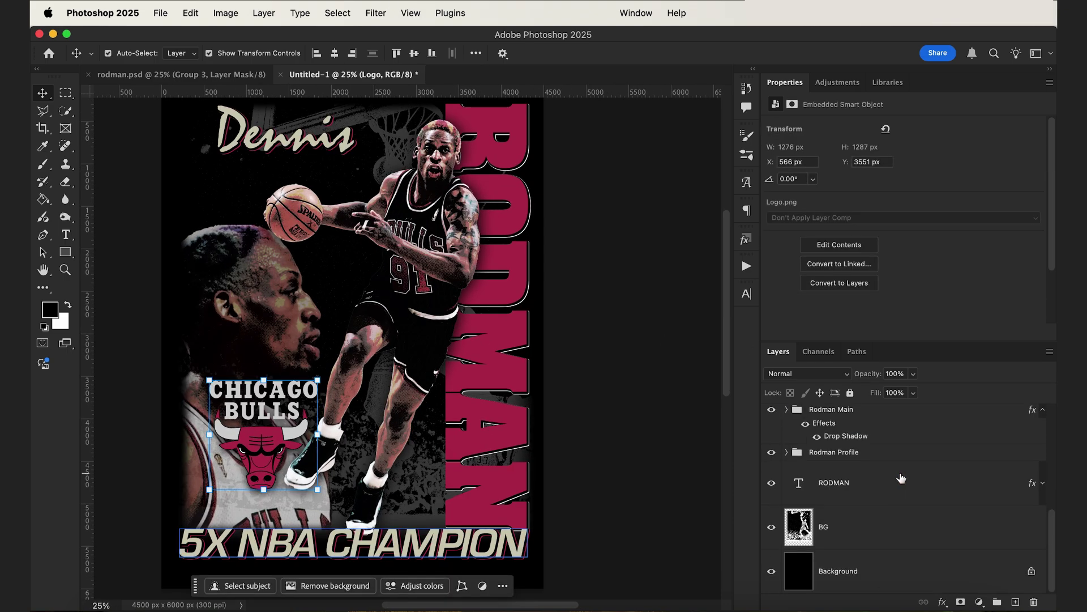
pyautogui.keyDown('shift'); pyautogui.click(889, 535); pyautogui.keyUp('shift')
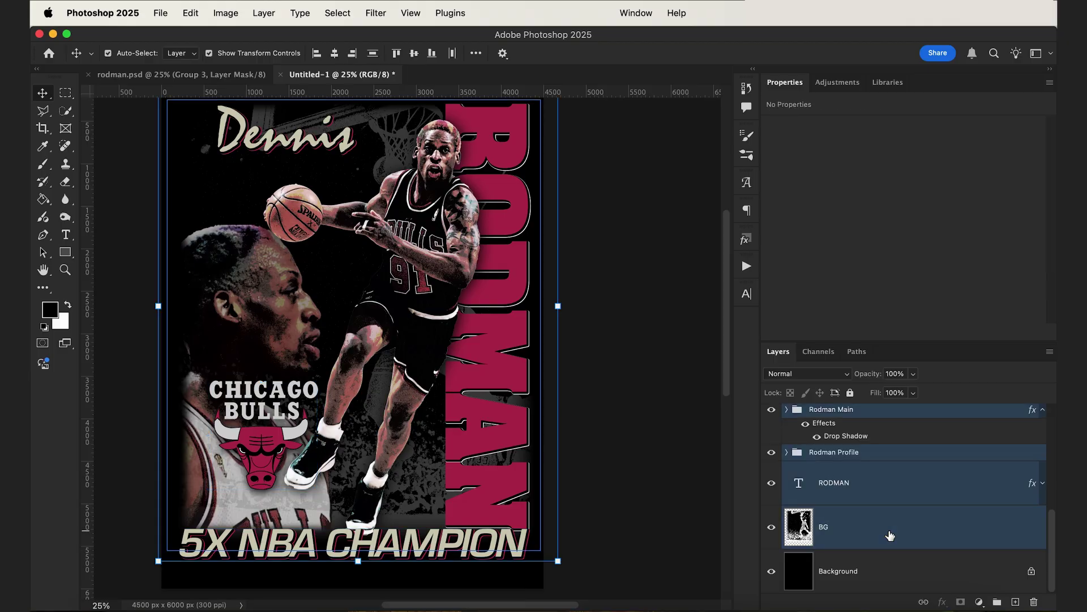
pyautogui.click(998, 604)
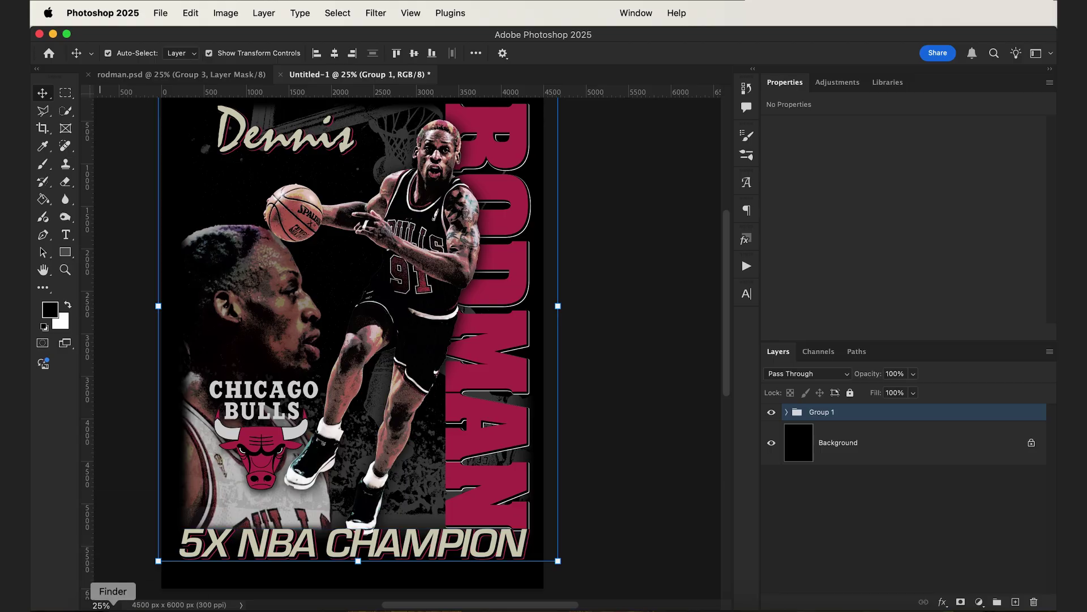
# Open 03-Light Vertical Cracks.png from the Rodman Tut folder in Adobe Photoshop 2025
pyautogui.click(113, 607)
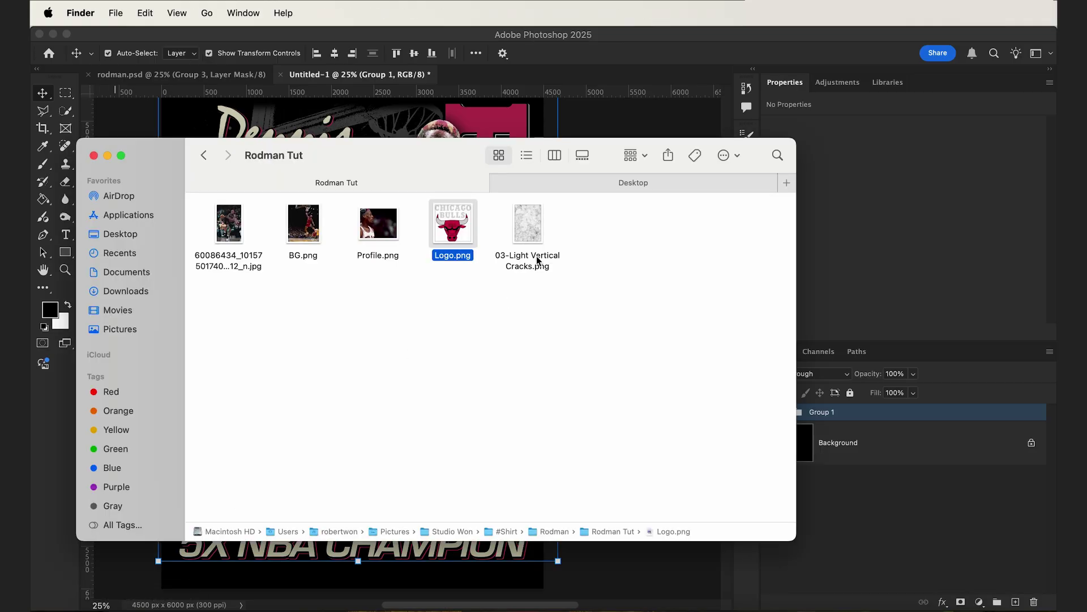
pyautogui.click(526, 227)
pyautogui.rightClick(537, 247)
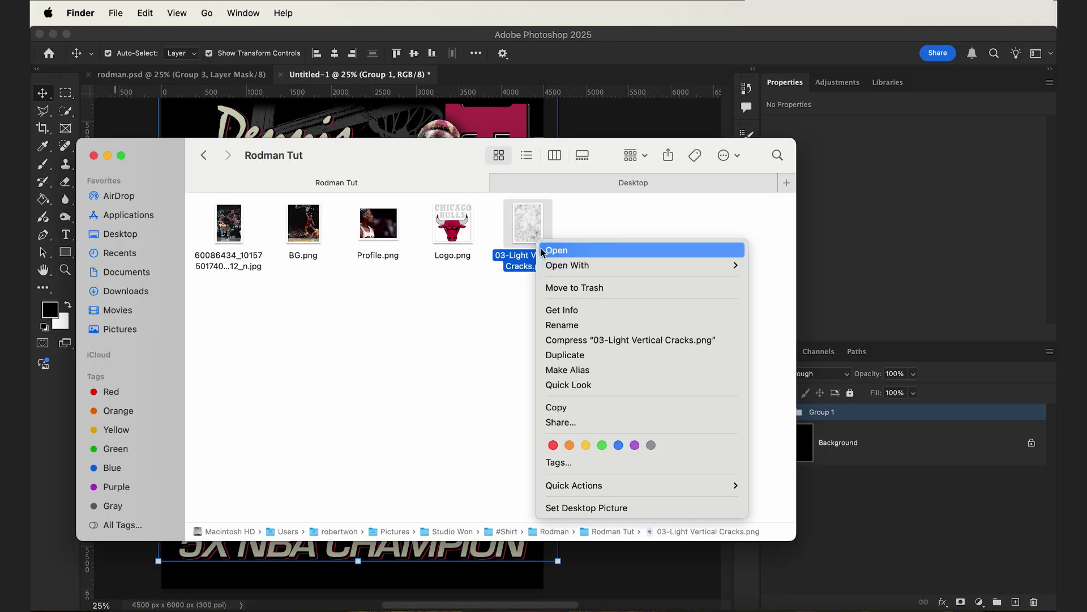
pyautogui.moveTo(567, 265)
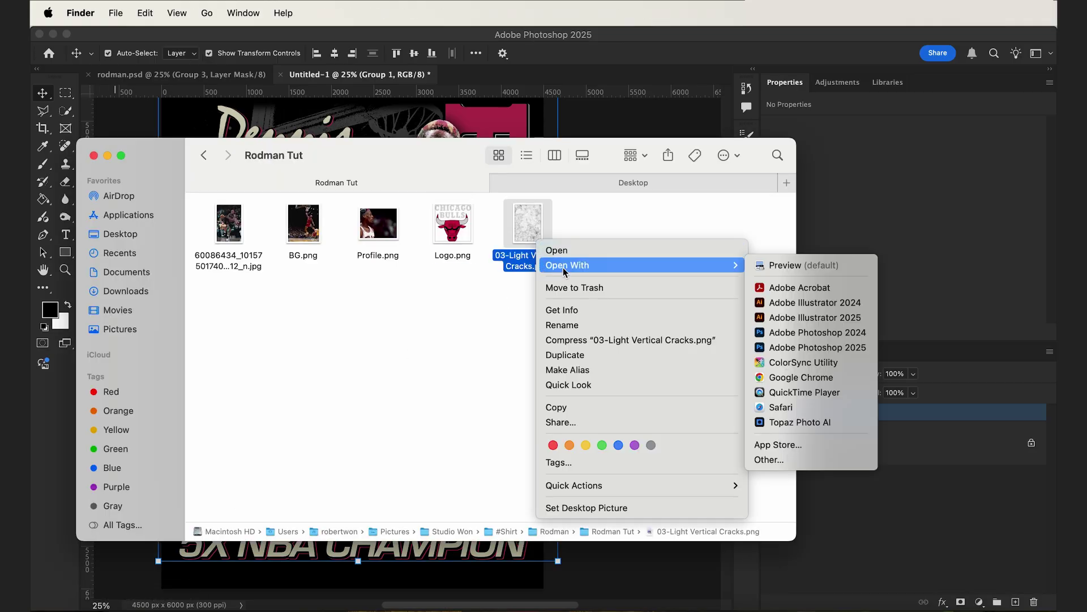
pyautogui.click(811, 347)
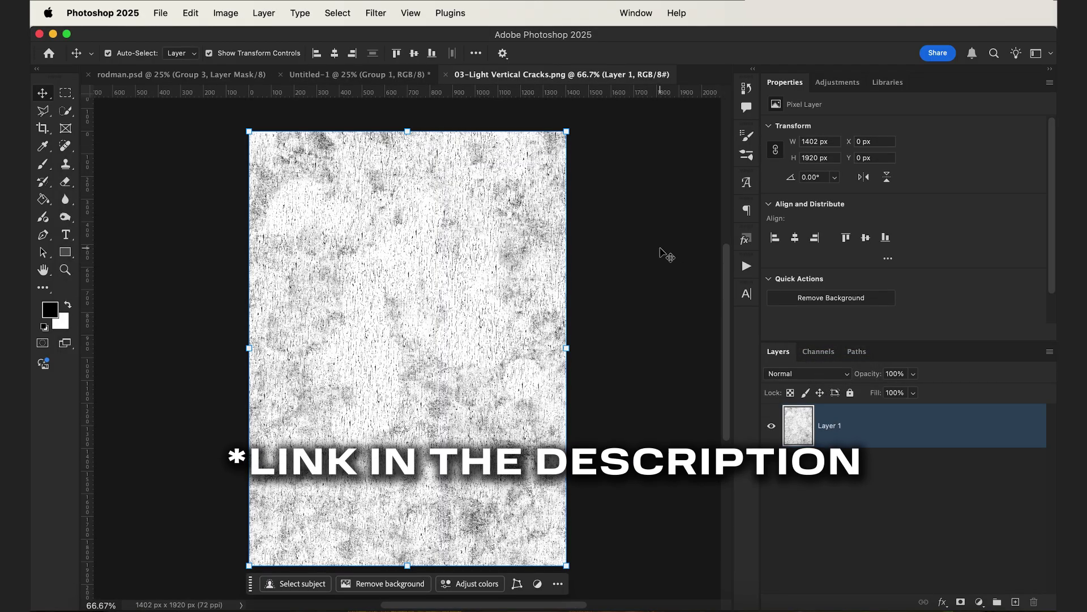
# Select the entire vertical cracks texture and copy it
pyautogui.press('super')
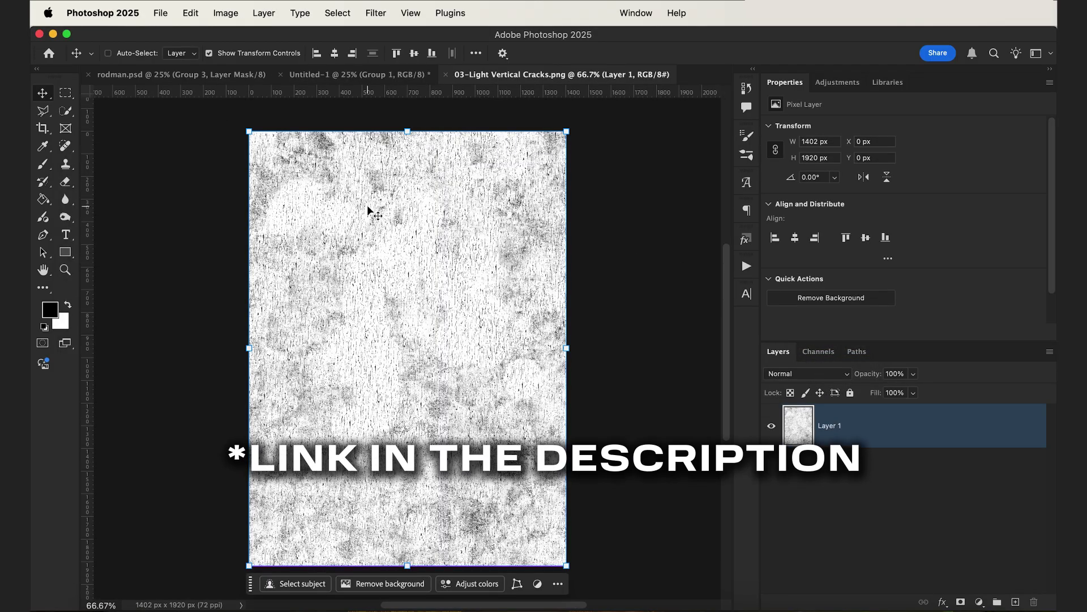
pyautogui.press('super+a')
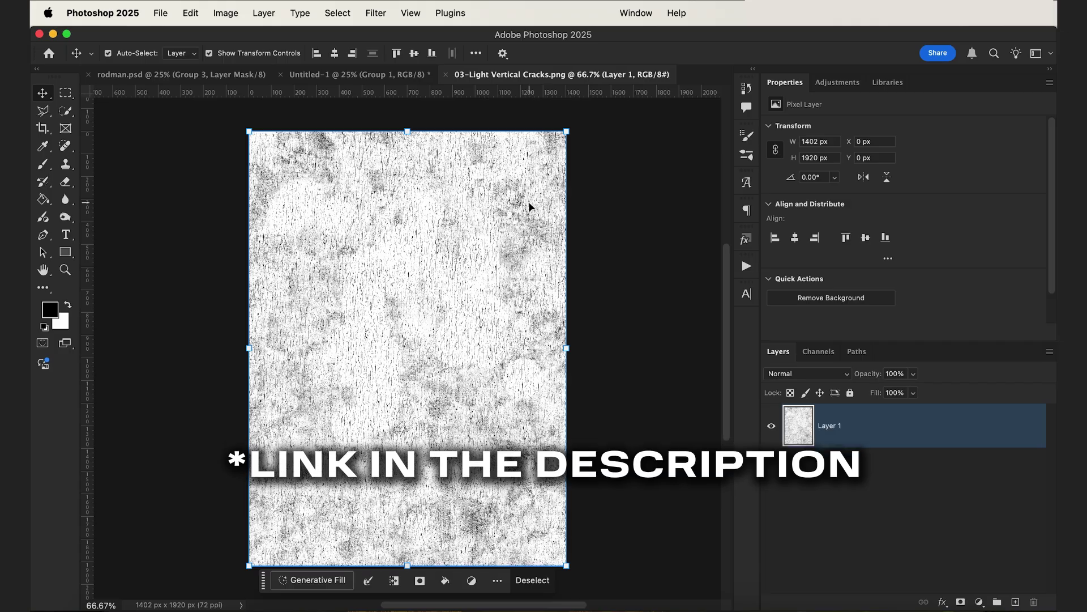
pyautogui.press('super')
pyautogui.press('super+c')
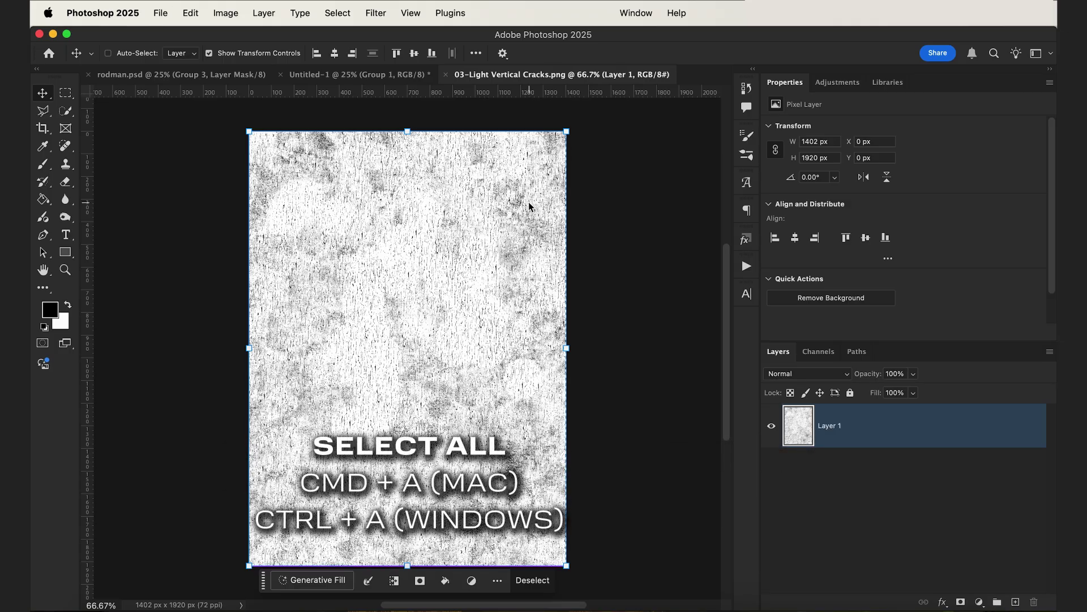
# Add a layer mask to Group 1 in the shirt design and paste the copied cracks texture directly into that mask
pyautogui.click(330, 76)
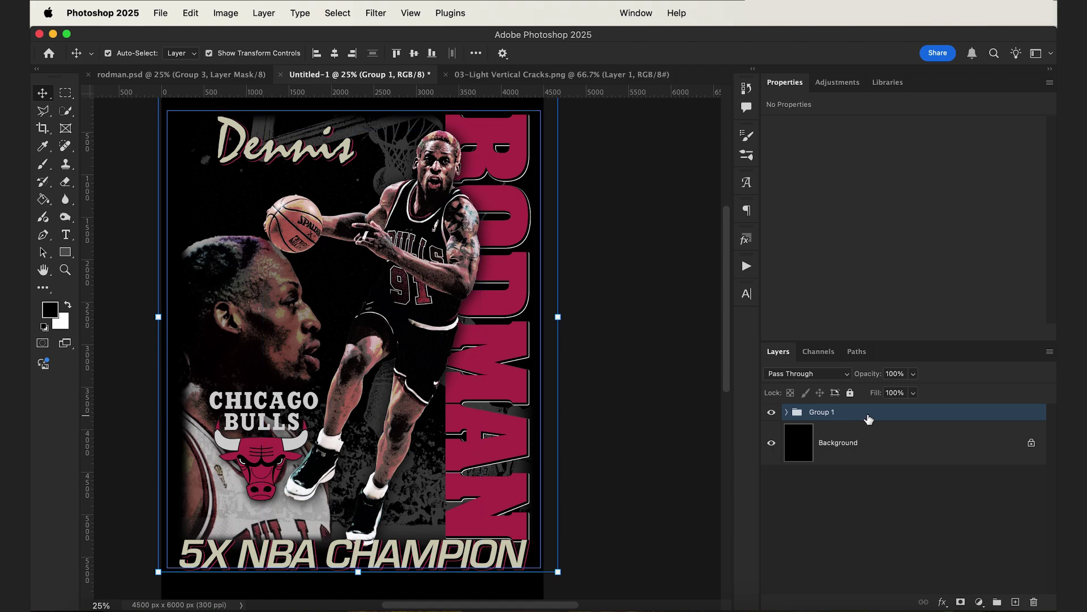
pyautogui.click(961, 602)
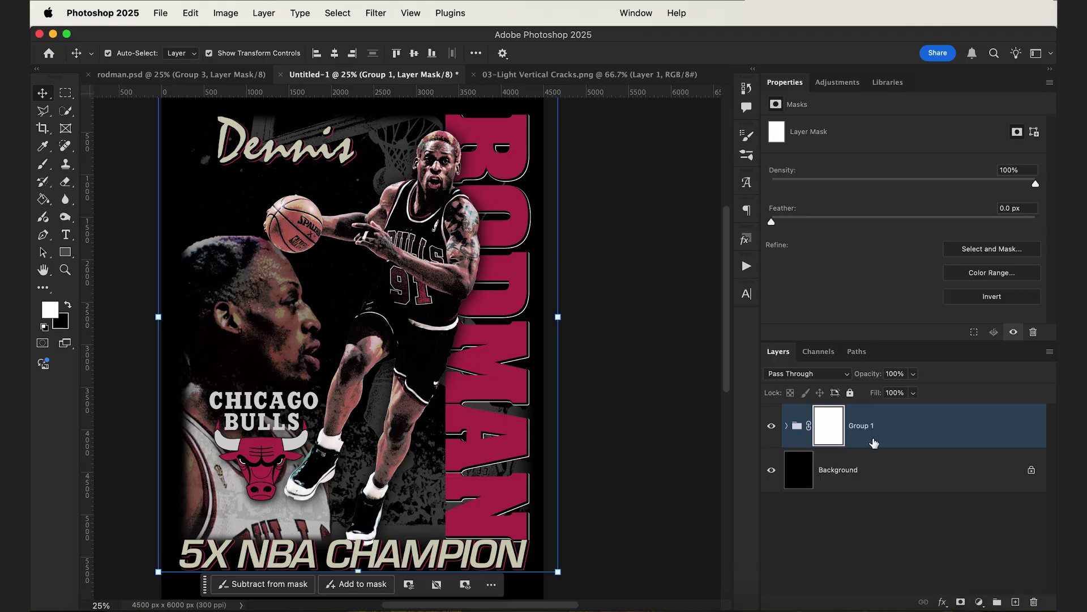
pyautogui.keyDown('alt'); pyautogui.click(831, 429); pyautogui.keyUp('alt')
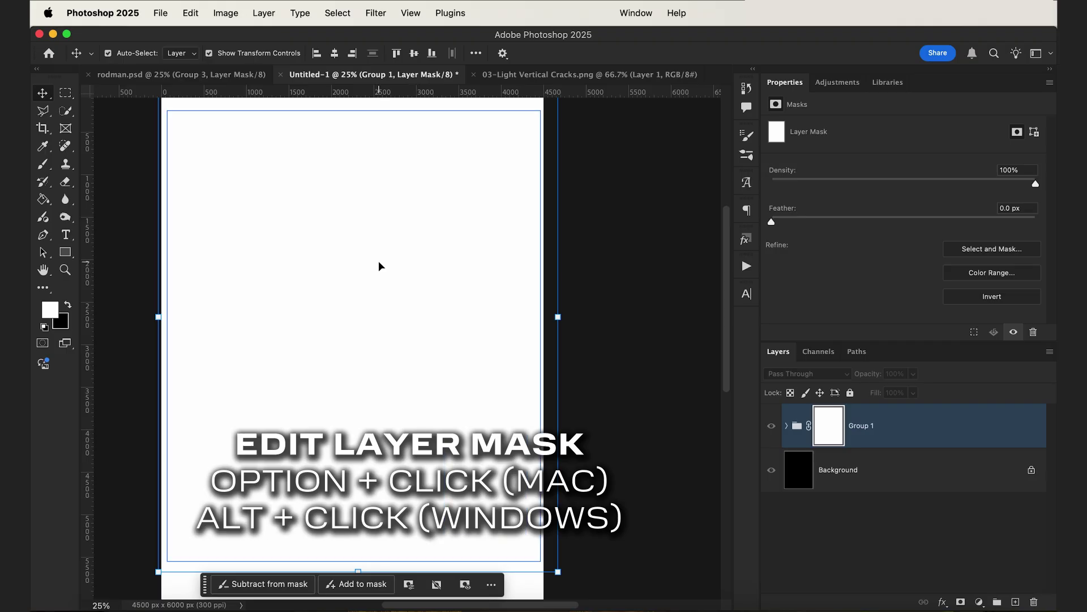
pyautogui.press('super+v')
# Scale the cracks texture in the mask to about 333% so it covers the whole canvas, centered horizontally
pyautogui.press('super+t')
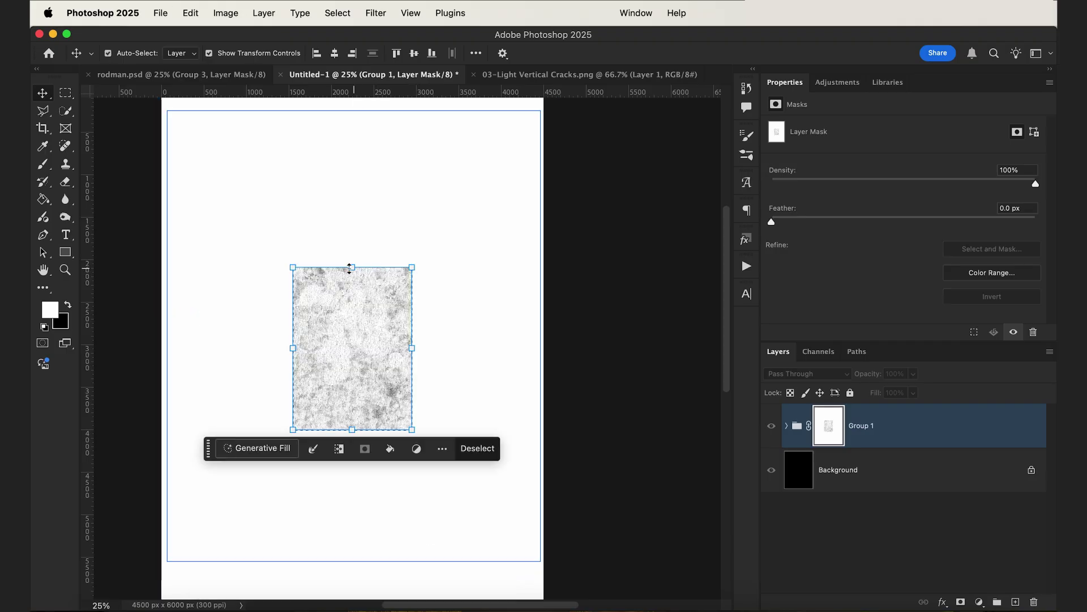
pyautogui.moveTo(348, 262); pyautogui.dragTo(413, 95)
pyautogui.press('super+minus')
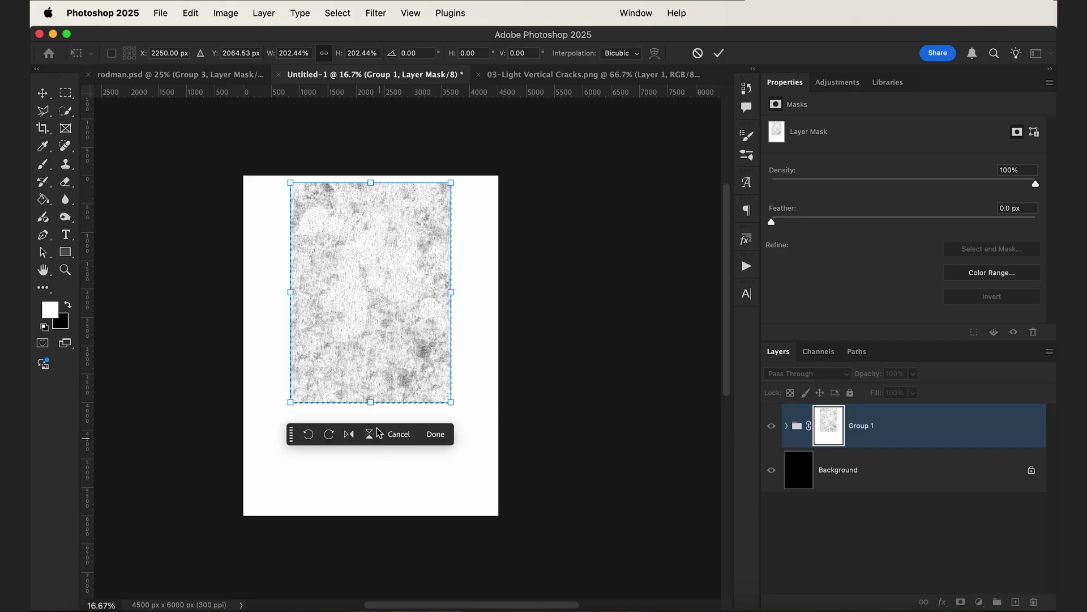
pyautogui.moveTo(372, 401); pyautogui.dragTo(370, 529)
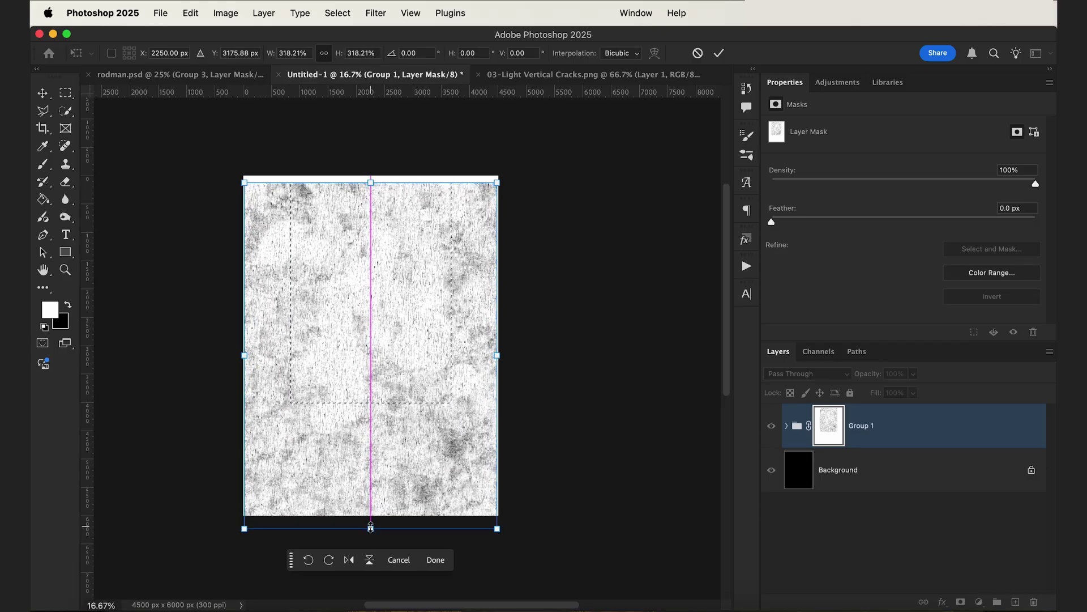
pyautogui.moveTo(371, 182); pyautogui.dragTo(373, 165)
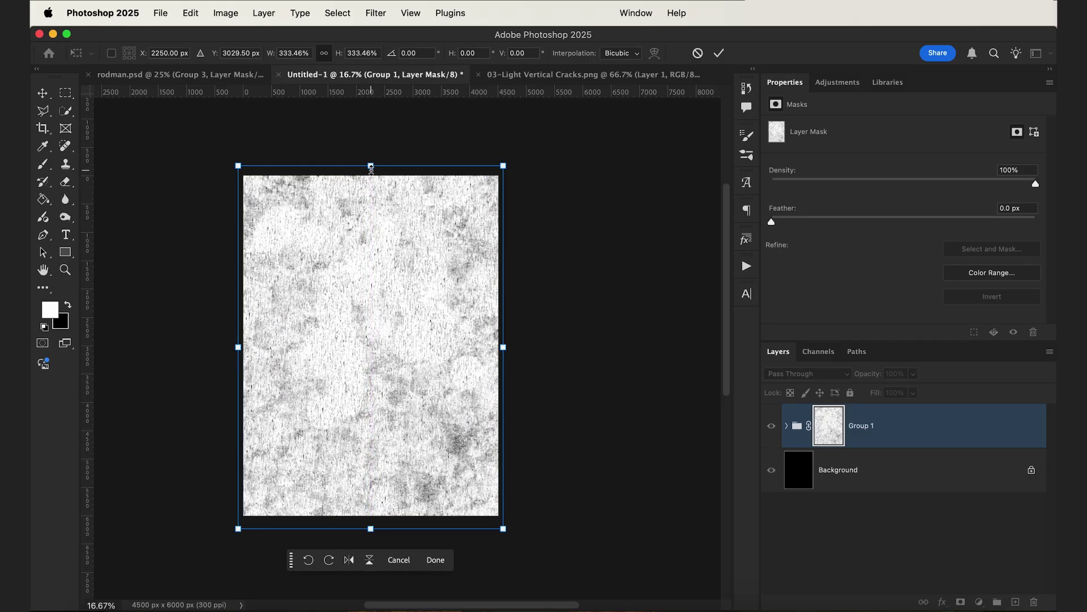
pyautogui.press('Return')
# Examine the distressed texture on the design up close with the Background layer hidden, and show the Background again
pyautogui.press('super+equal')
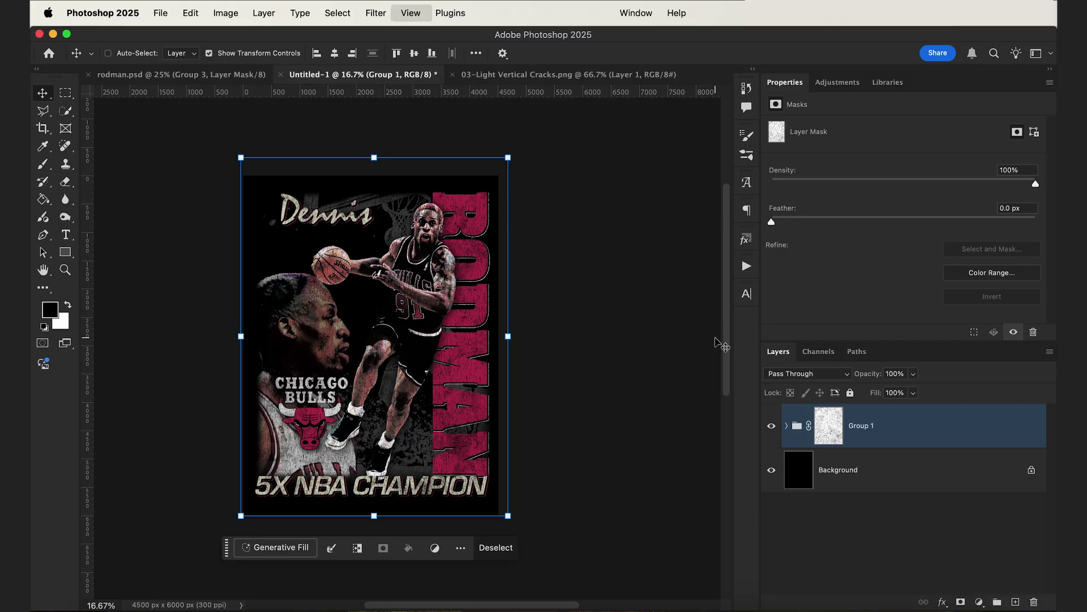
pyautogui.scroll(1, 547, 324)
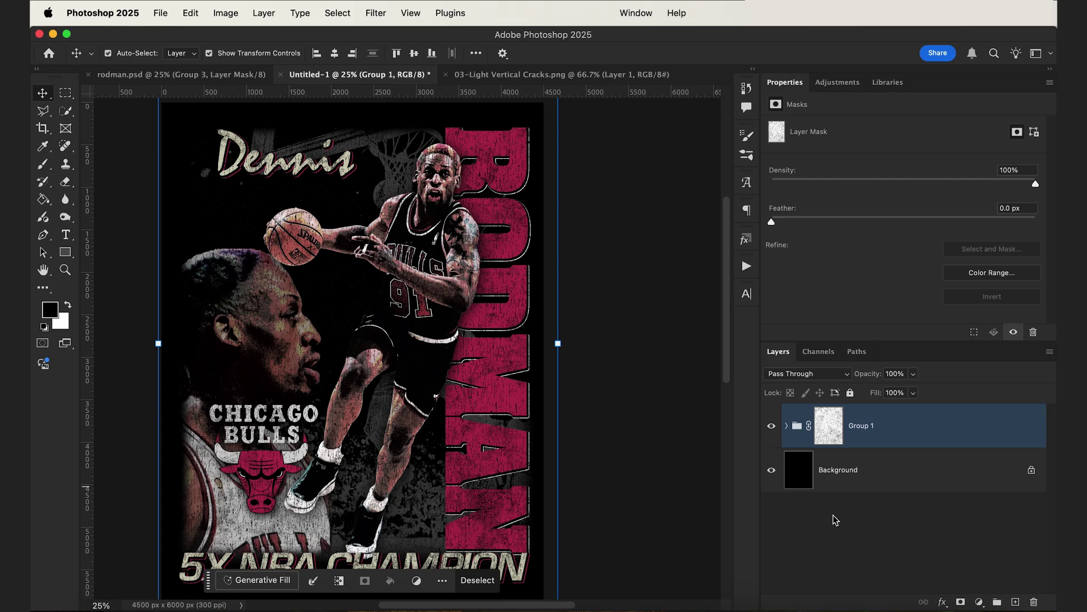
pyautogui.click(772, 475)
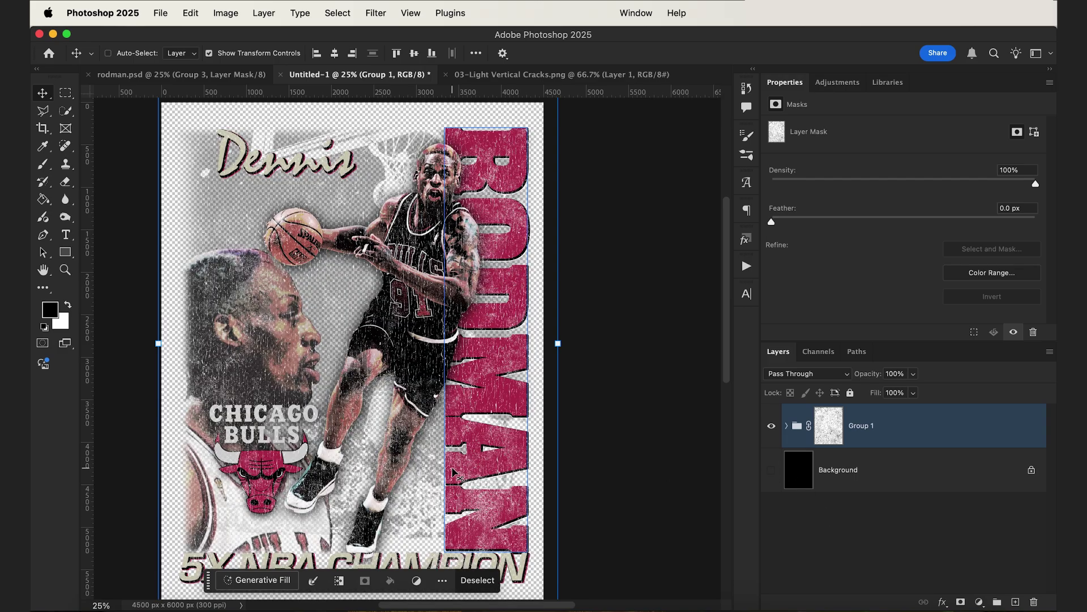
pyautogui.press('super+equal')
pyautogui.press('super+equal')
pyautogui.press('super+equal')
pyautogui.press('super+equal')
pyautogui.press('super+equal')
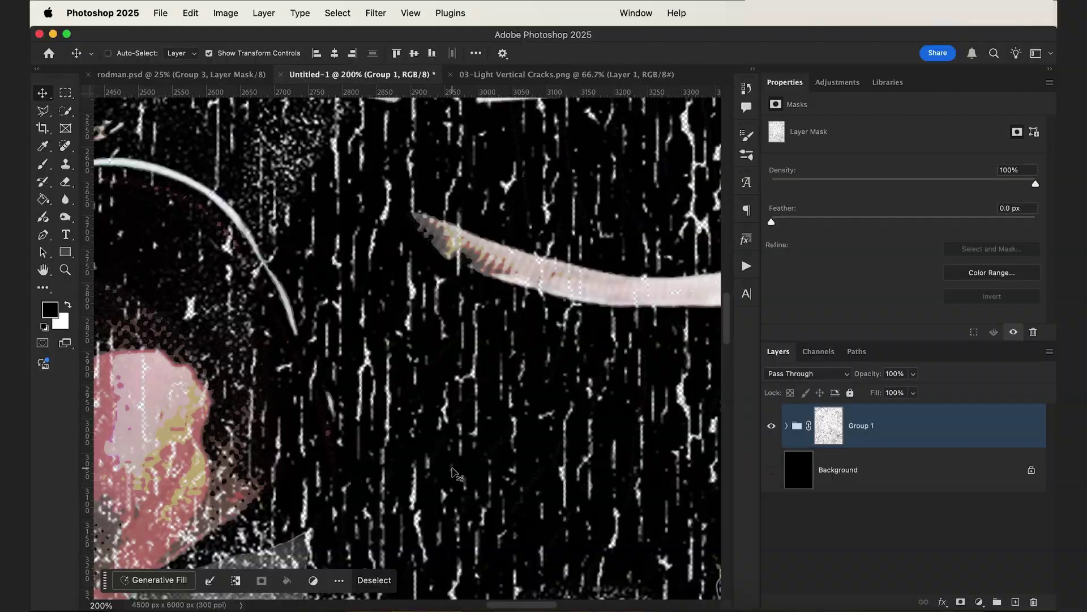
pyautogui.press('super+minus')
pyautogui.press('super+minus')
pyautogui.moveTo(527, 396); pyautogui.dragTo(553, 396)
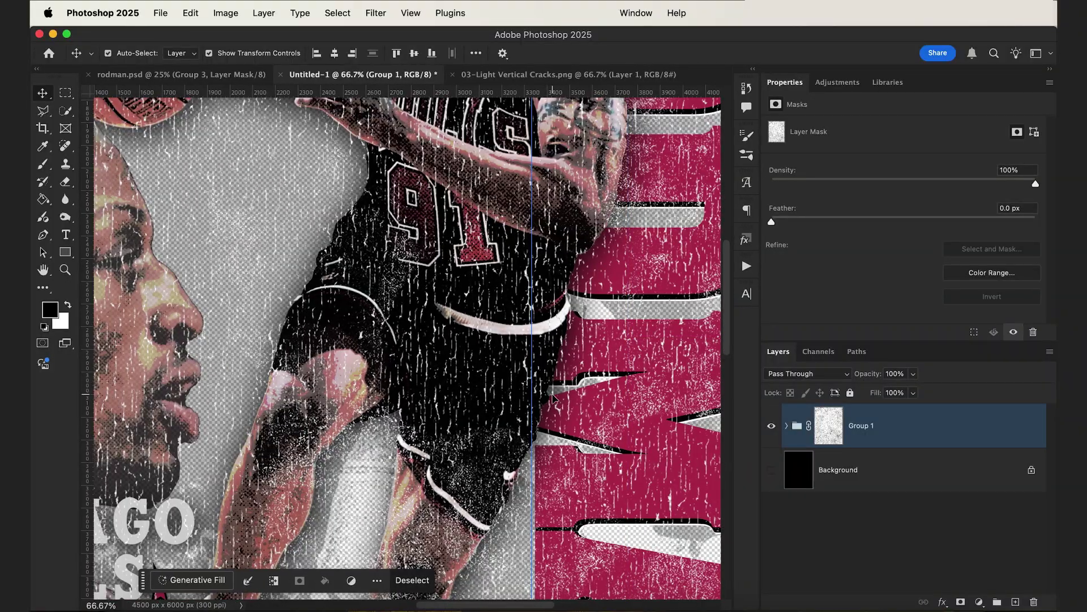
pyautogui.hscroll(-5, 553, 396)
pyautogui.hscroll(2, 553, 397)
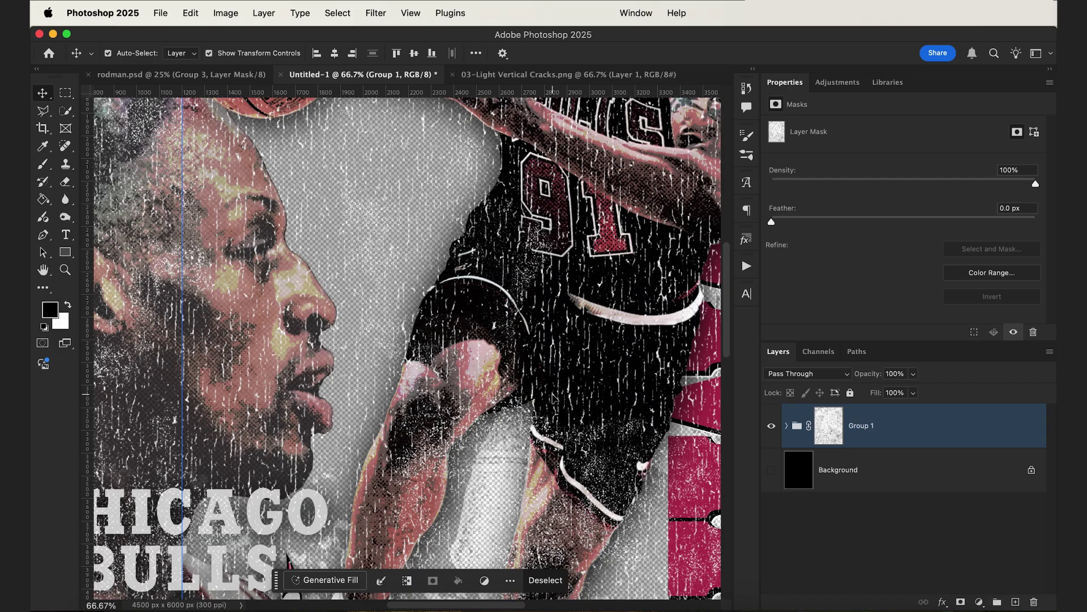
pyautogui.press('super+minus')
pyautogui.press('super+minus')
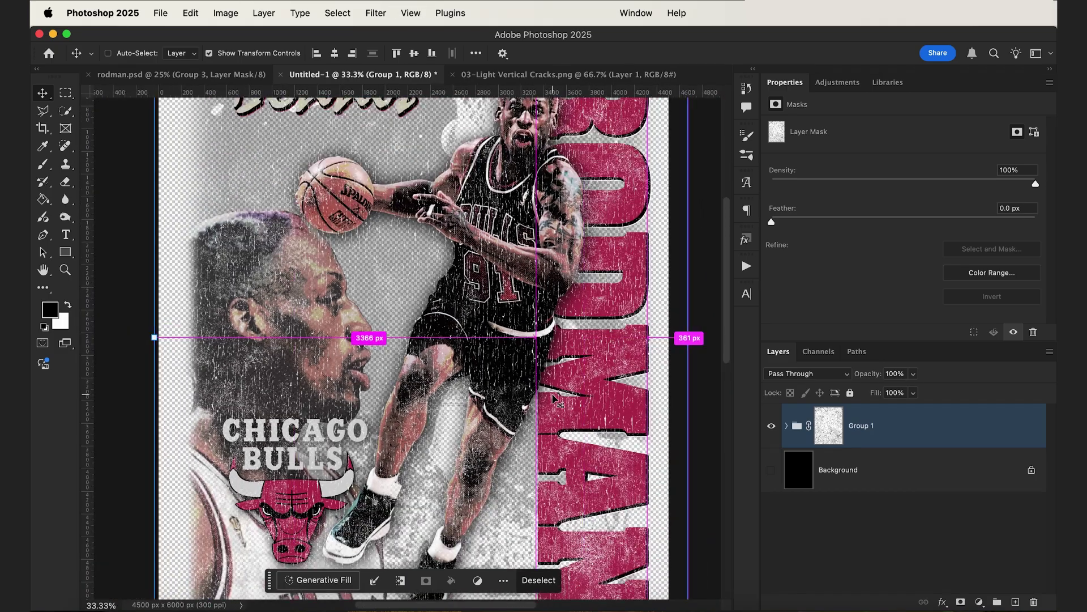
pyautogui.press('super+minus')
pyautogui.press('super+minus')
pyautogui.press('super+plus')
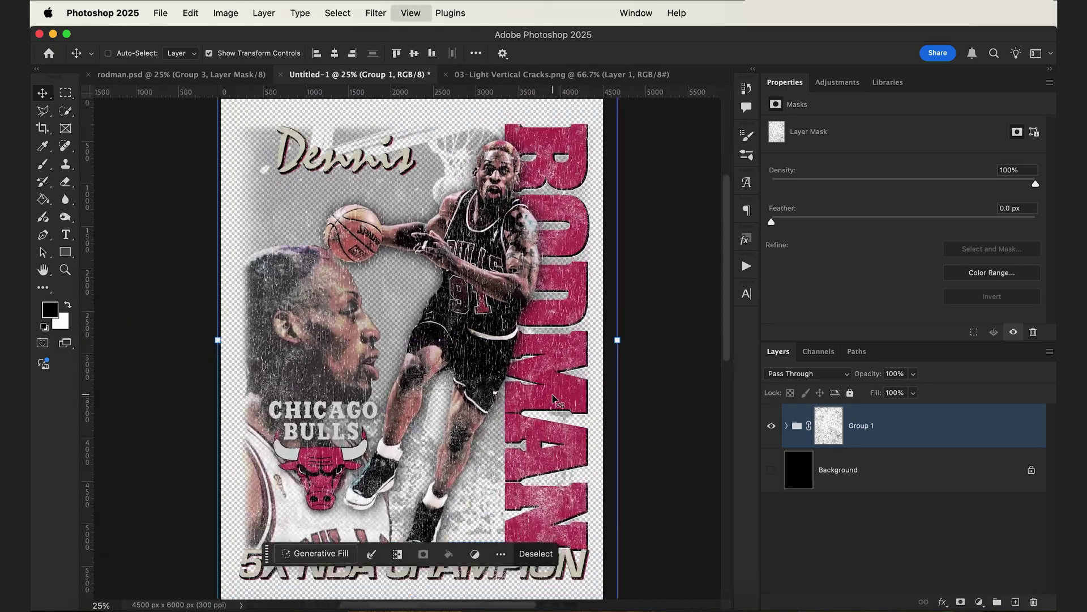
pyautogui.press('super+minus')
pyautogui.click(772, 470)
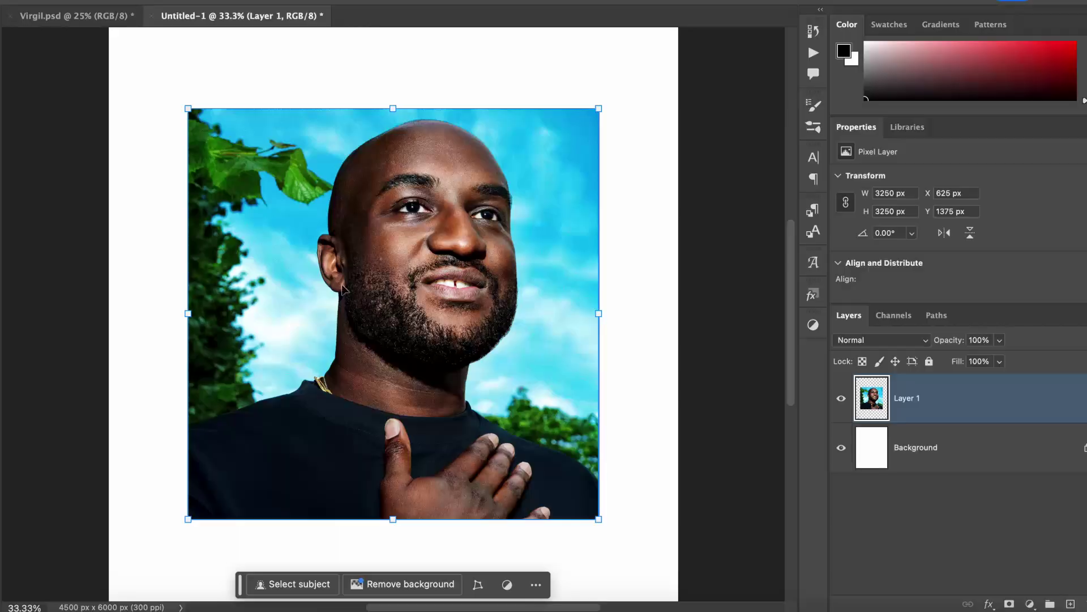
pyautogui.hotkey('alt', 'F9')
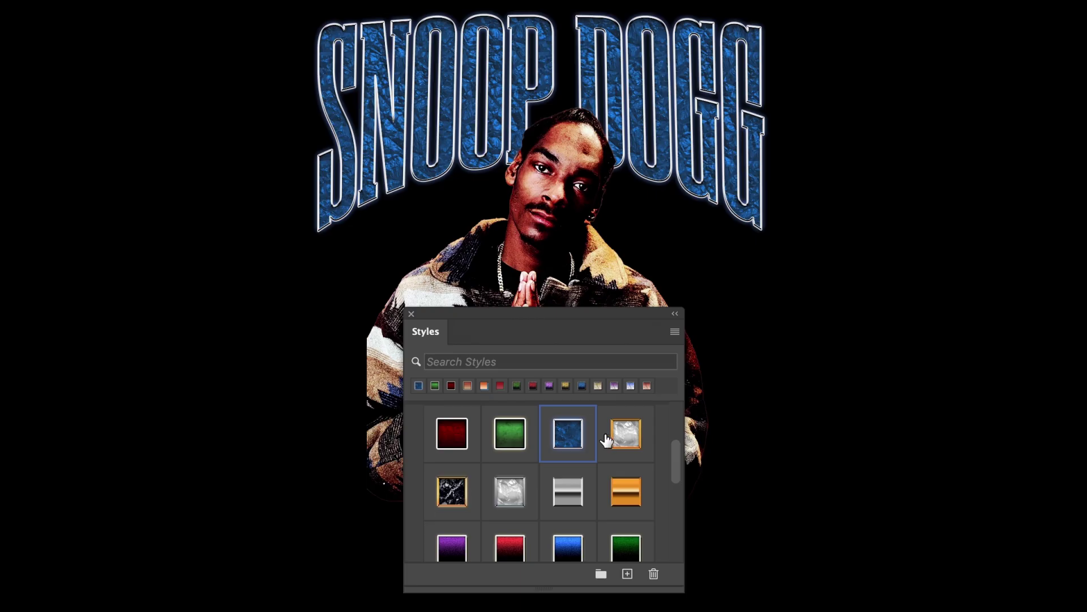
# Try a range of style presets on the SNOOP DOGG lettering, ending with the orange gradient style with a blue shadow
pyautogui.click(616, 434)
pyautogui.click(509, 490)
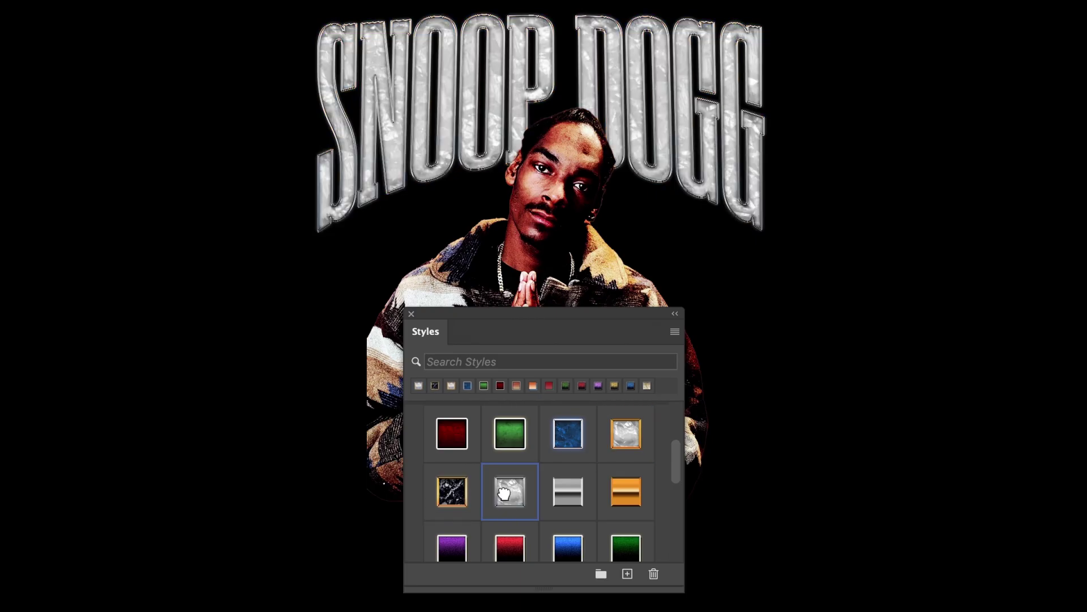
pyautogui.click(568, 491)
pyautogui.click(452, 547)
pyautogui.scroll(-1, 510, 527)
pyautogui.click(568, 482)
pyautogui.scroll(-1, 632, 495)
pyautogui.click(452, 462)
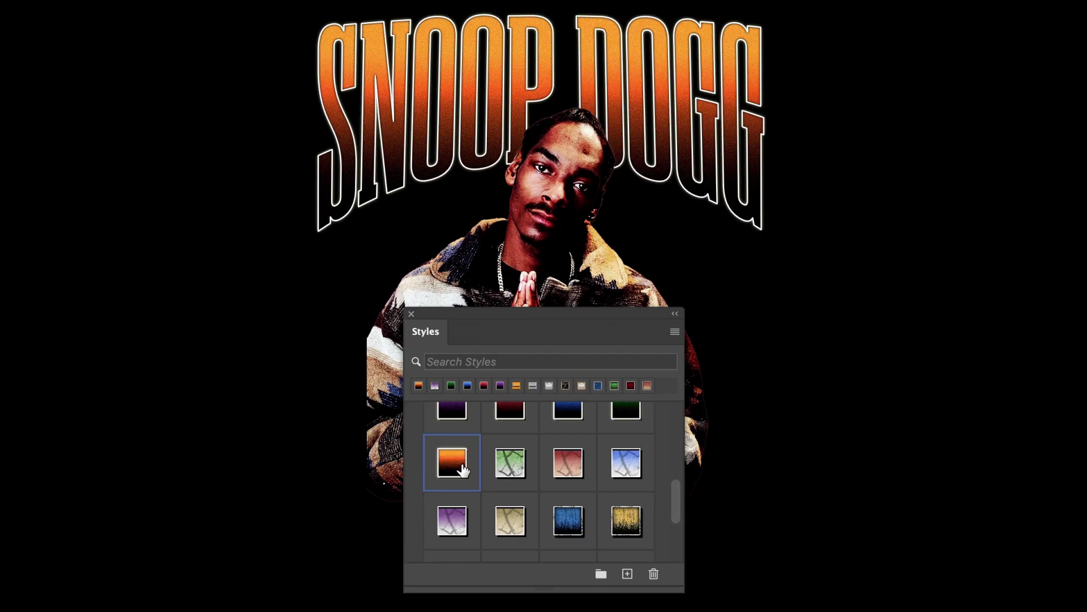
pyautogui.click(509, 462)
pyautogui.click(626, 462)
pyautogui.click(568, 520)
pyautogui.click(616, 518)
pyautogui.scroll(-2, 509, 482)
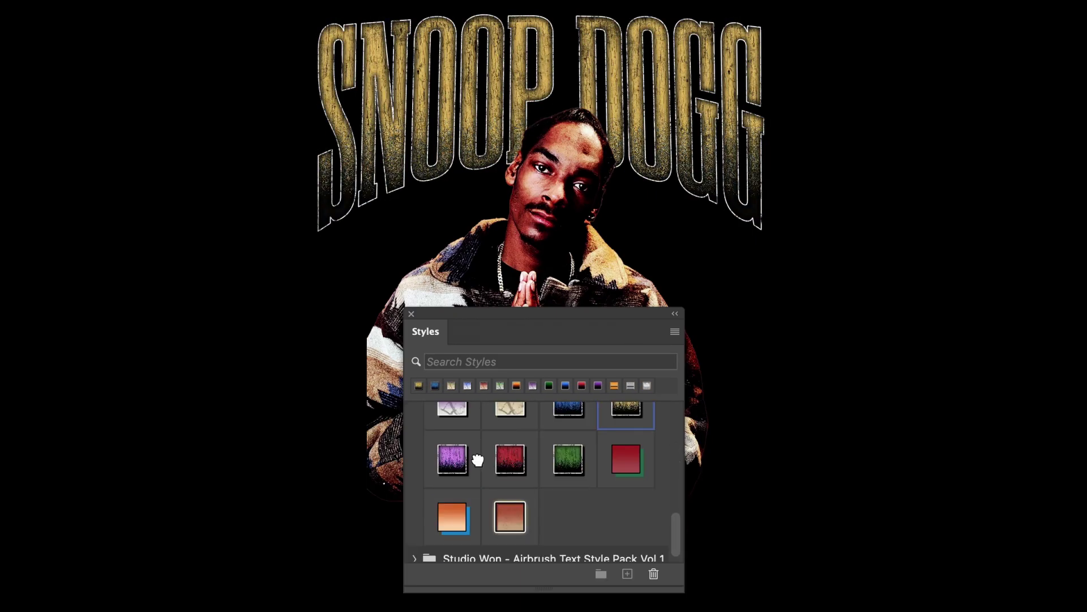
pyautogui.click(568, 456)
pyautogui.click(452, 517)
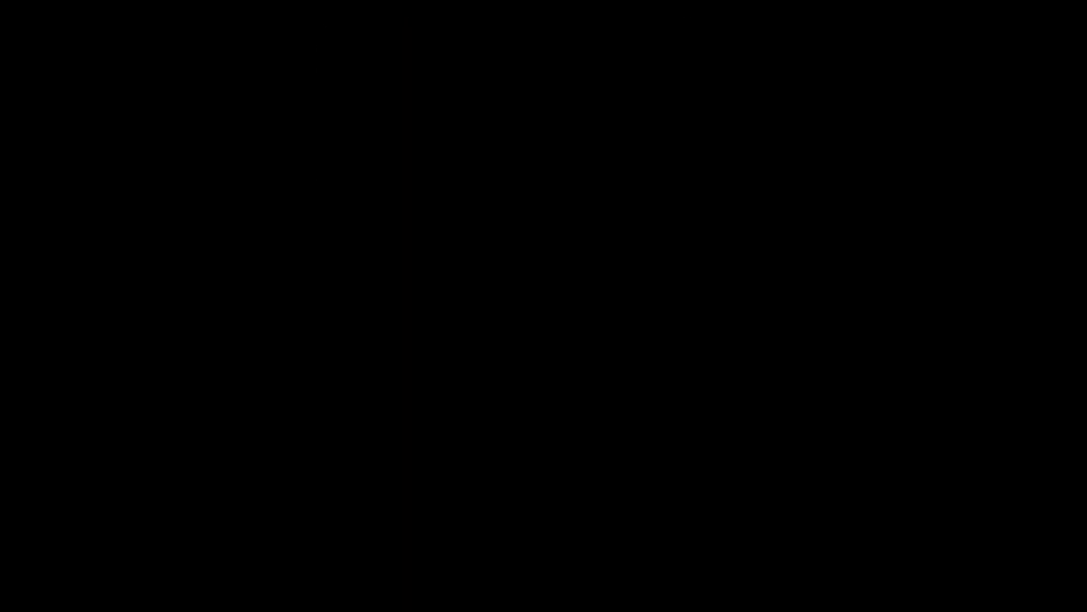